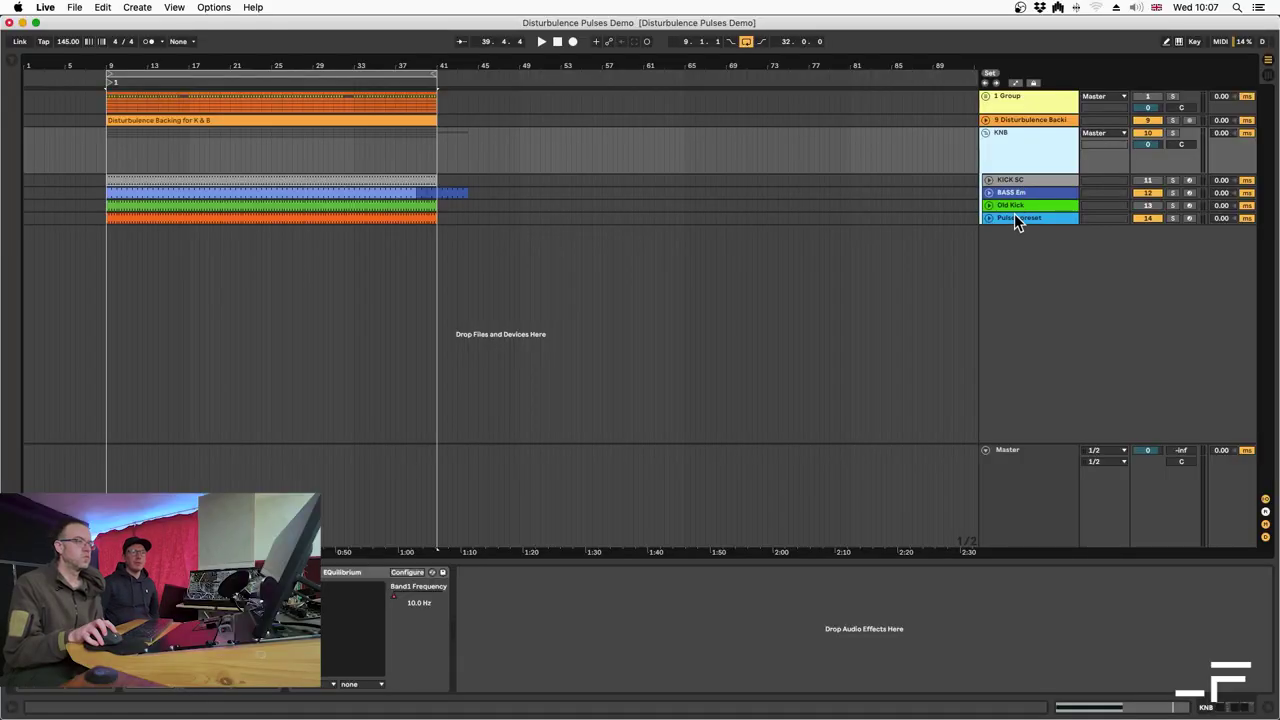
Select the Pulses preset track and move its Pulses window, showing the 286 ms kick, into view
click(1013, 217)
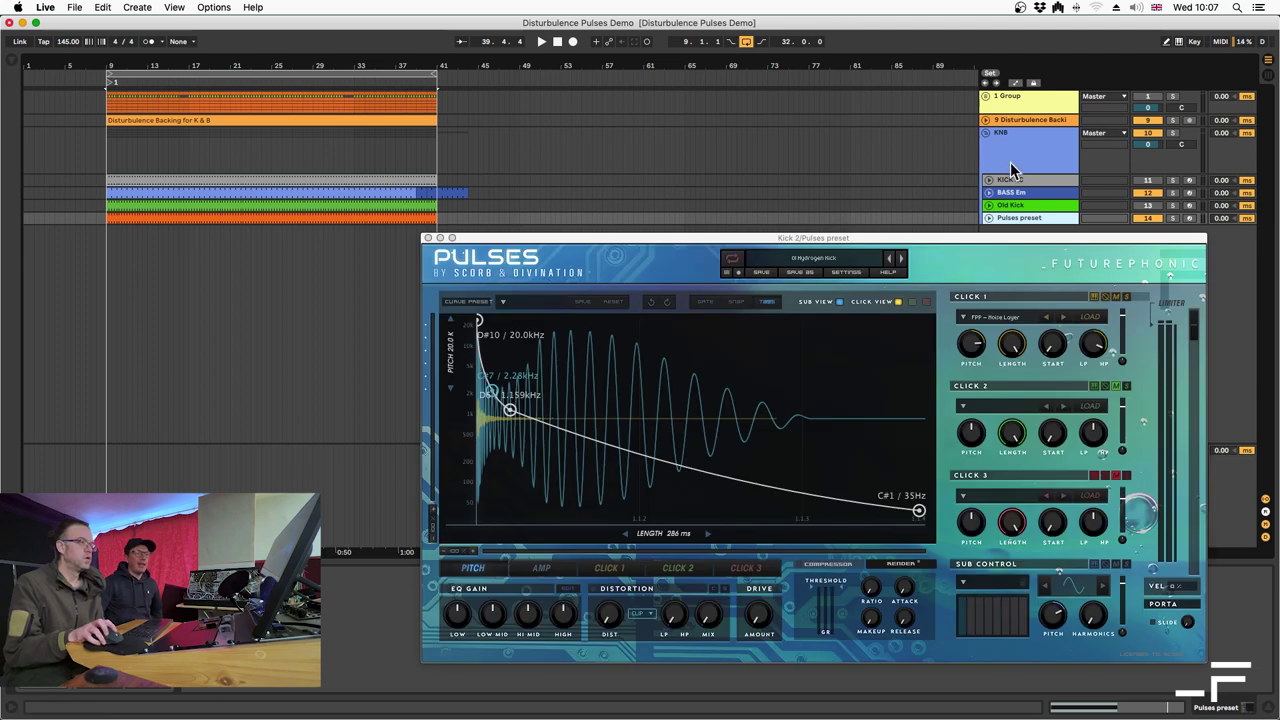
drag(888, 238, 724, 199)
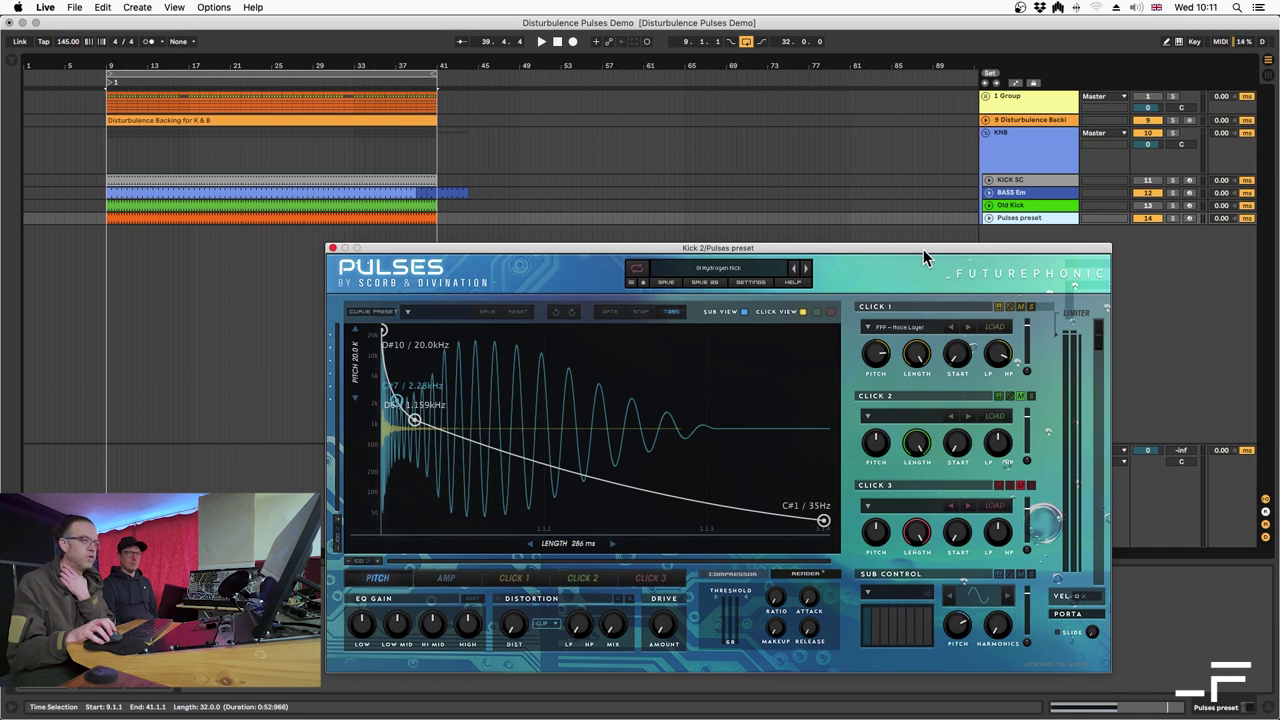
Toggle the Old Kick track on and off to compare, then play the KNB group from bar 9
click(1025, 206)
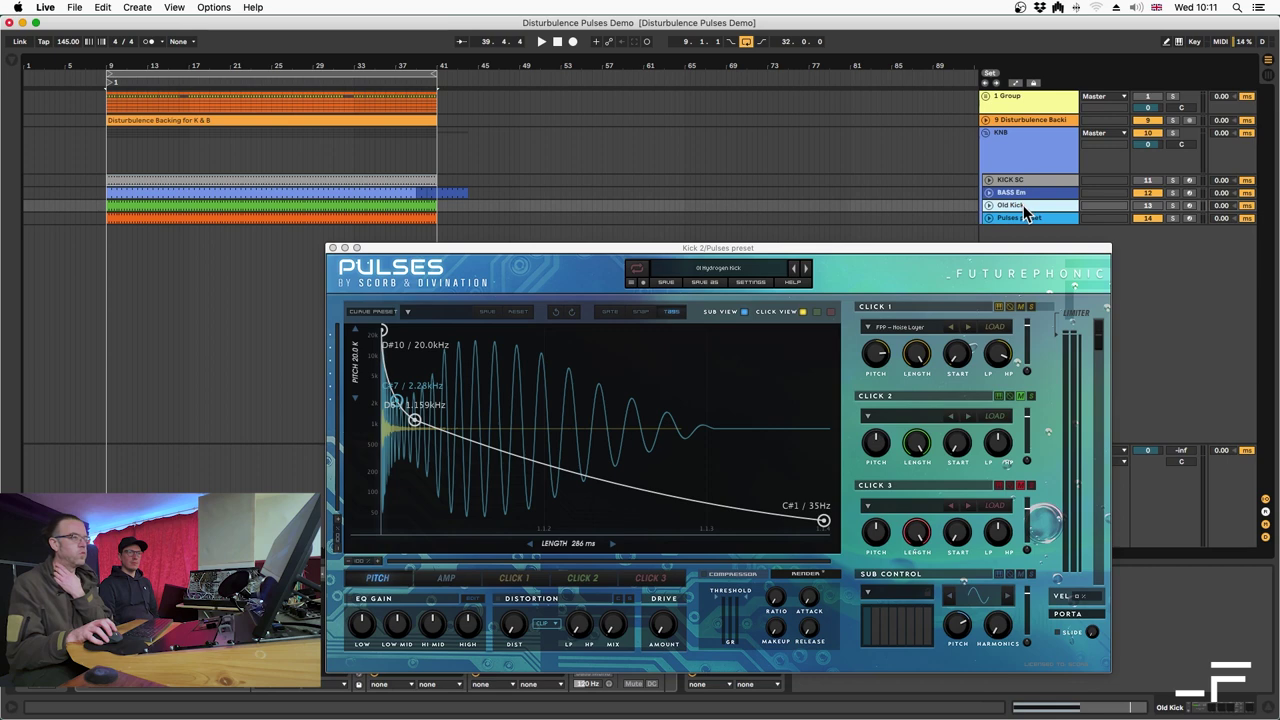
click(1022, 218)
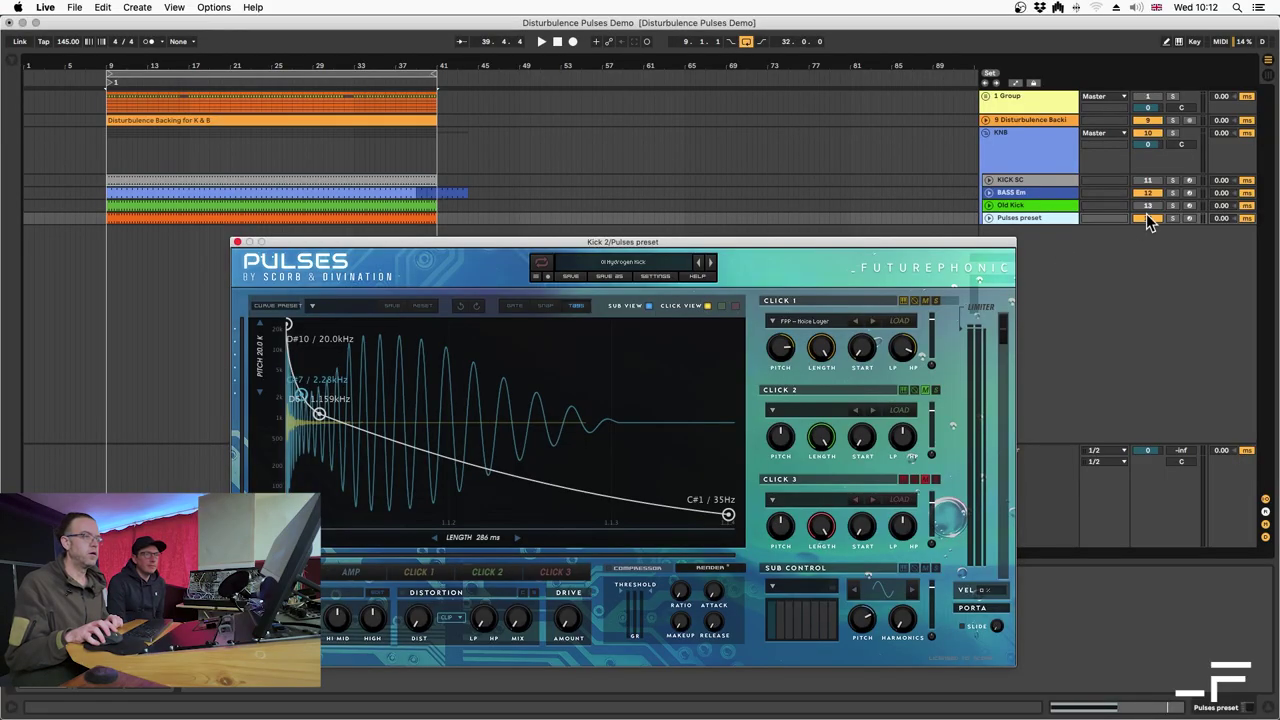
click(1146, 214)
click(1148, 205)
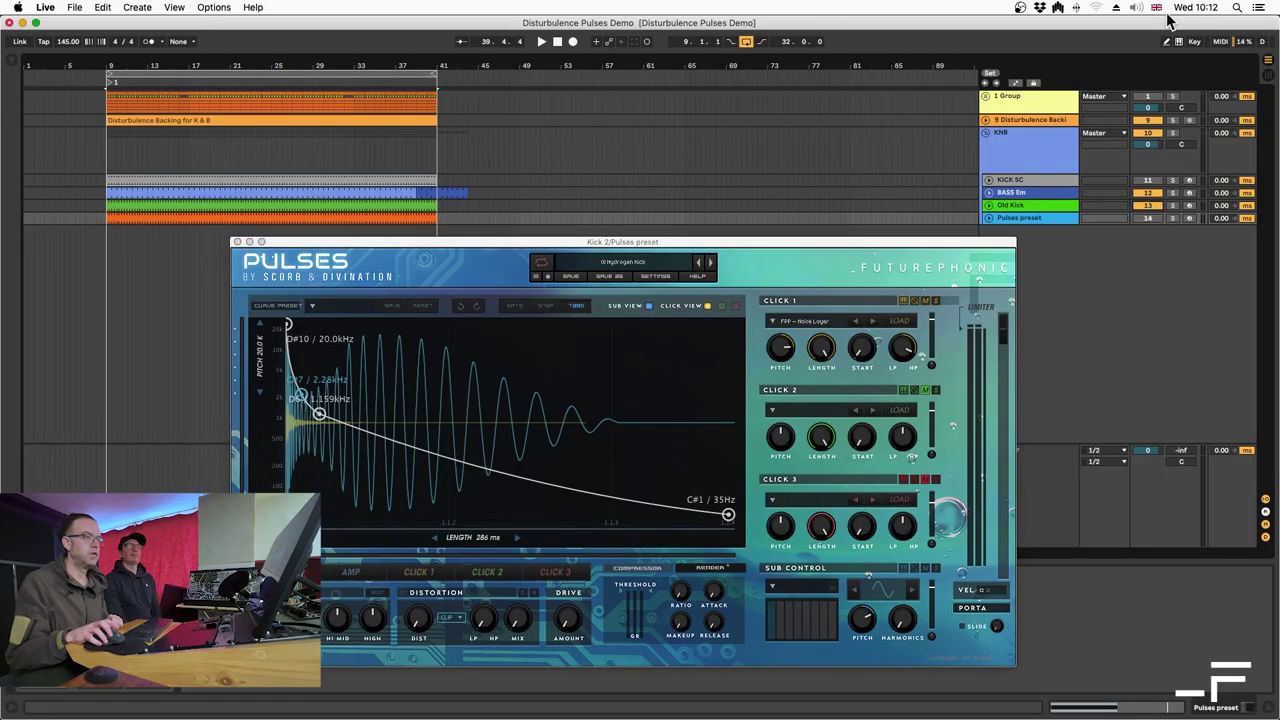
click(1150, 120)
click(1000, 133)
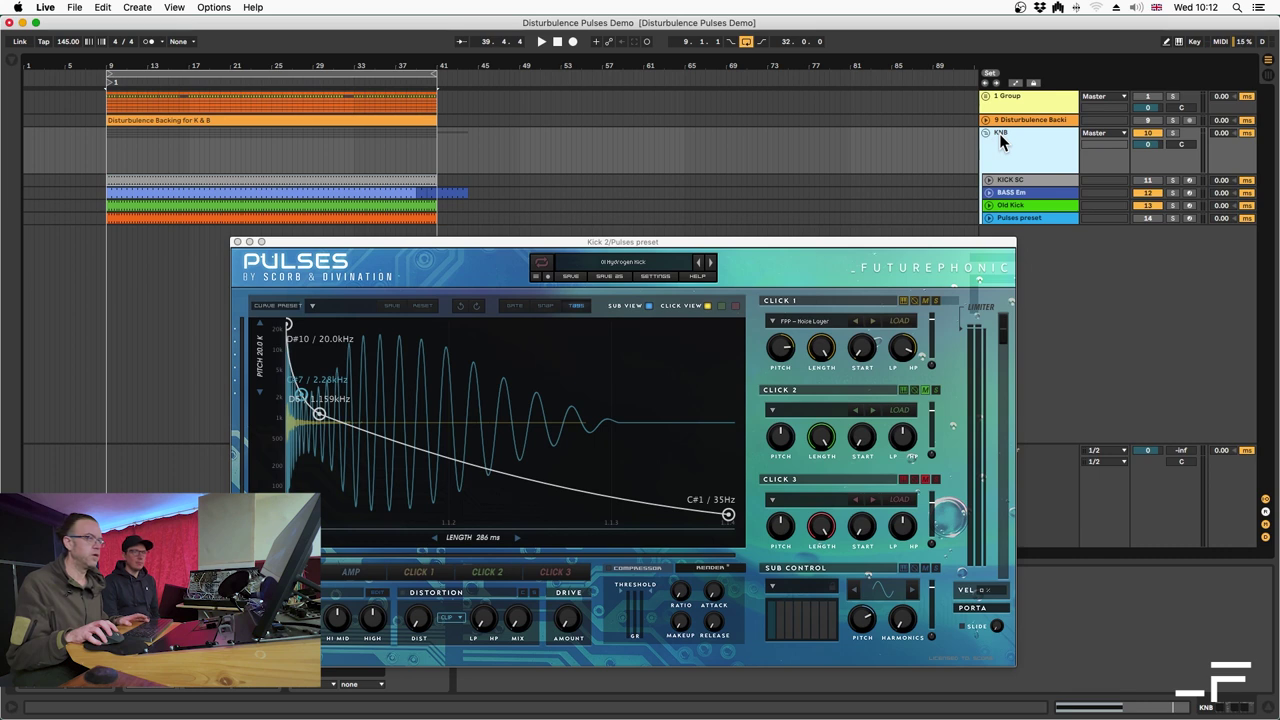
key(space)
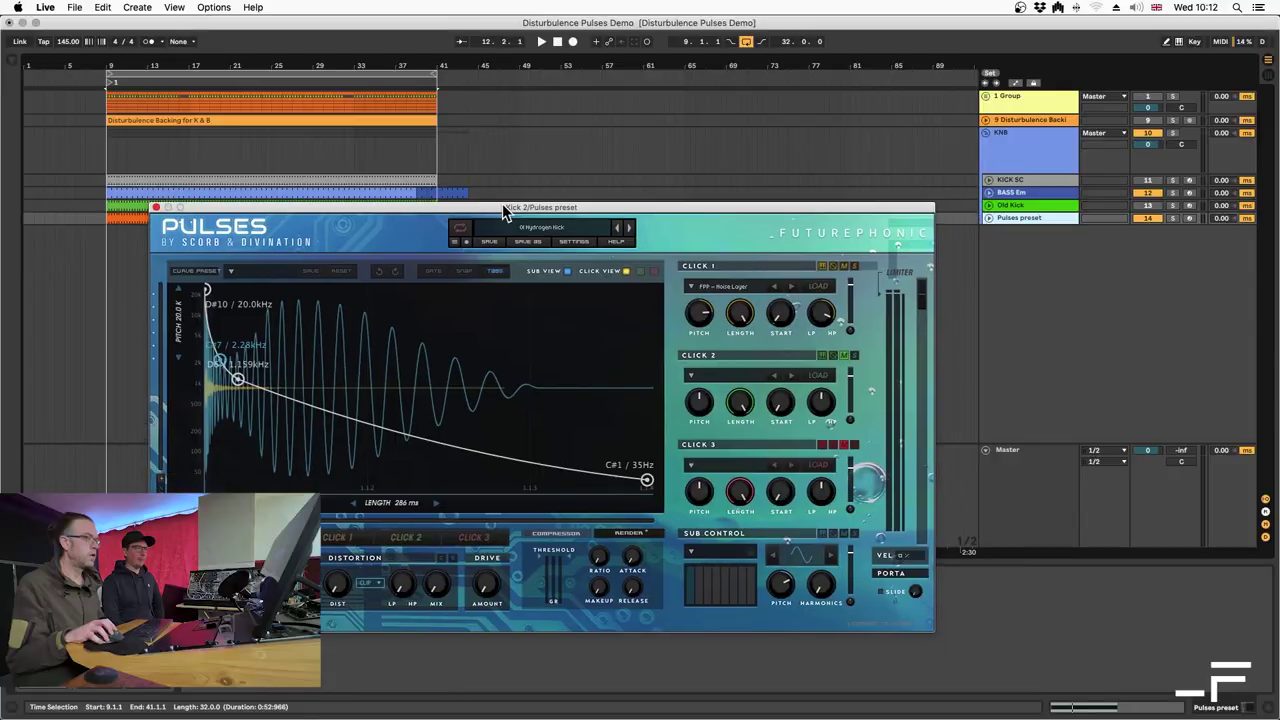
Open the Master's VPS Scope plug-in window and arrange it beside the Pulses window
drag(502, 203, 438, 114)
click(1013, 457)
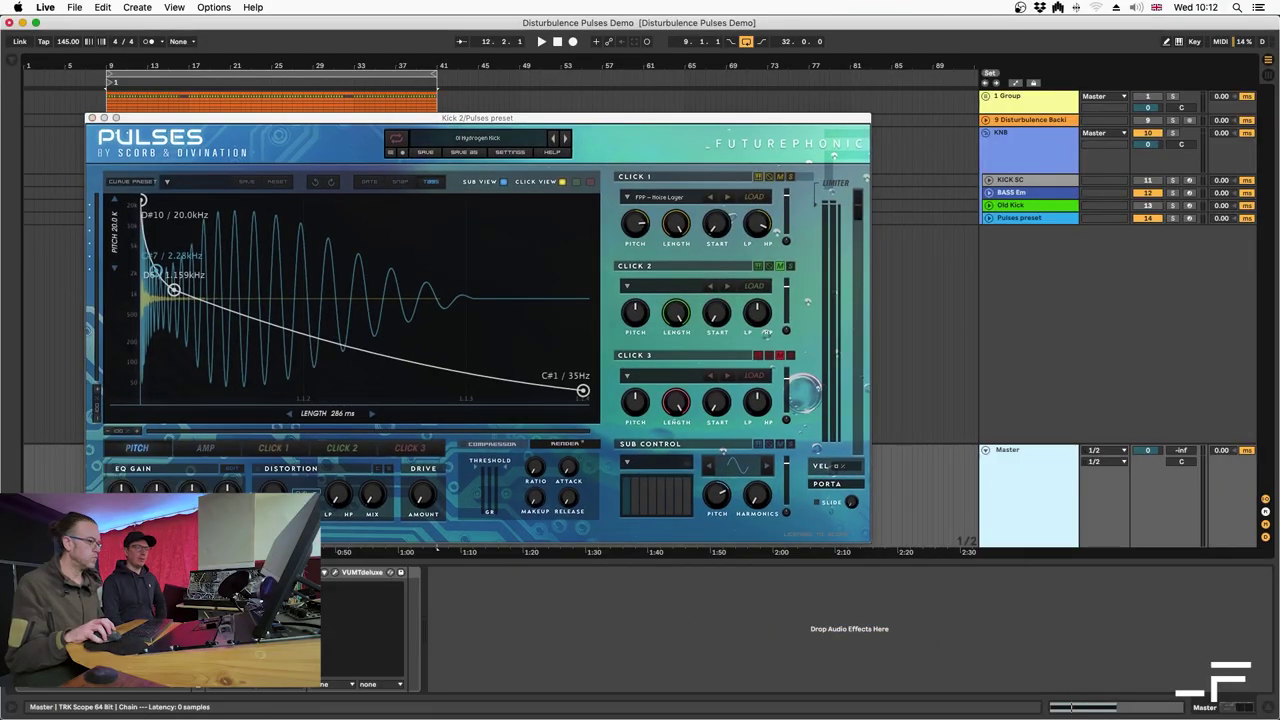
key(super+alt+p)
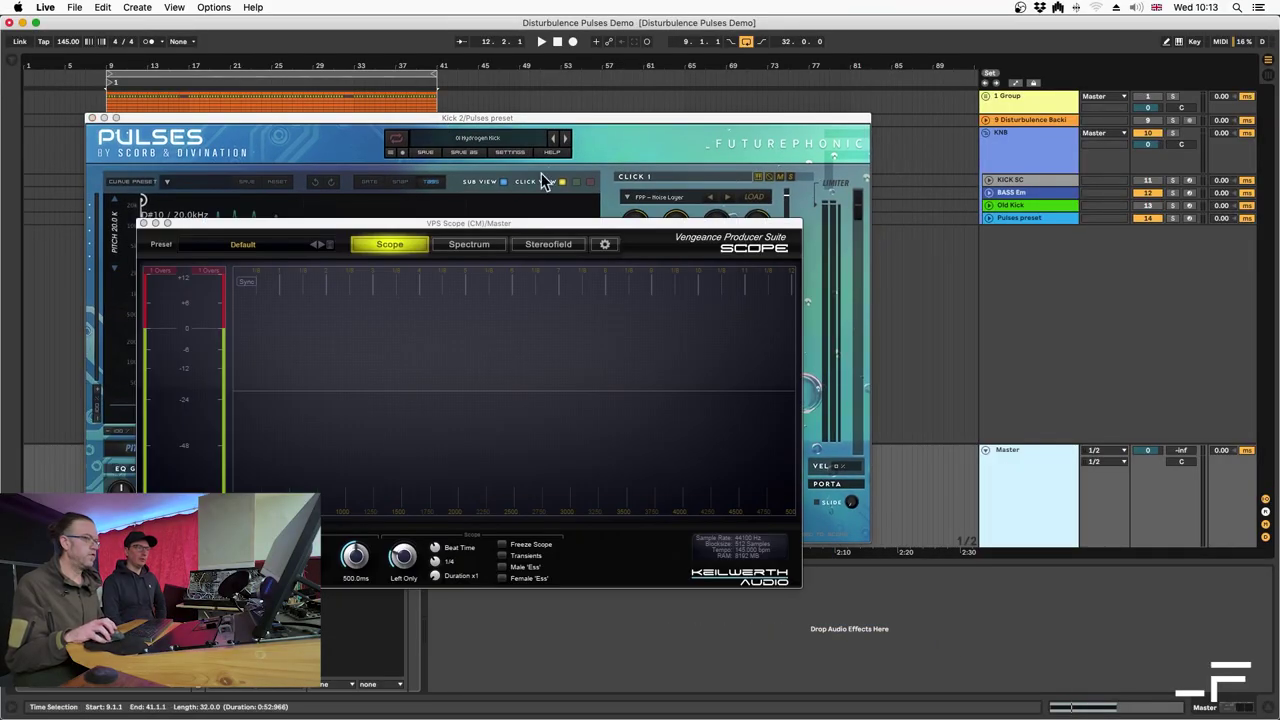
drag(460, 230, 875, 272)
click(692, 117)
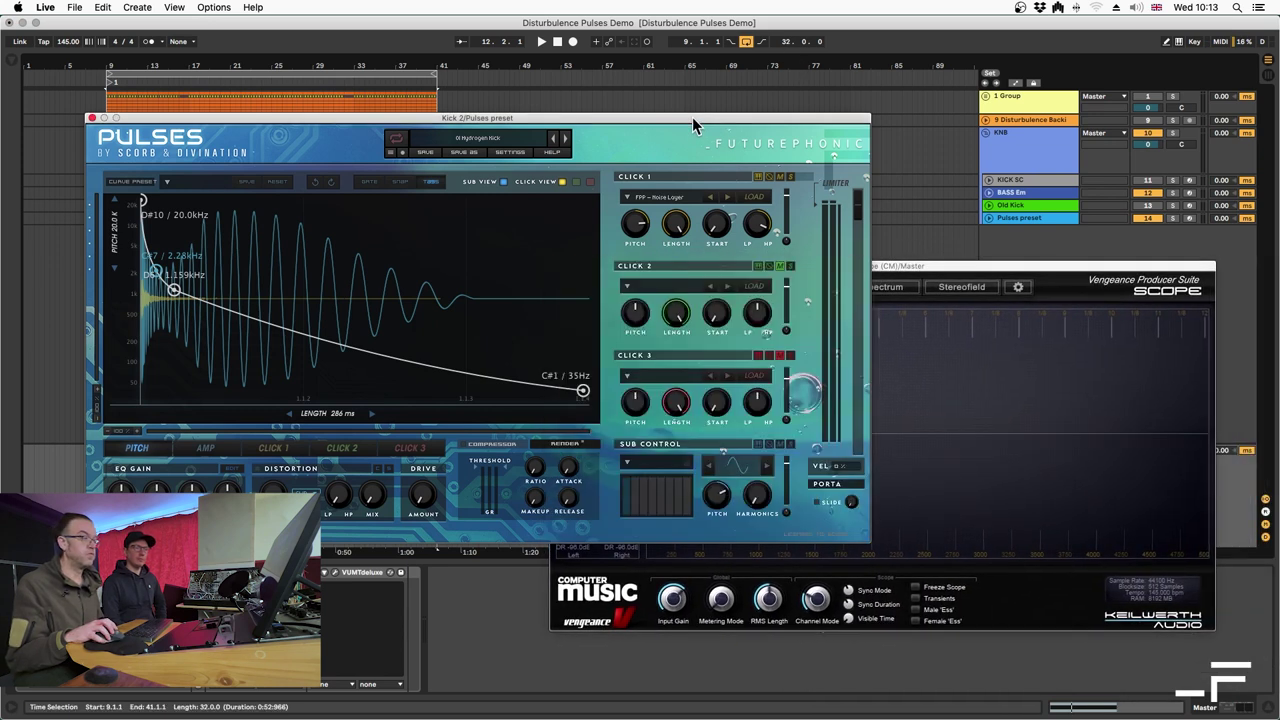
drag(692, 117, 651, 99)
drag(955, 273, 983, 276)
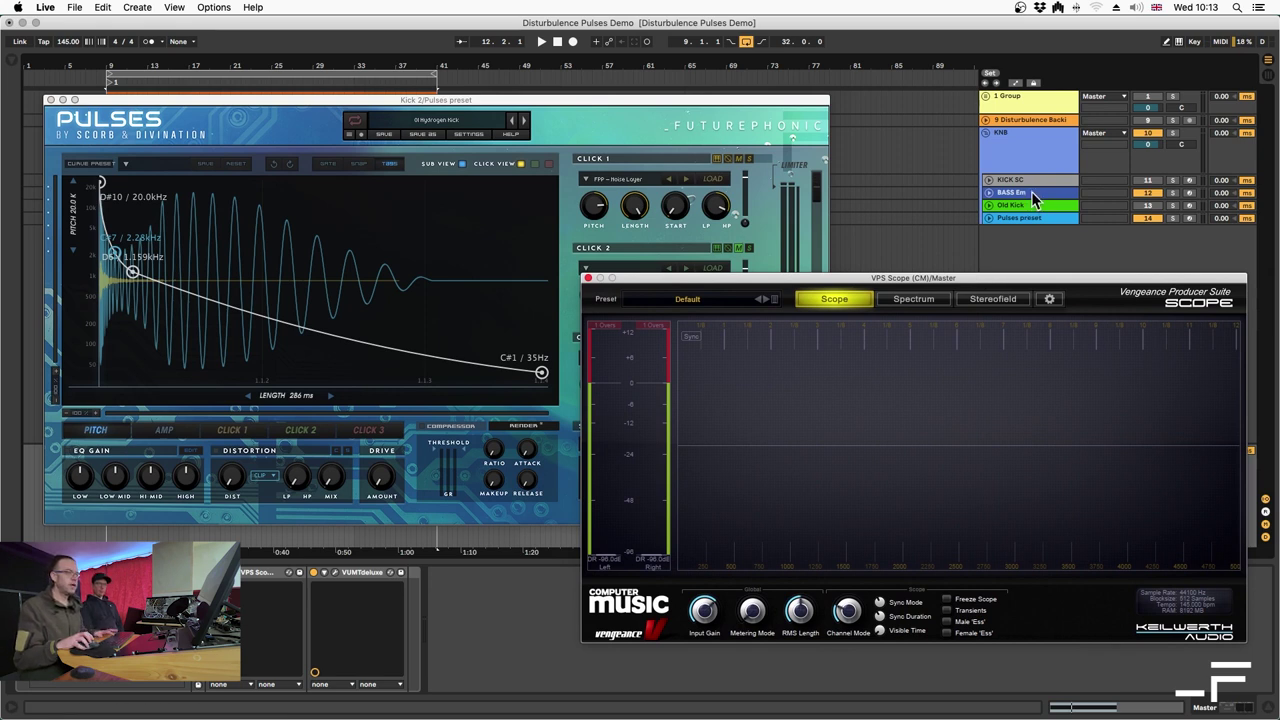
Play the KNB group and reposition the scope to watch the kick's waveform
click(1033, 152)
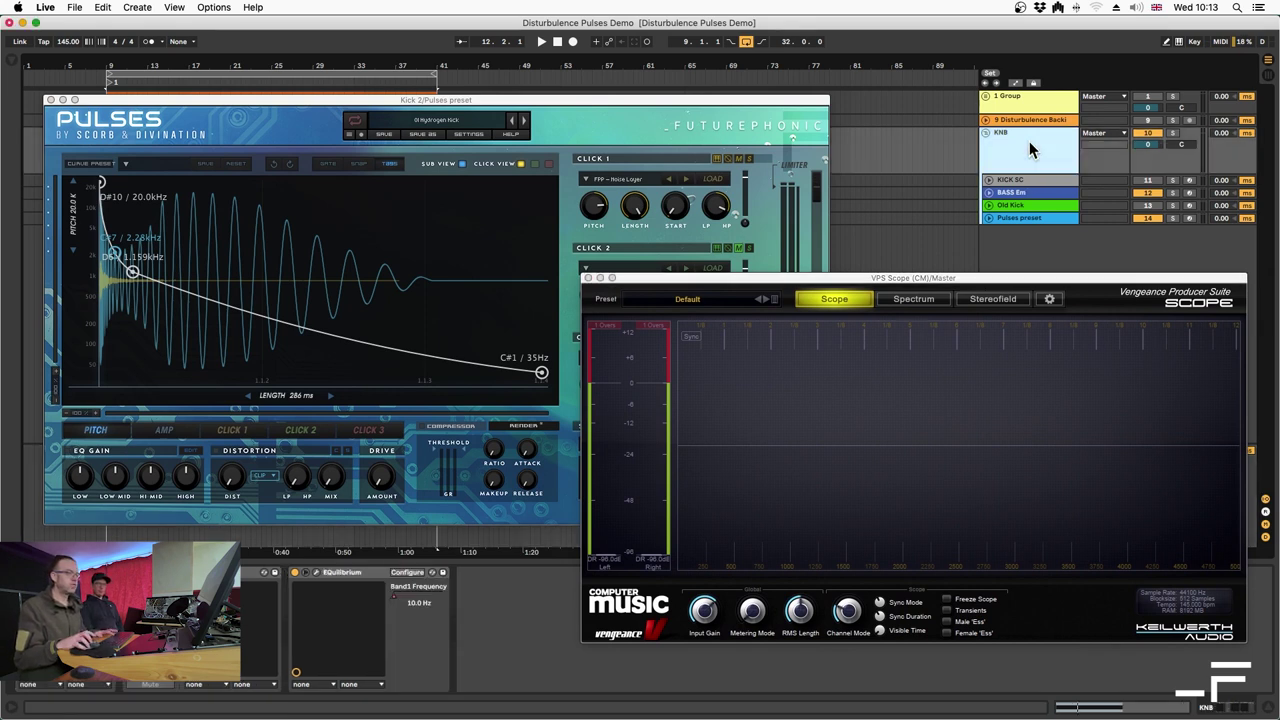
key(space)
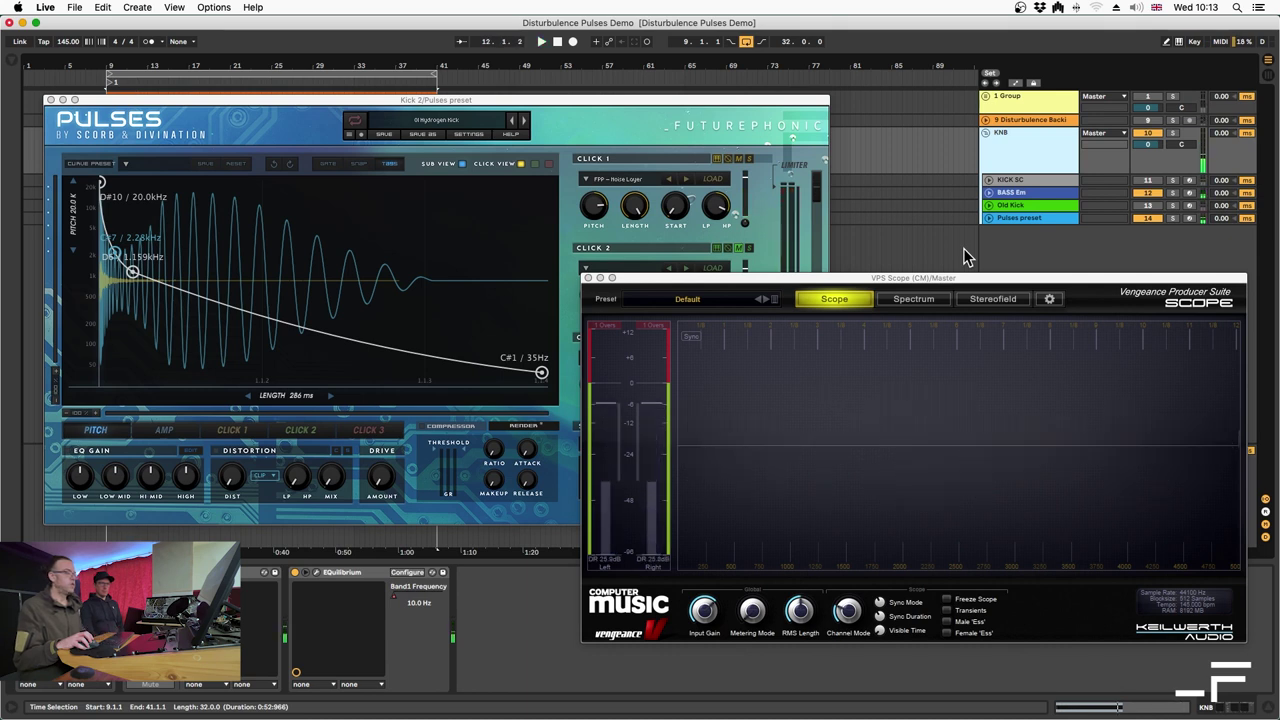
drag(713, 280, 800, 265)
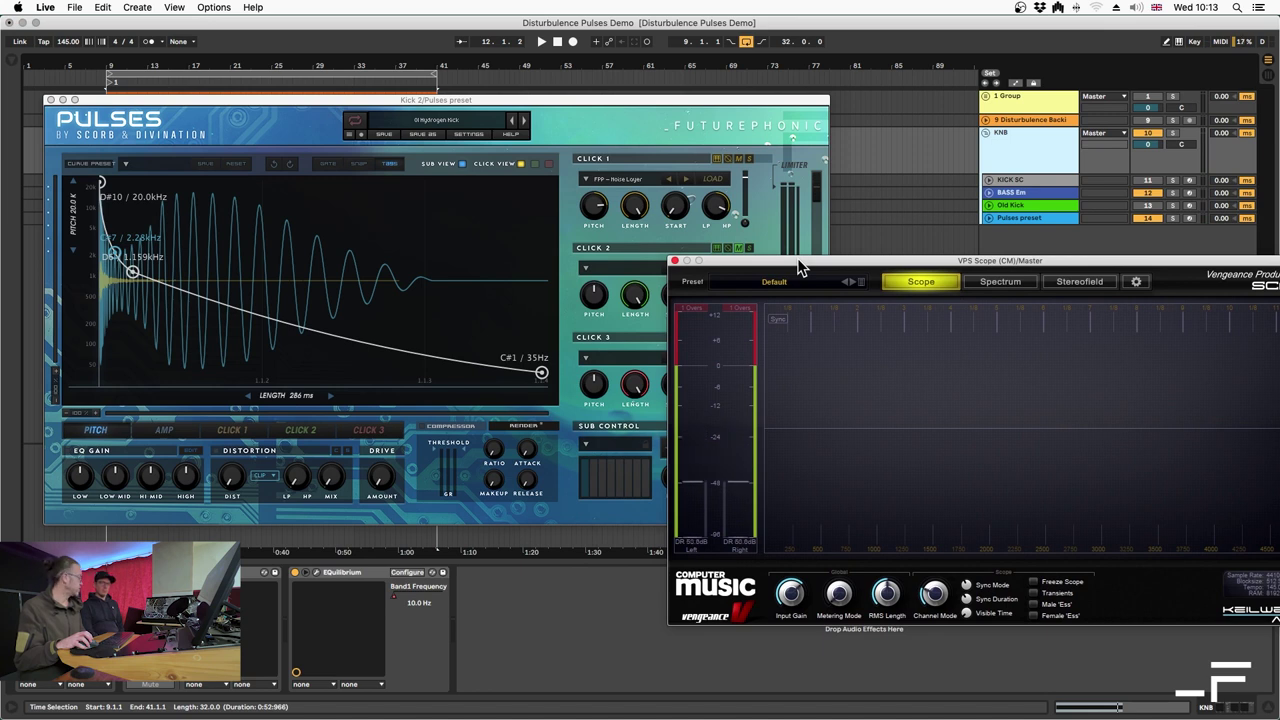
drag(800, 265, 665, 262)
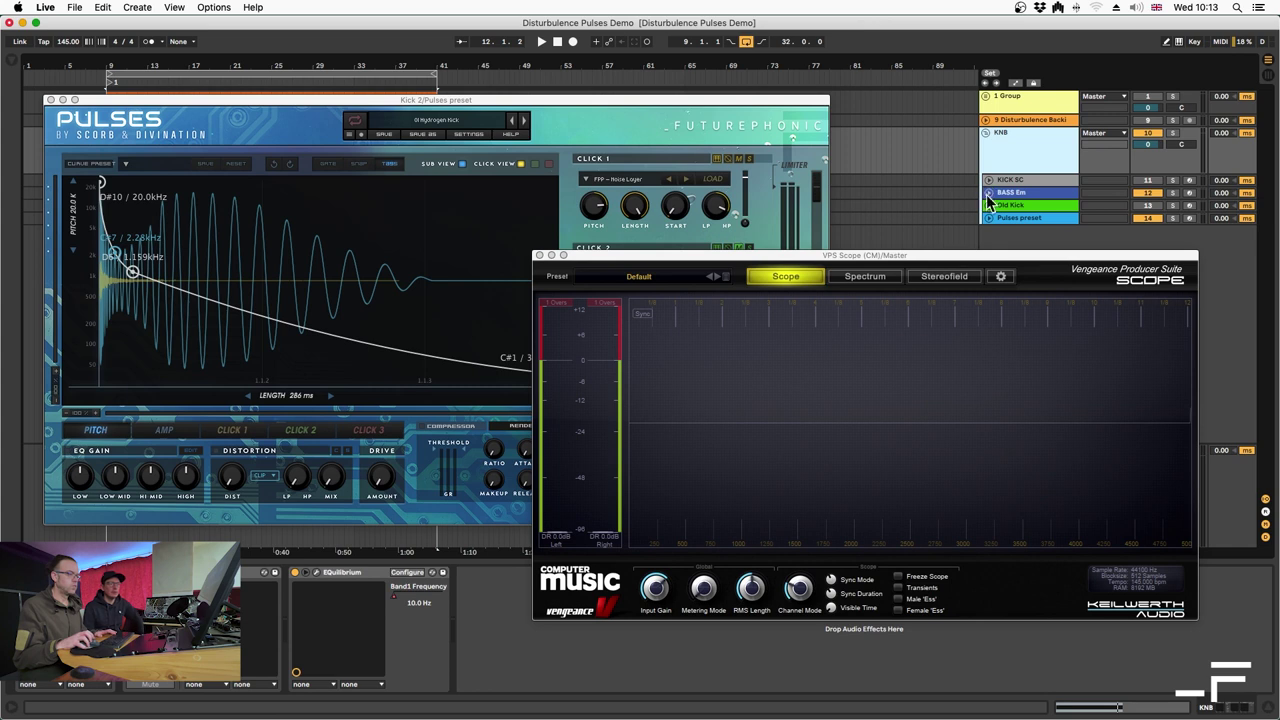
Freeze the scope on a kick waveform during playback, stop, then unfreeze to clear the trace
key(space)
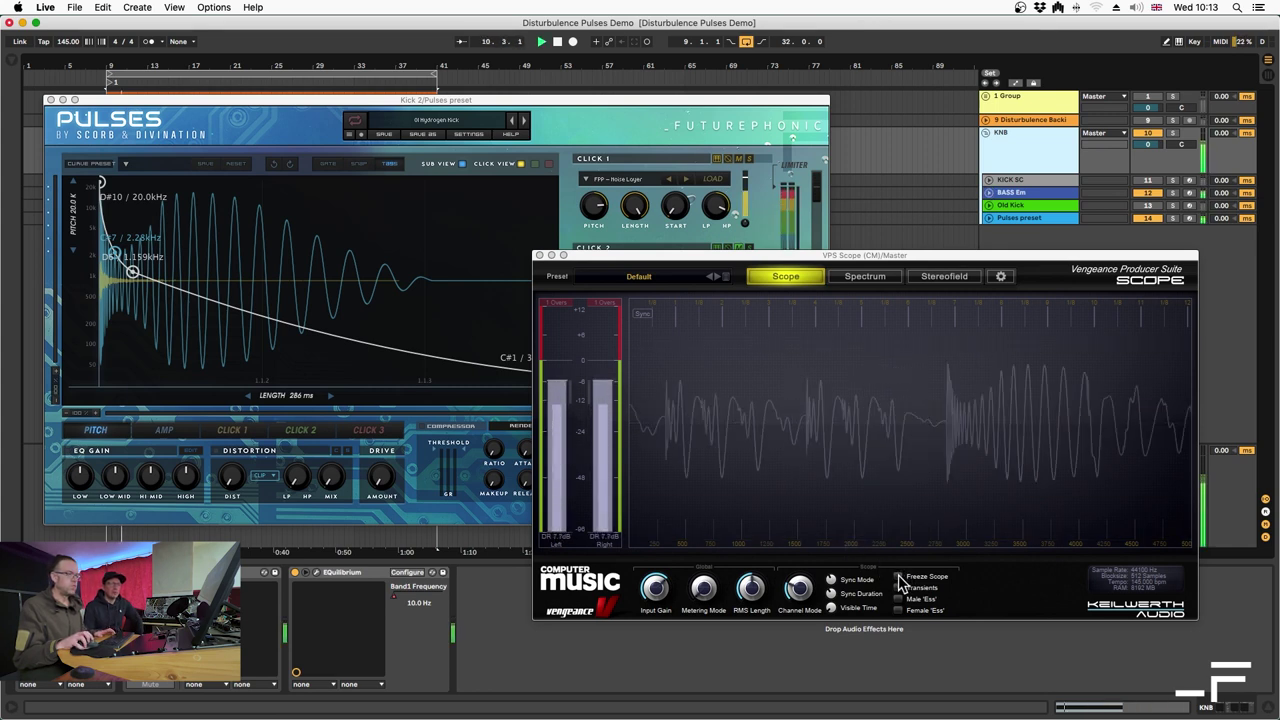
click(898, 578)
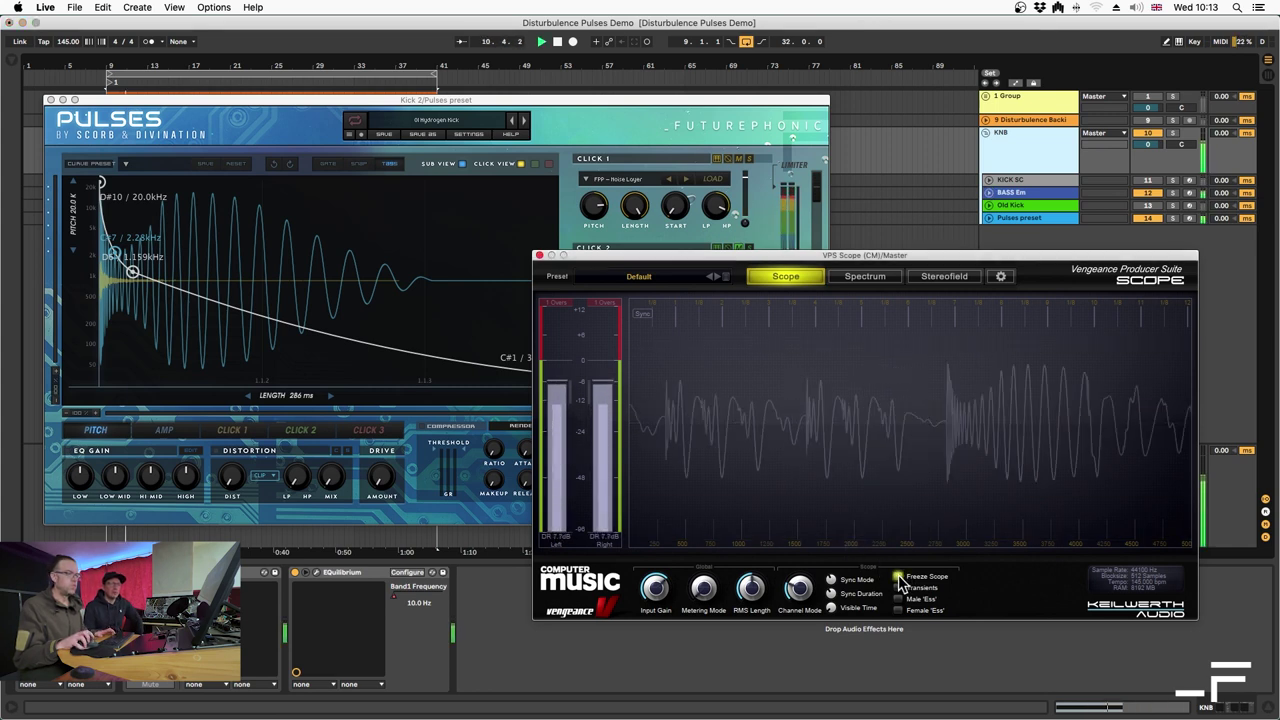
click(557, 42)
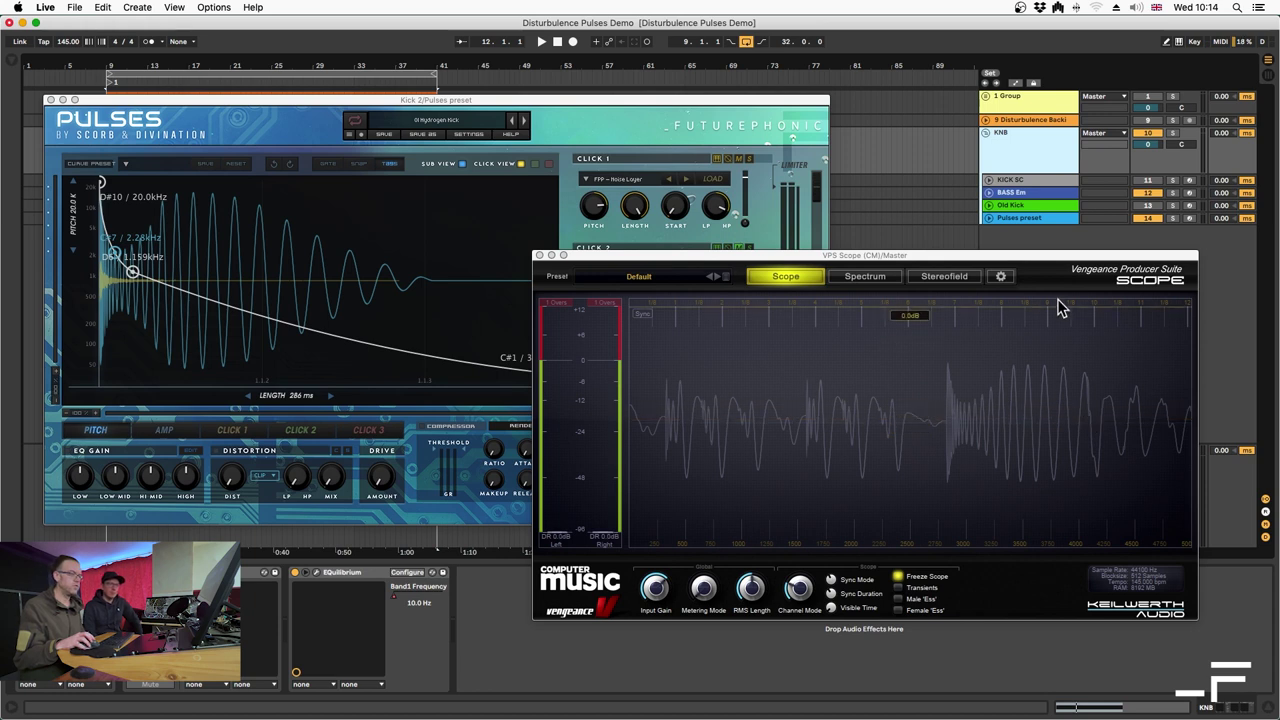
drag(1052, 256, 995, 240)
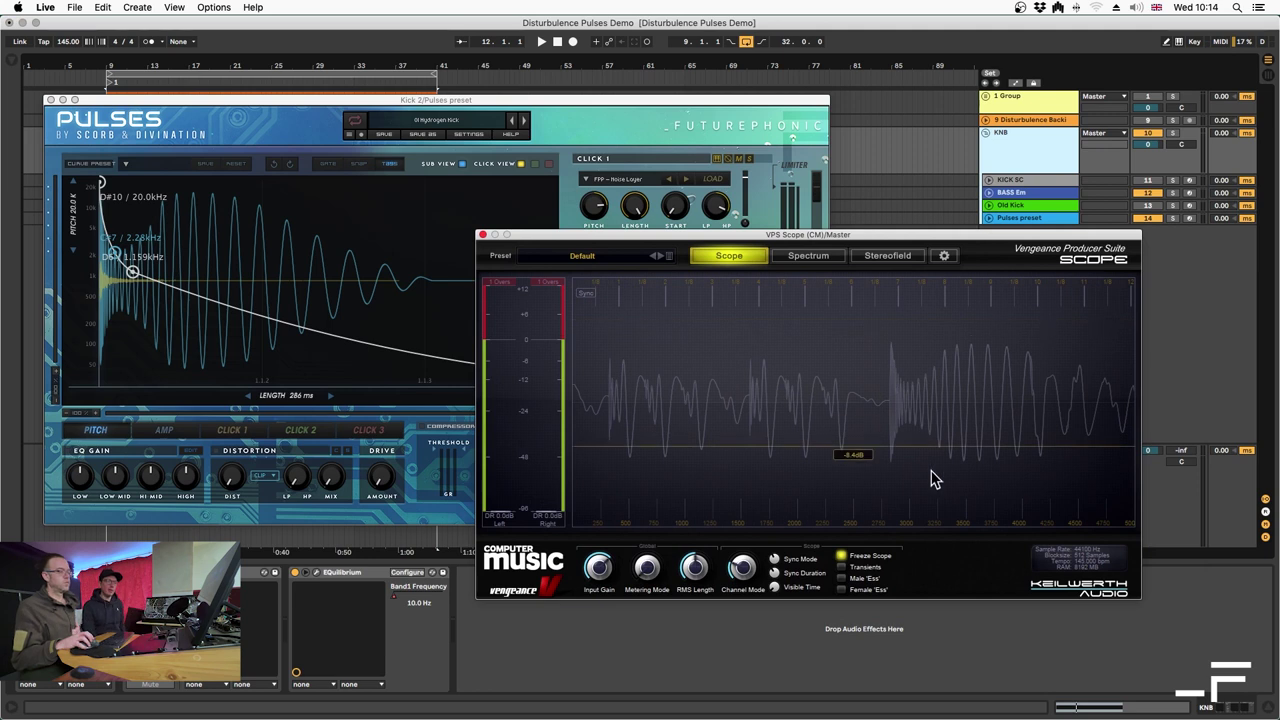
click(841, 555)
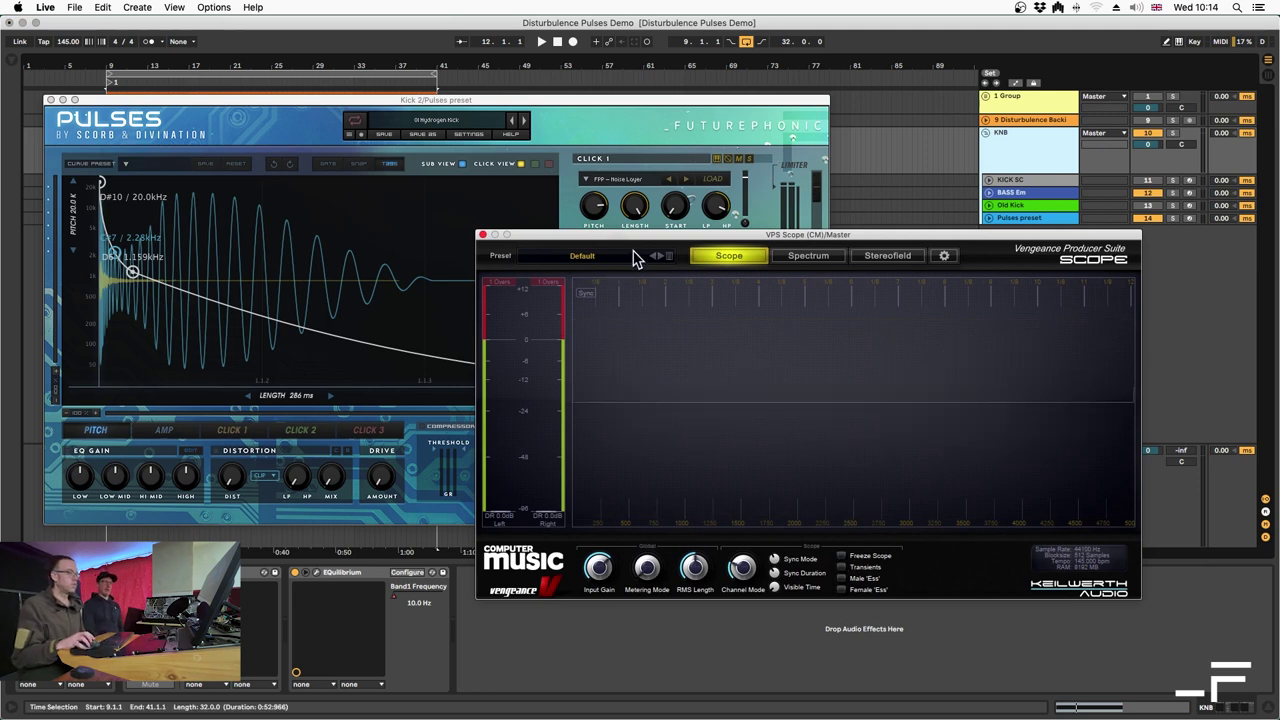
Reselect the Pulses preset track and arrange the VPS Scope window beside the Pulses window
drag(646, 238, 555, 258)
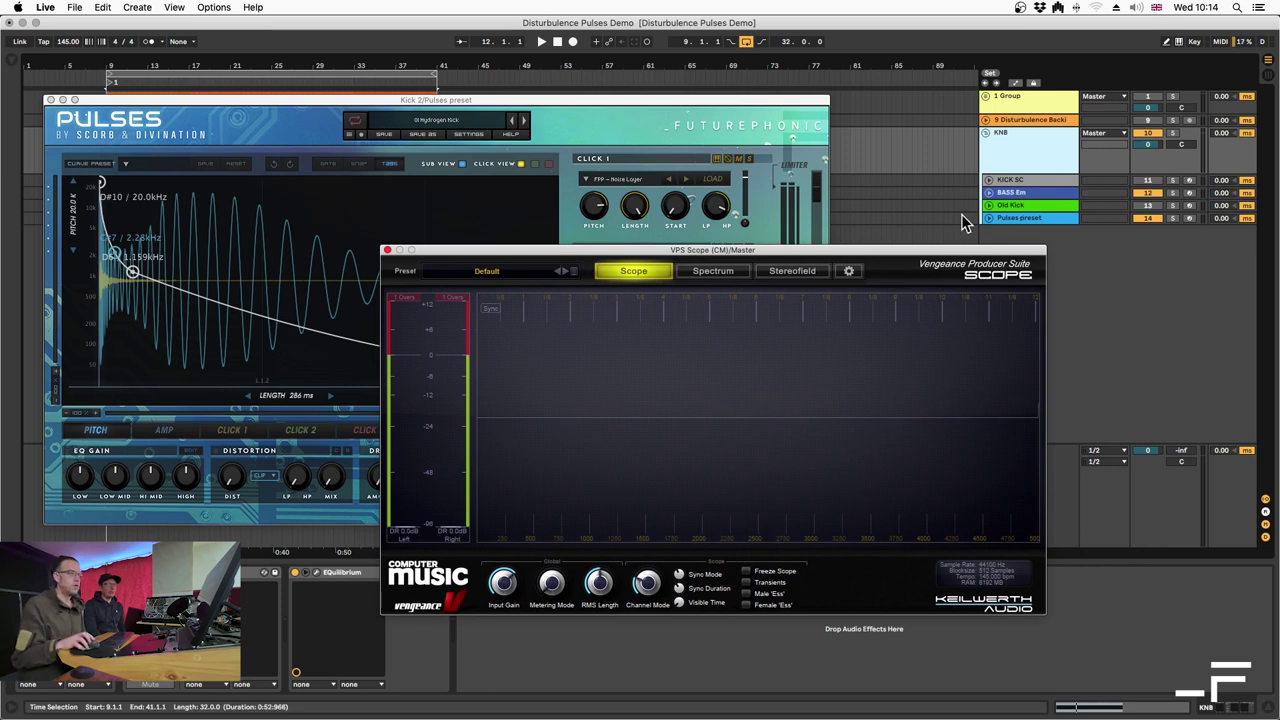
click(1054, 207)
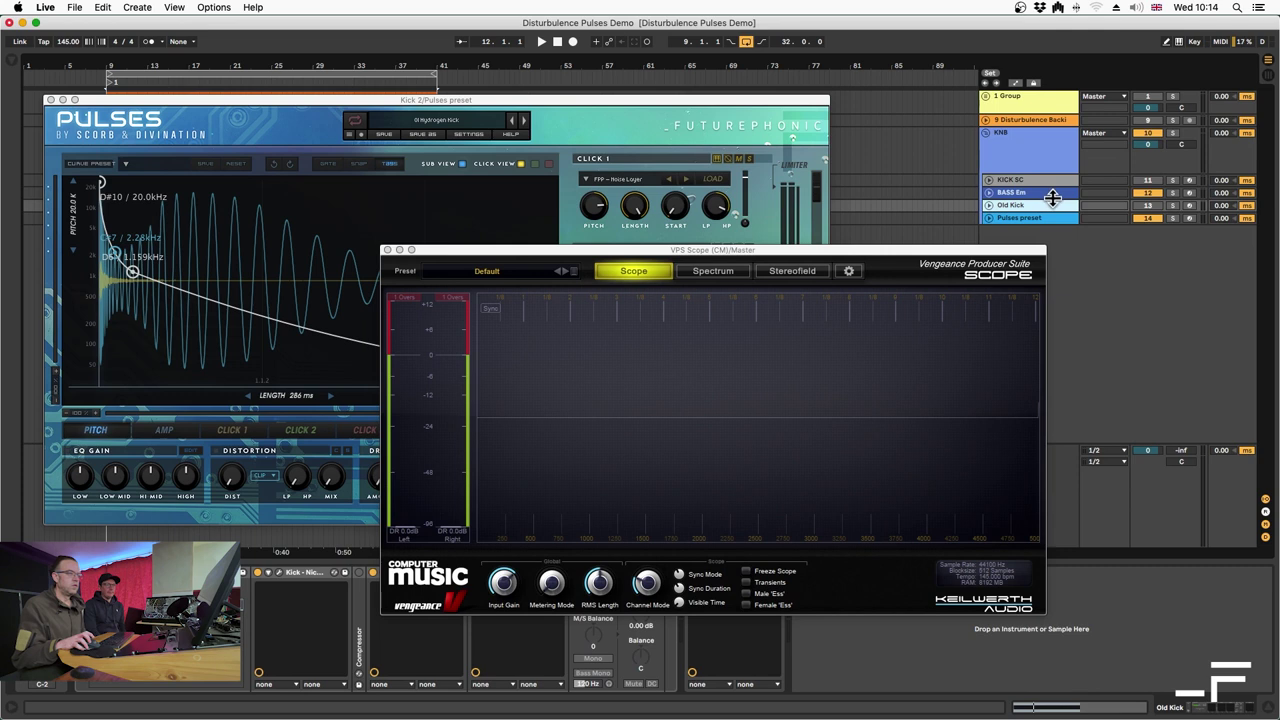
click(1041, 219)
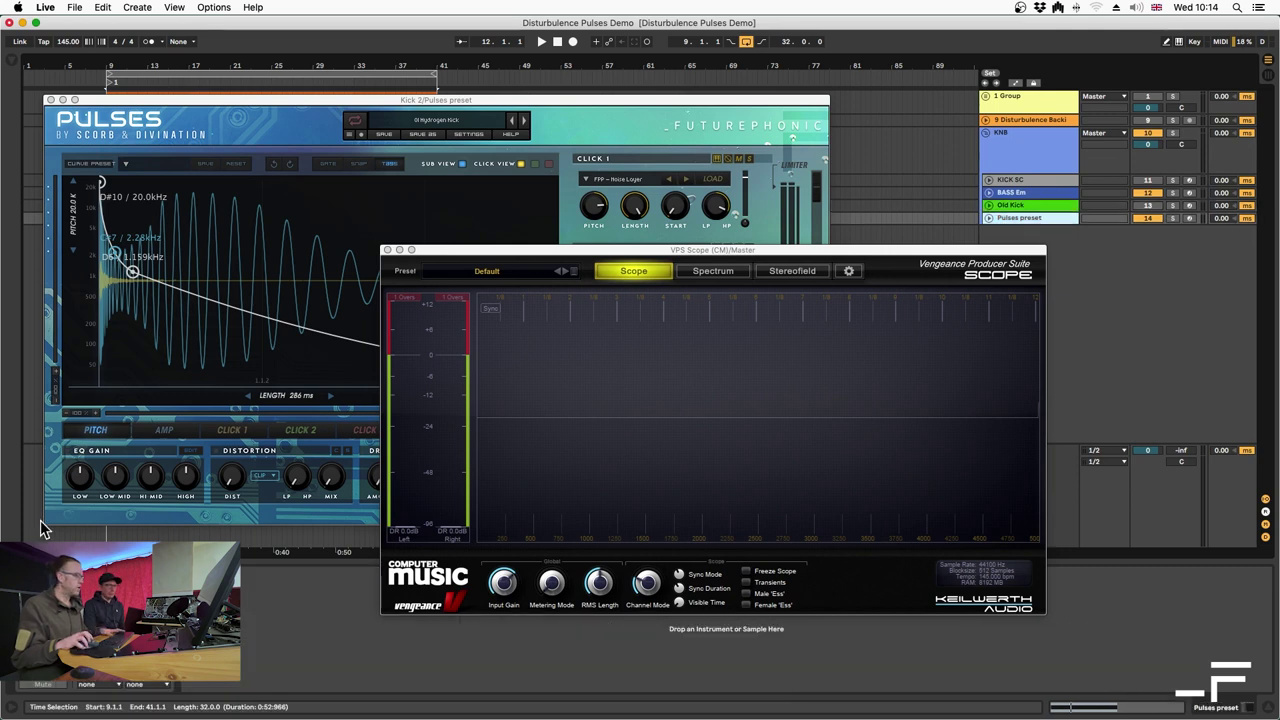
drag(612, 255, 871, 314)
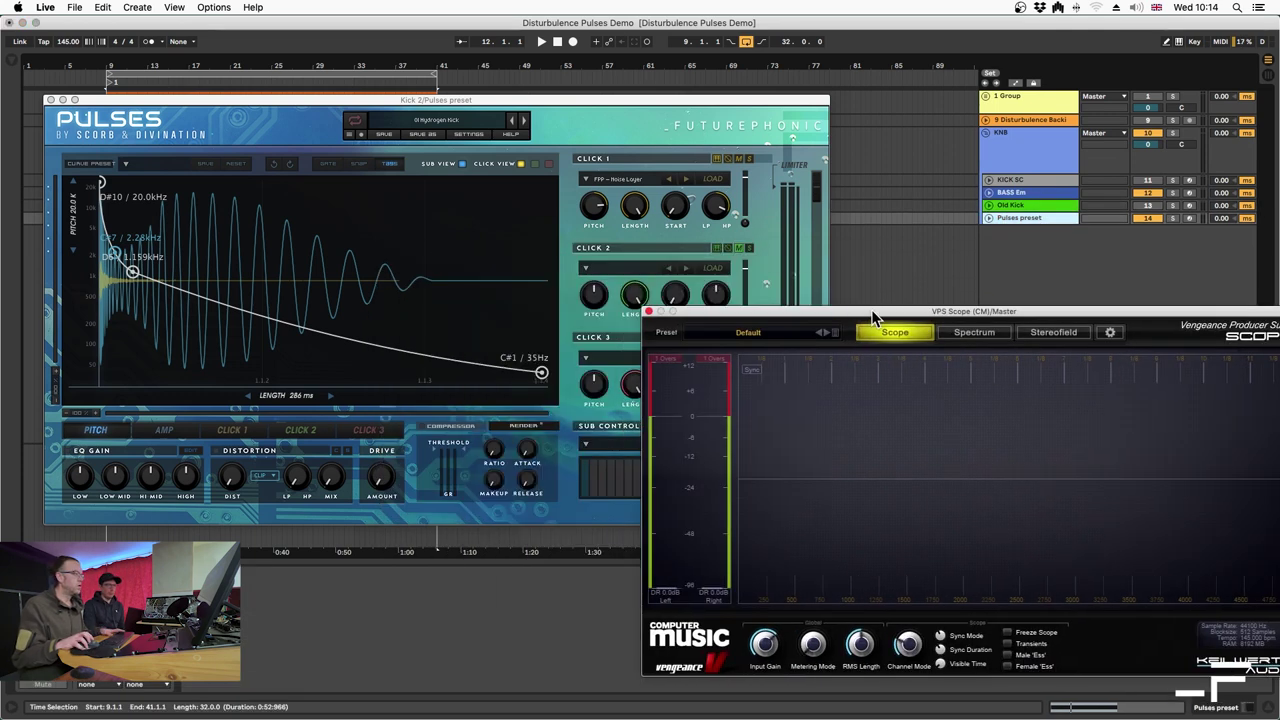
click(594, 97)
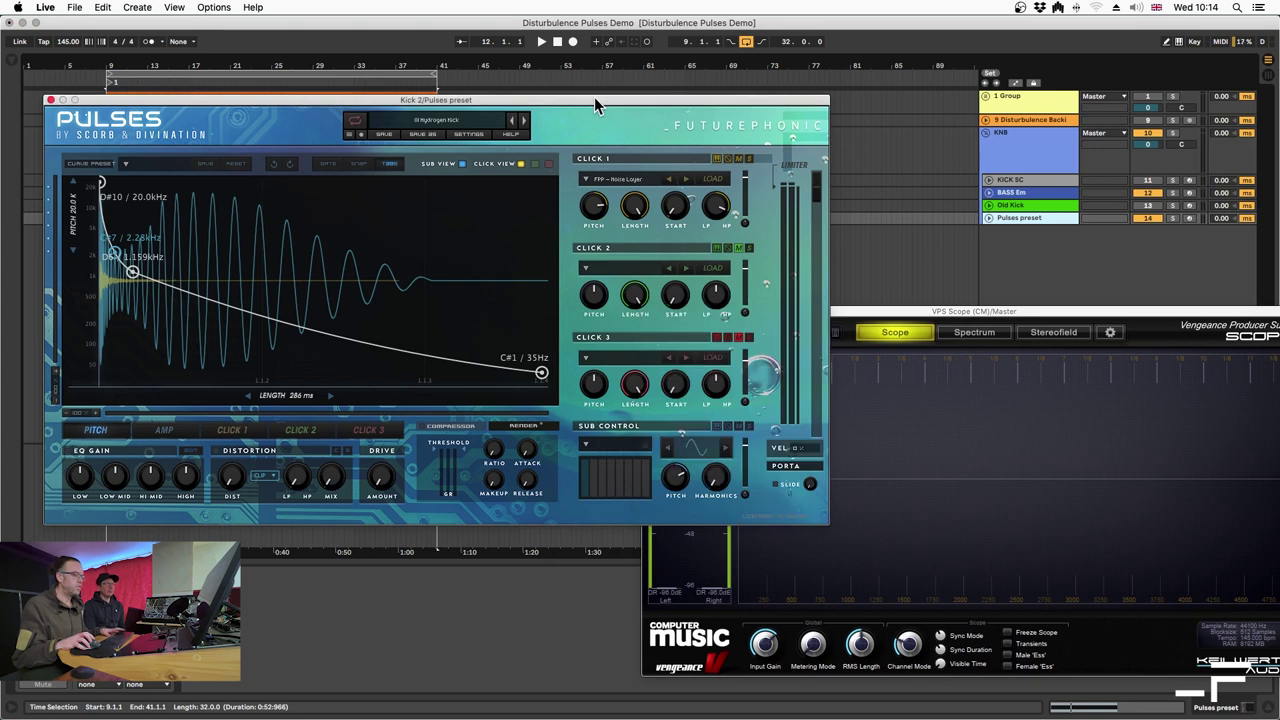
drag(594, 97, 570, 127)
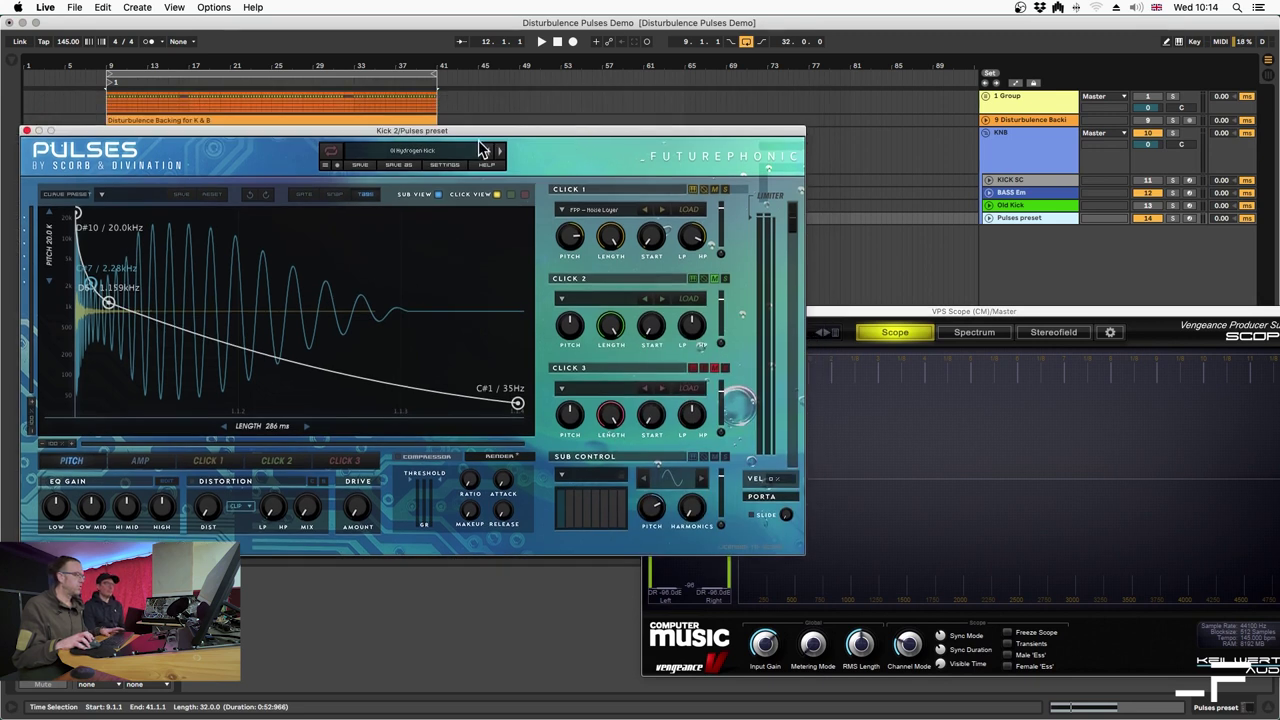
drag(540, 131, 443, 155)
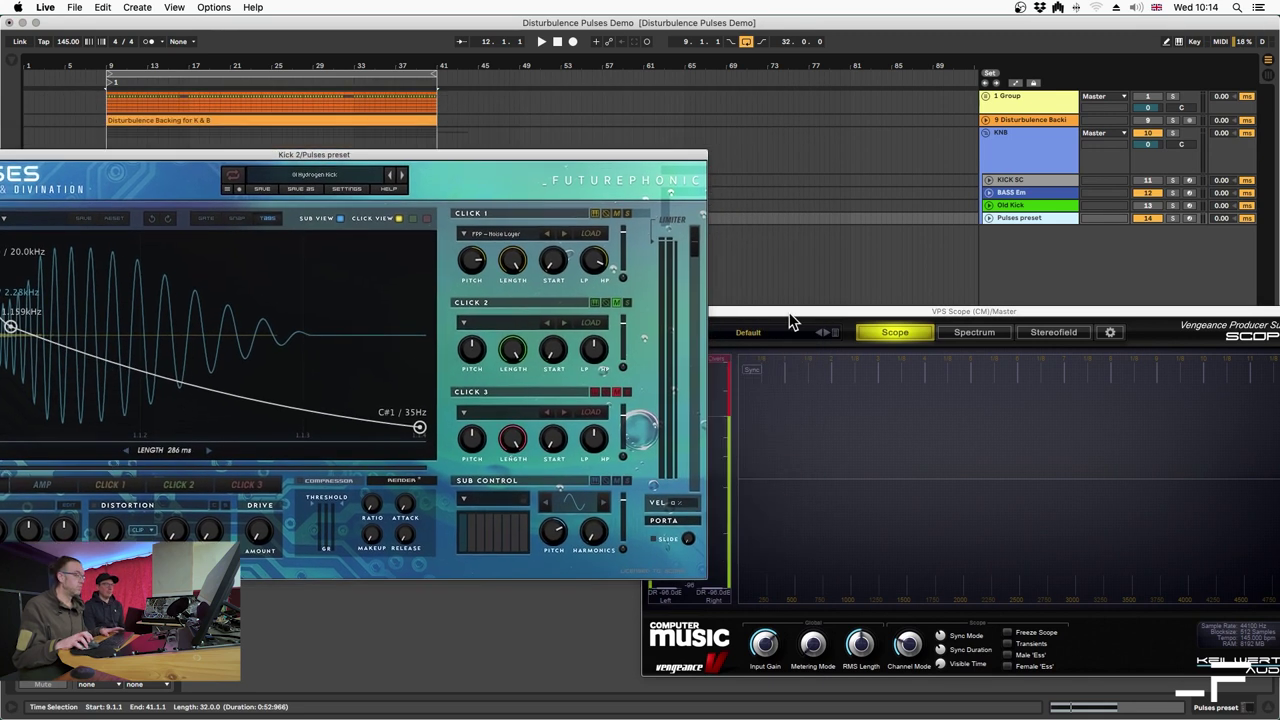
drag(730, 311, 759, 260)
Start playback and step through the kick presets, settling back on 03 Platinum Kick
click(170, 134)
key(space)
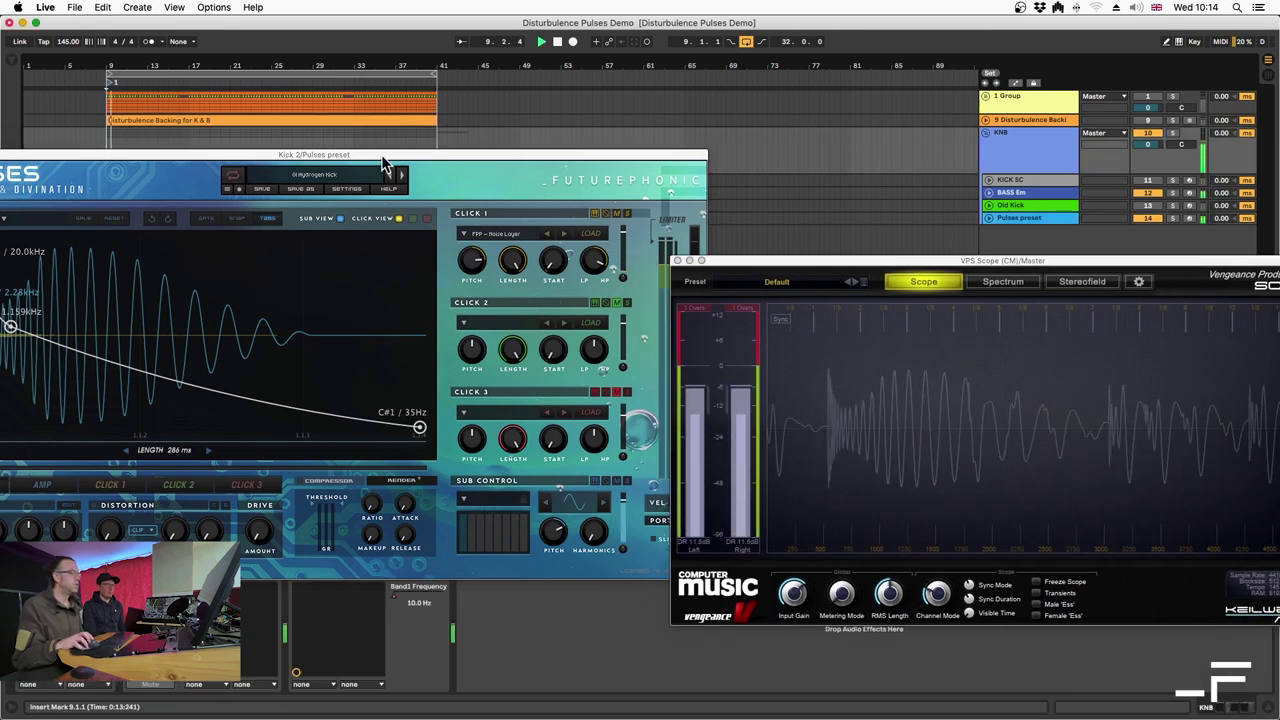
drag(394, 154, 427, 172)
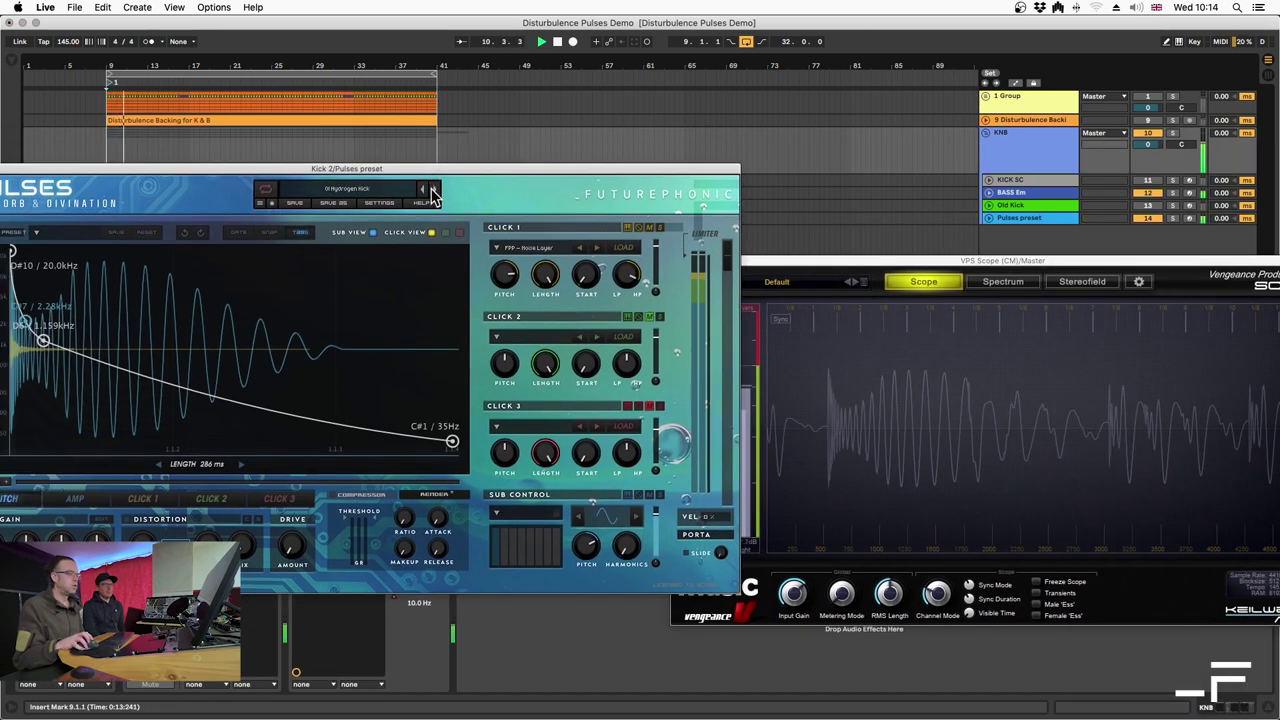
click(433, 190)
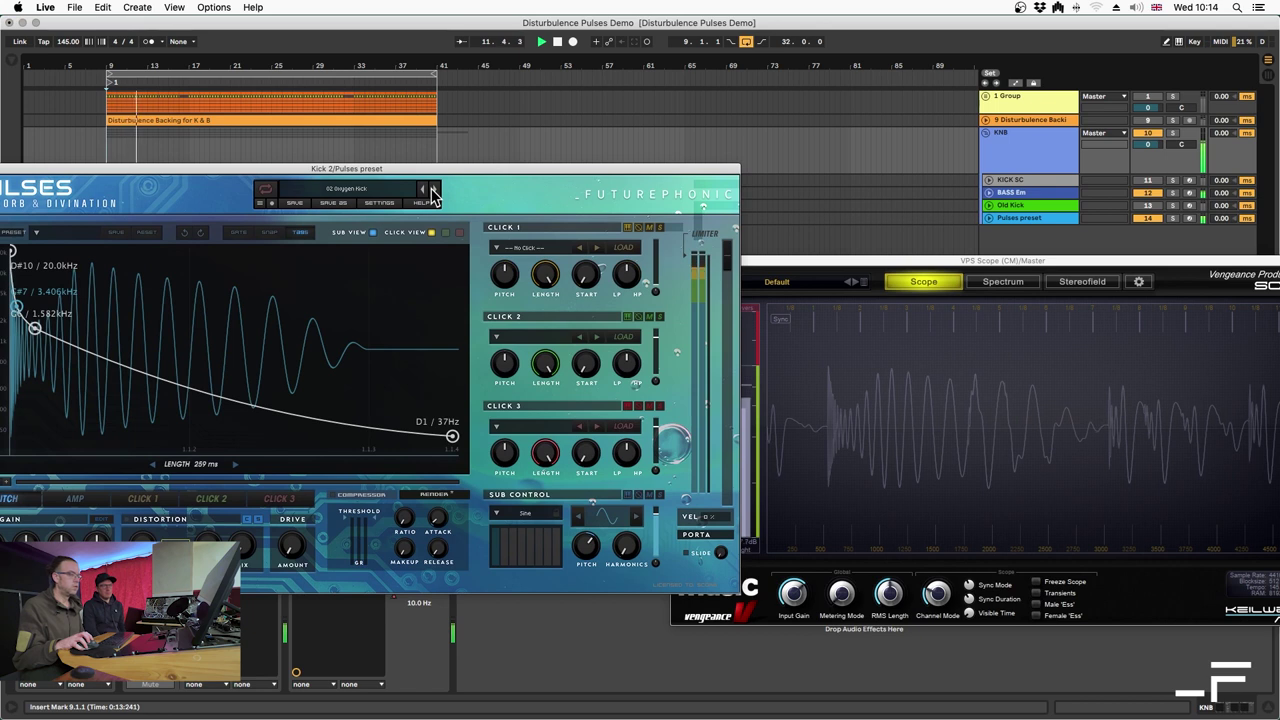
click(433, 190)
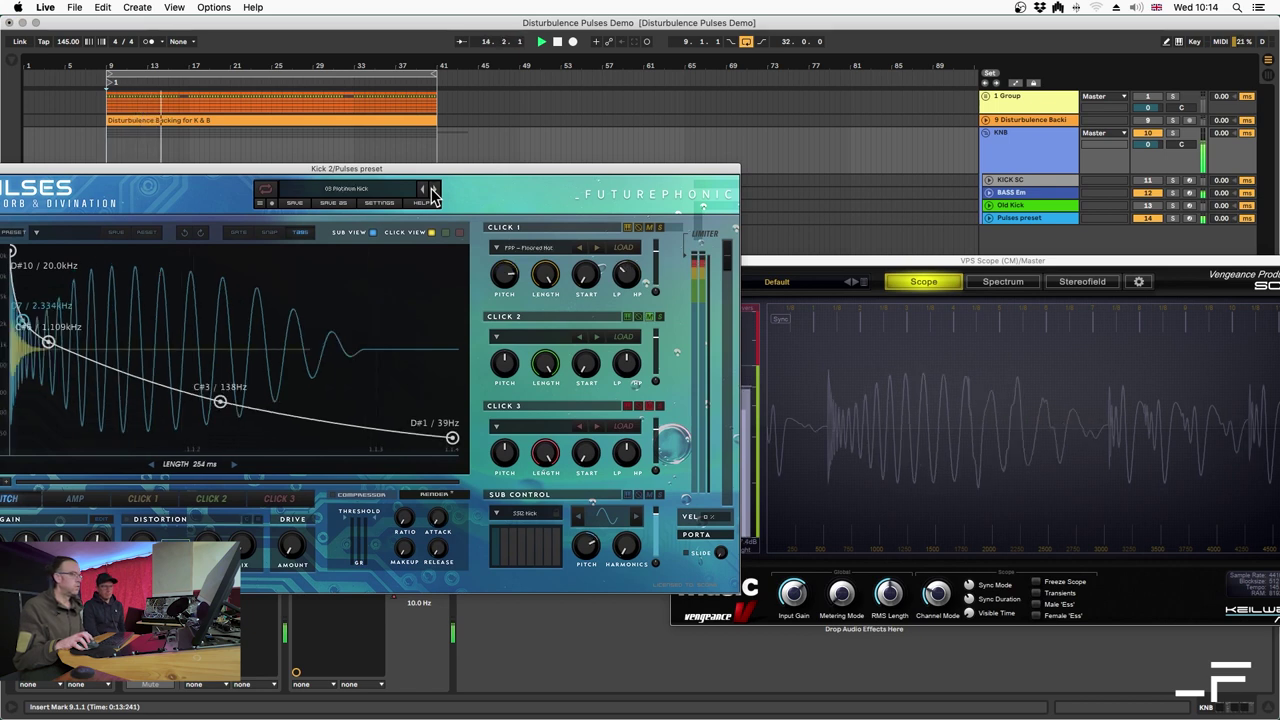
click(433, 190)
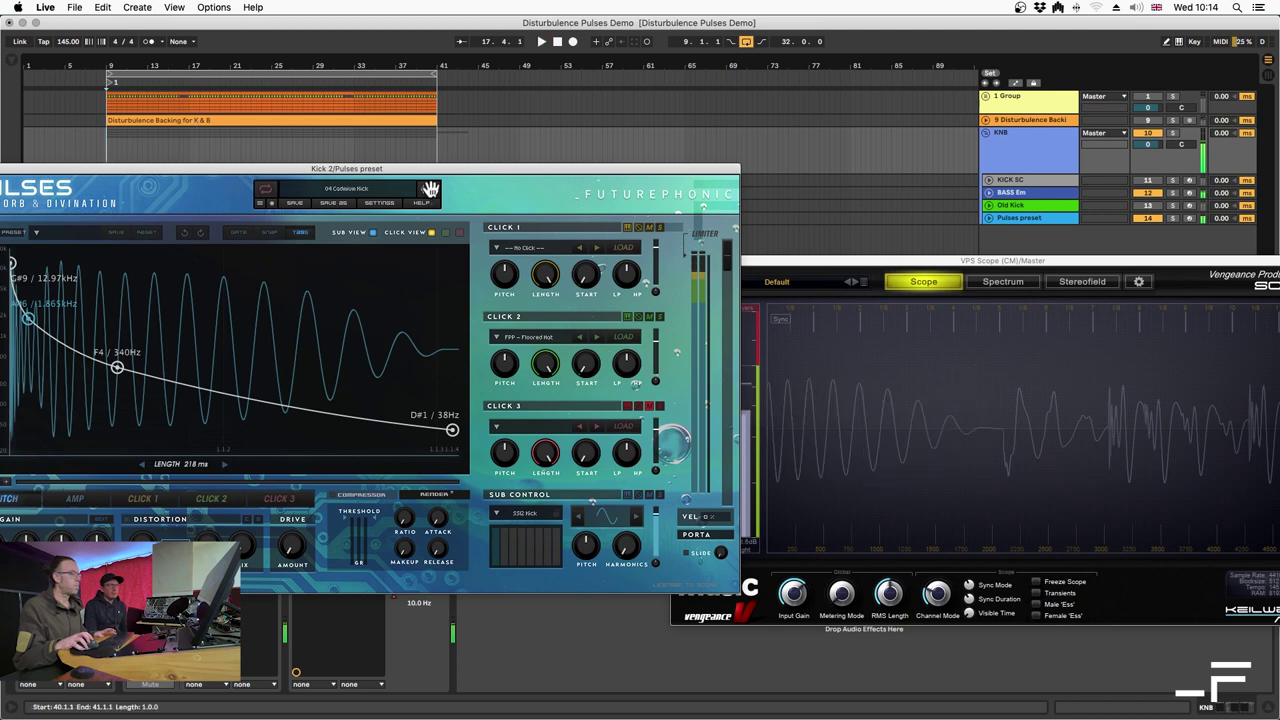
click(422, 189)
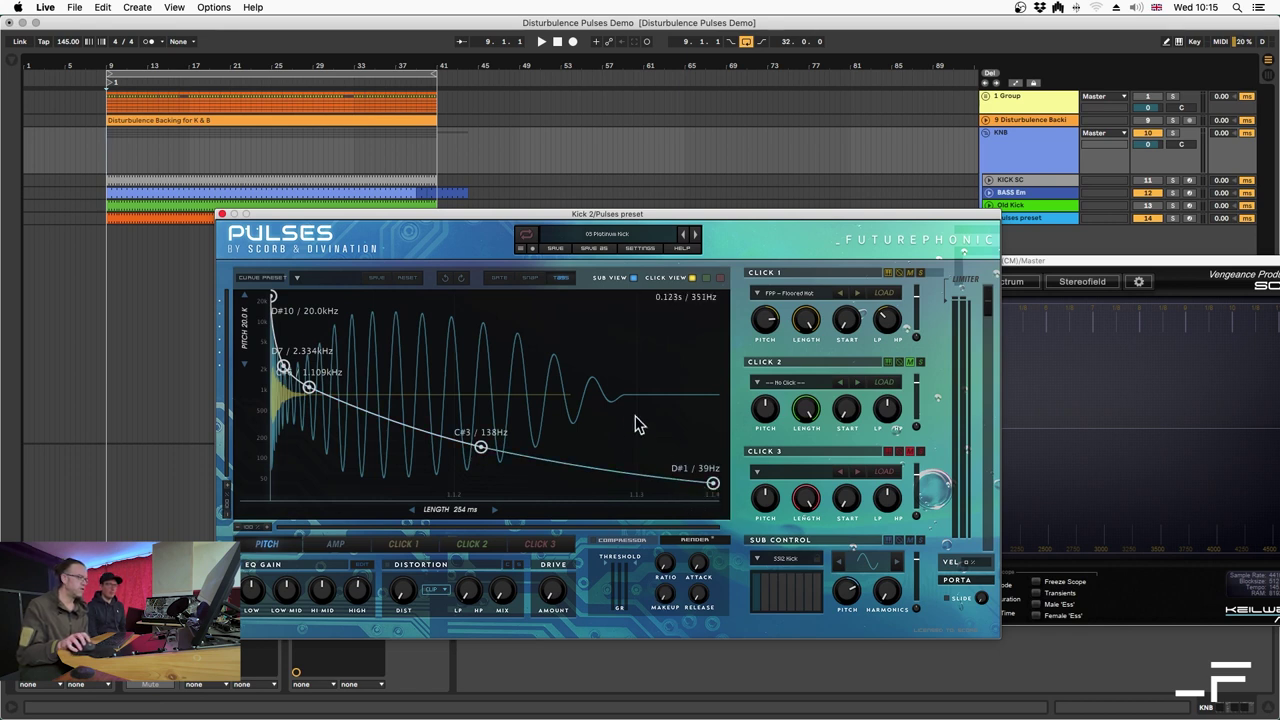
Switch Pulses to the Platinum kick's AMP envelope view and select the clip spanning bars 9–41
click(332, 545)
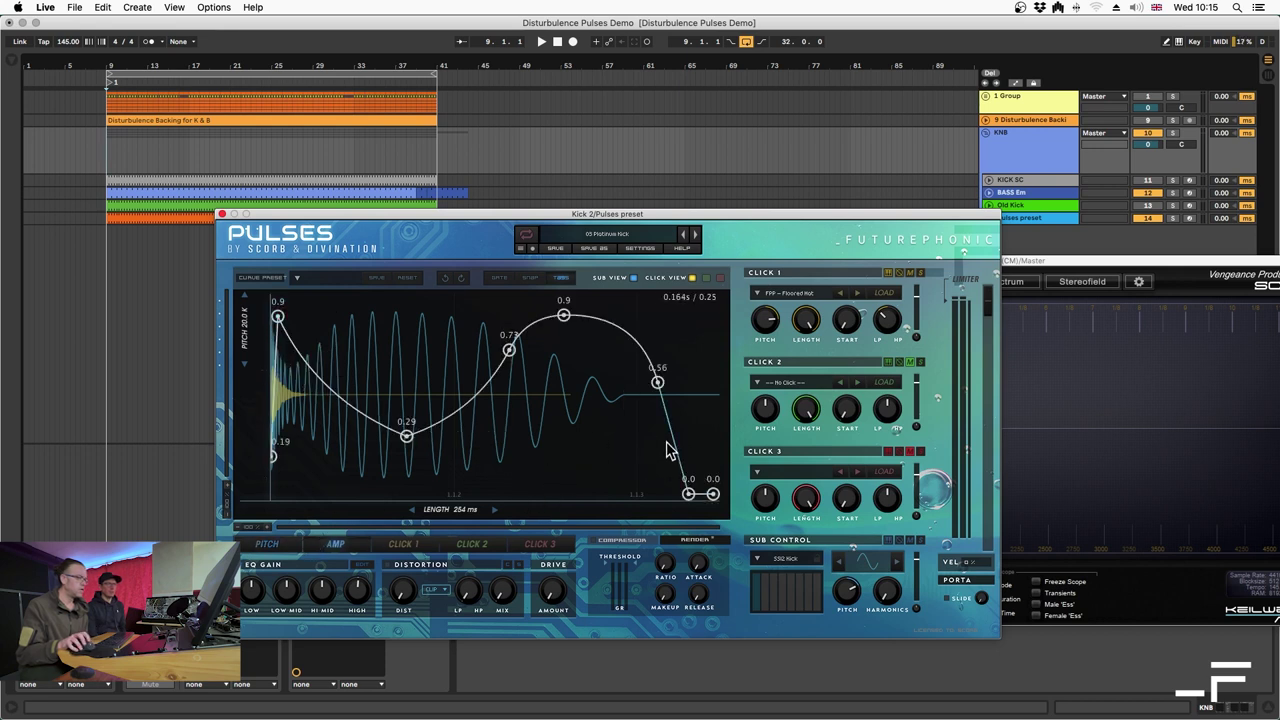
click(270, 545)
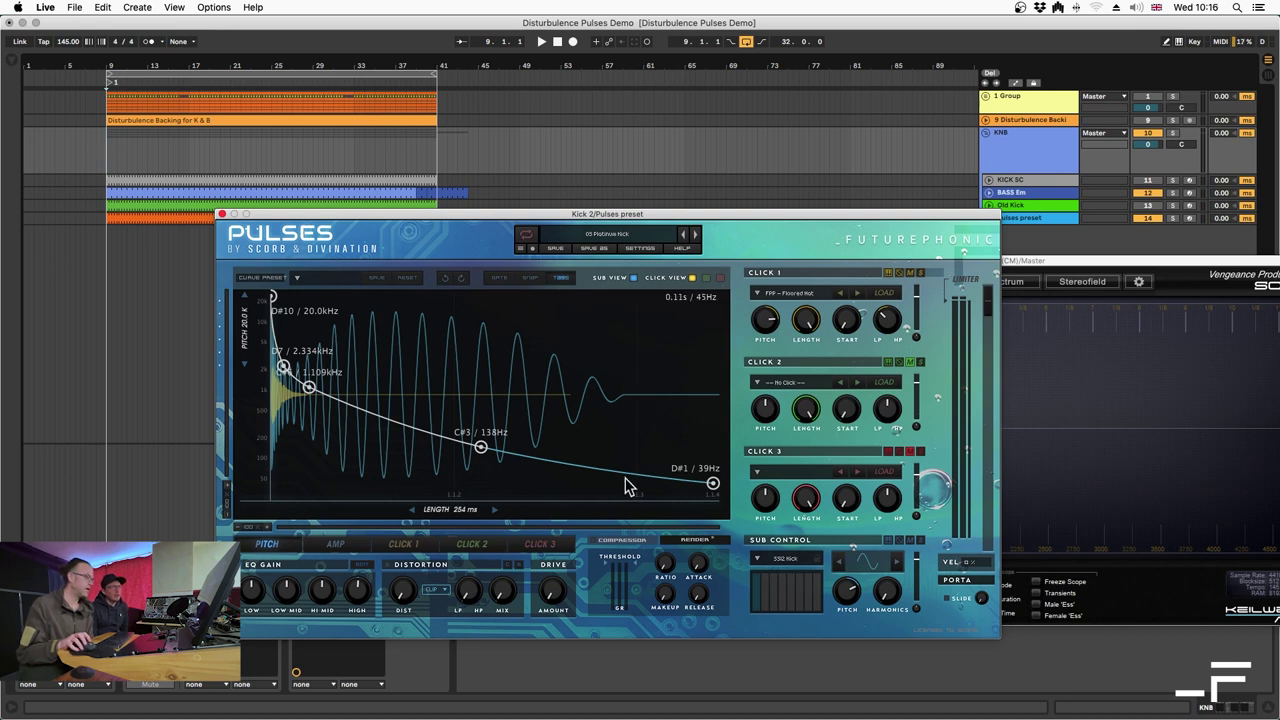
click(340, 550)
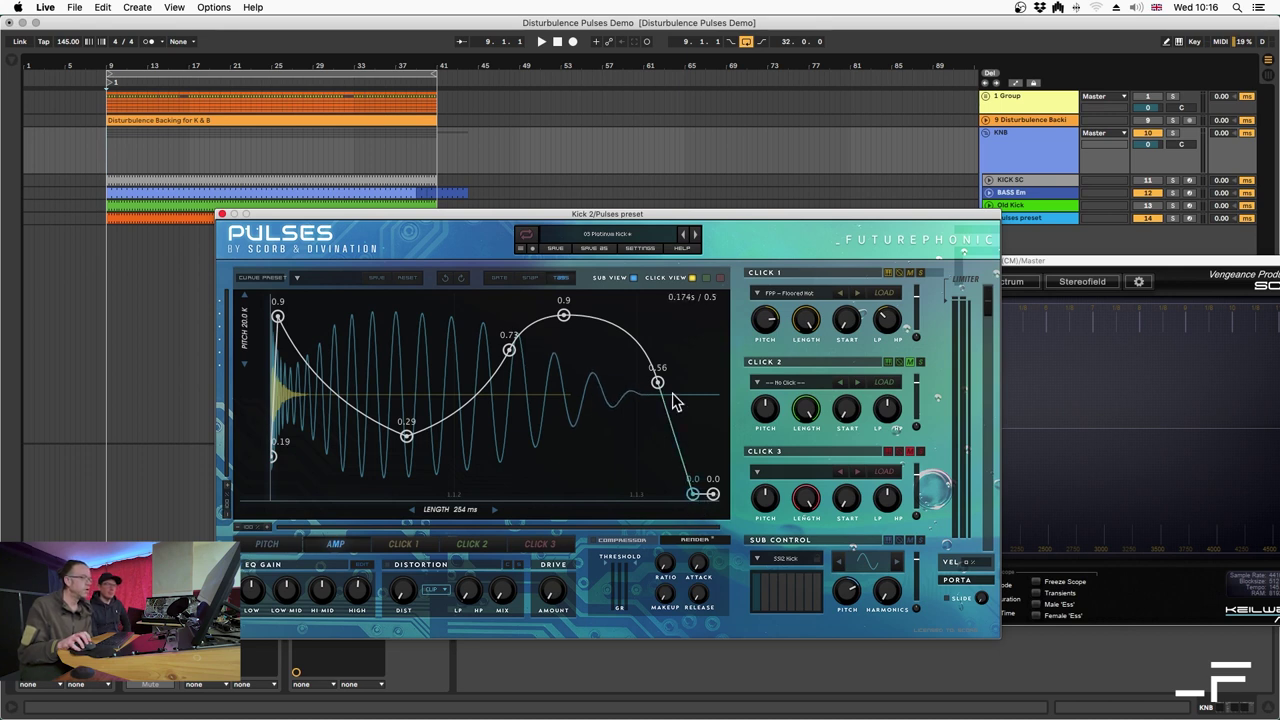
click(137, 190)
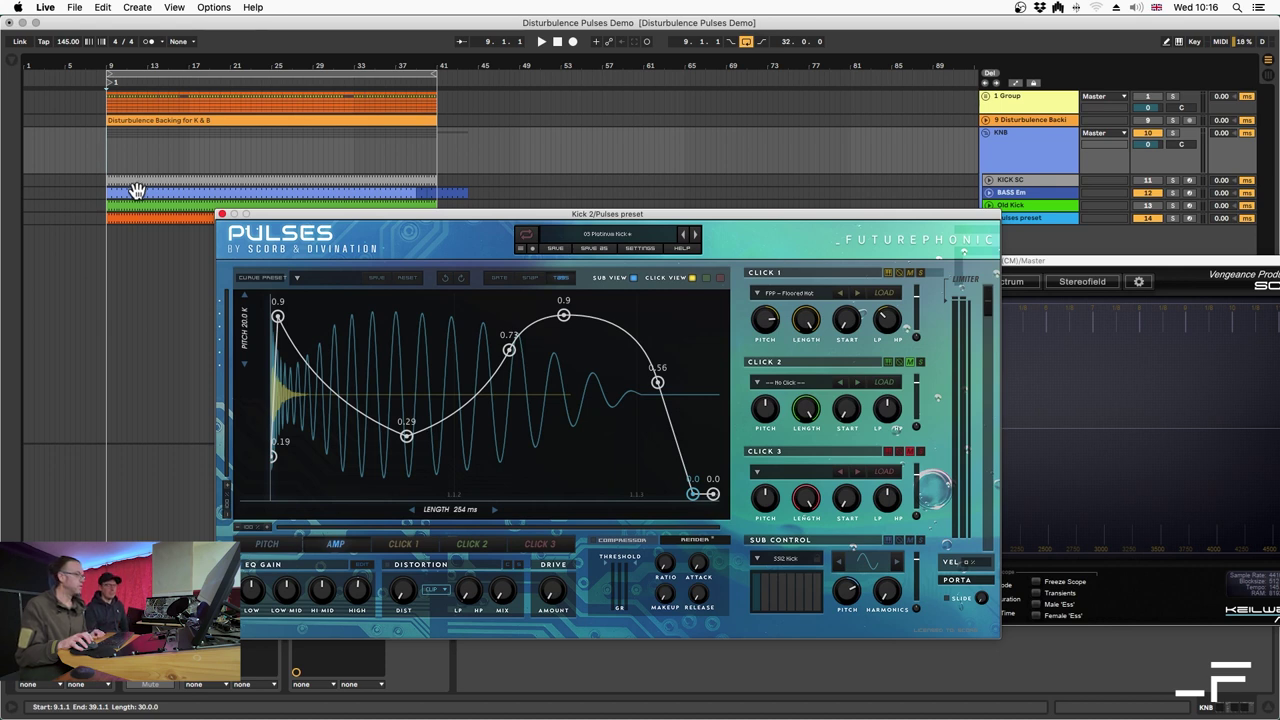
click(137, 190)
Move Pulses to the left edge, raise VPS Scope in front of it, and start playback
drag(955, 218, 739, 211)
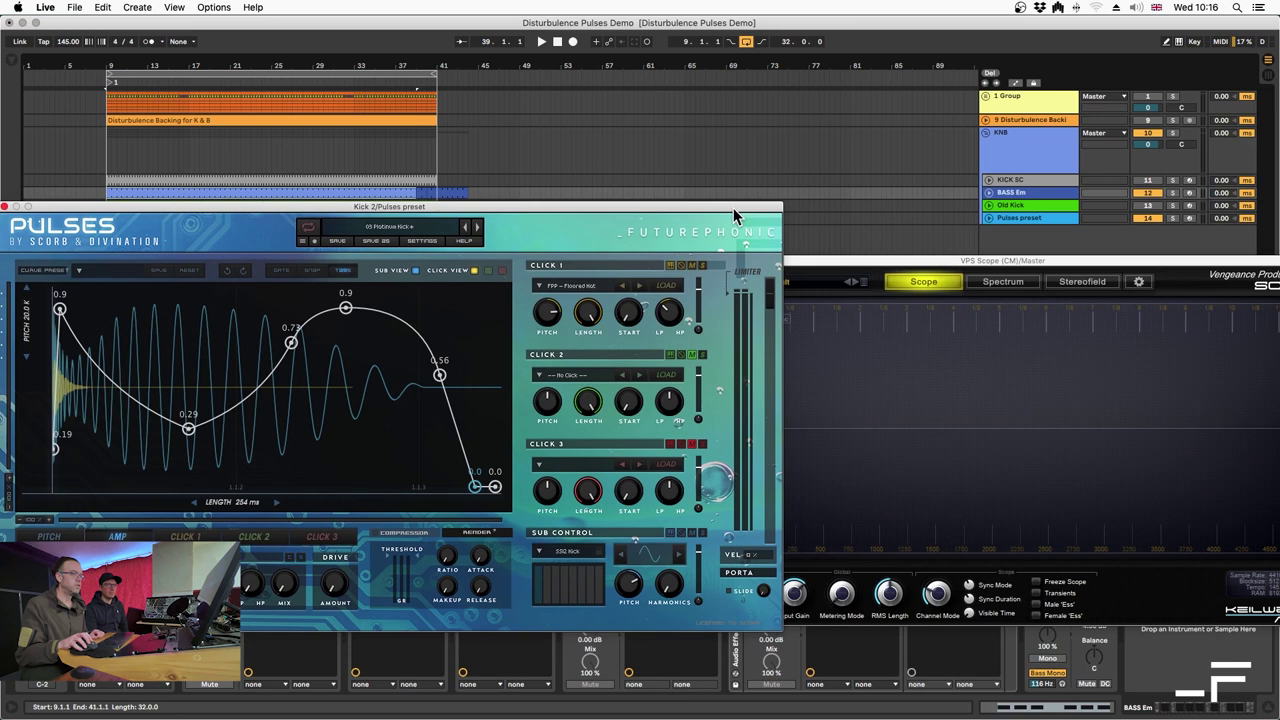
click(1010, 262)
drag(1010, 262, 938, 236)
key(space)
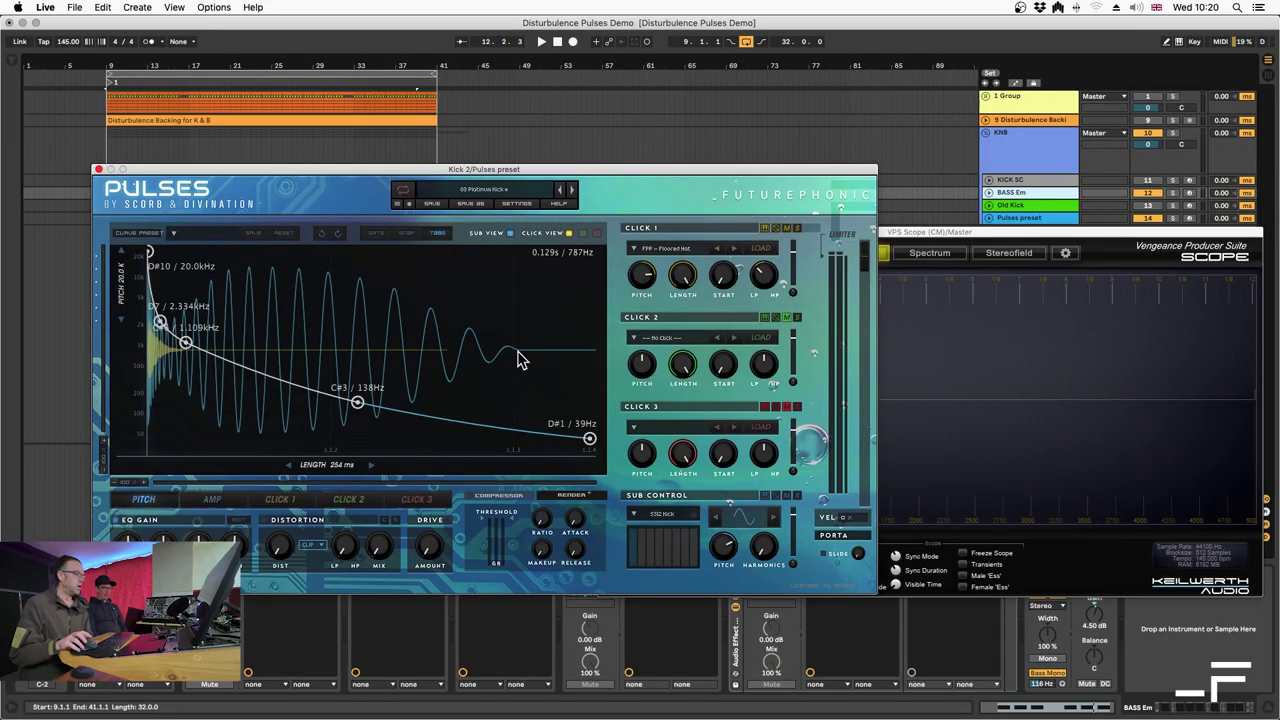
Try and render a reset amp envelope with a lowered start, then undo to the original curve
click(213, 502)
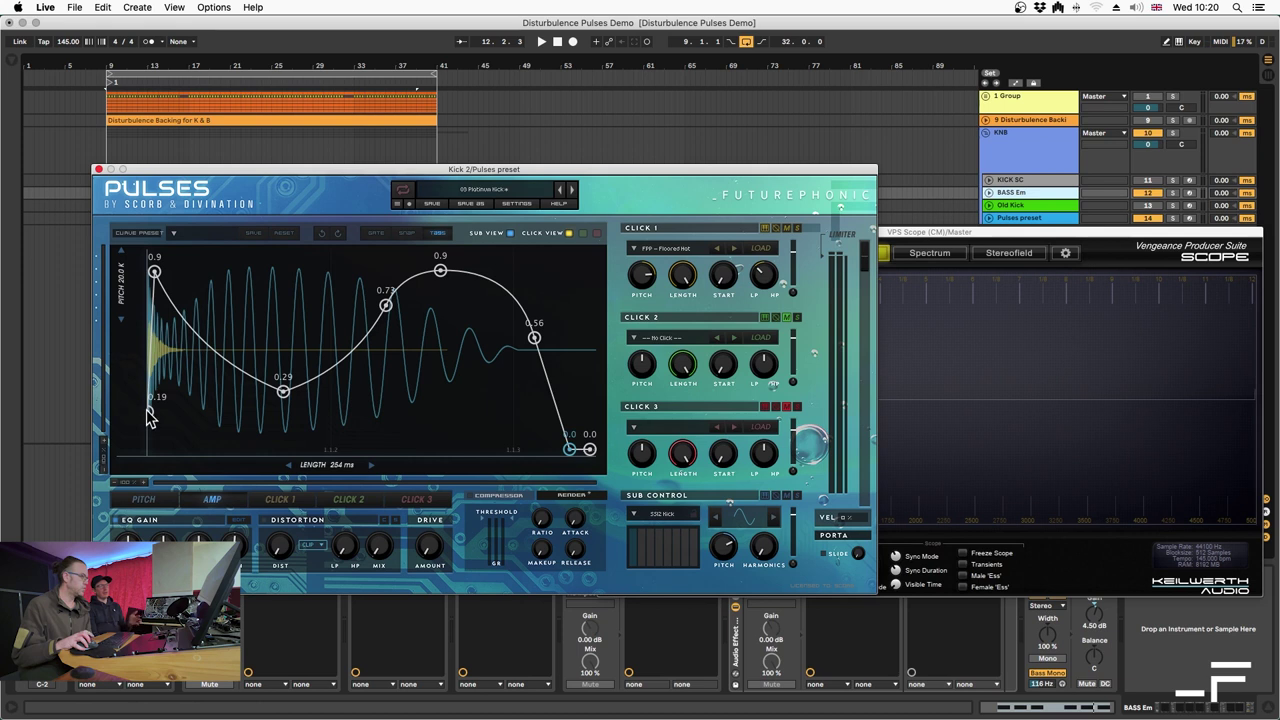
click(125, 484)
click(140, 440)
click(573, 488)
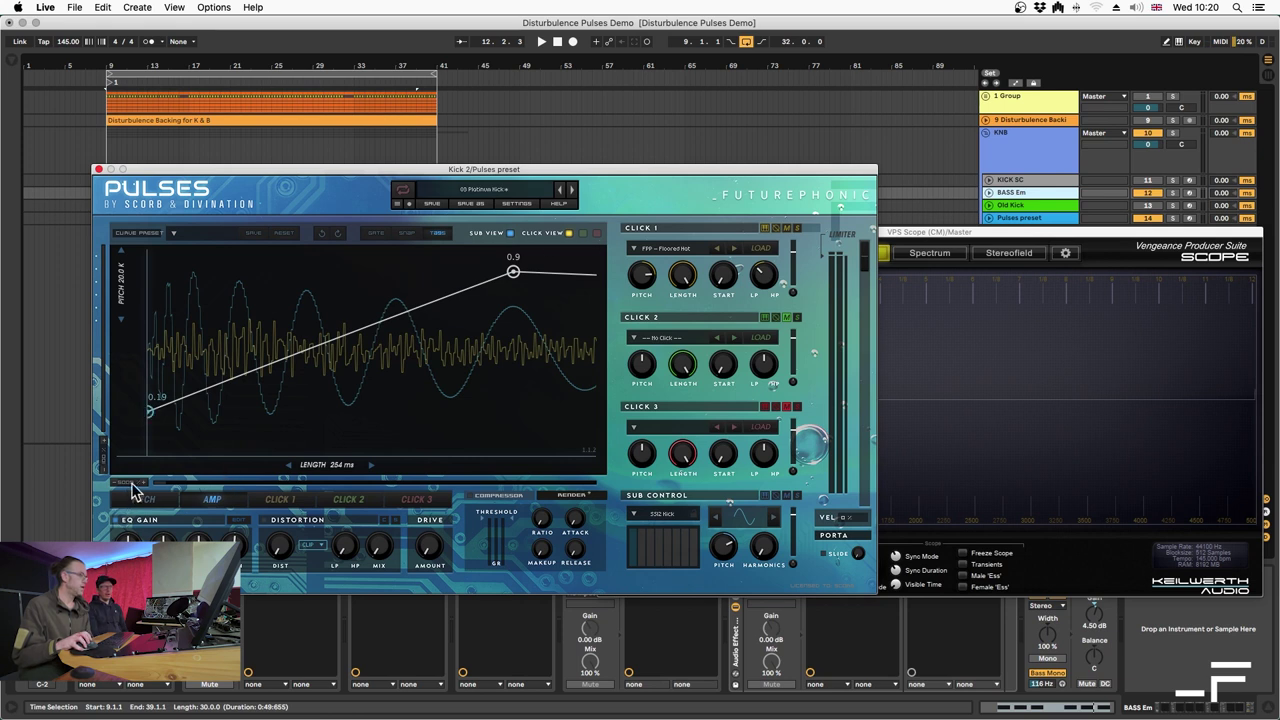
key(super+z)
key(super+z)
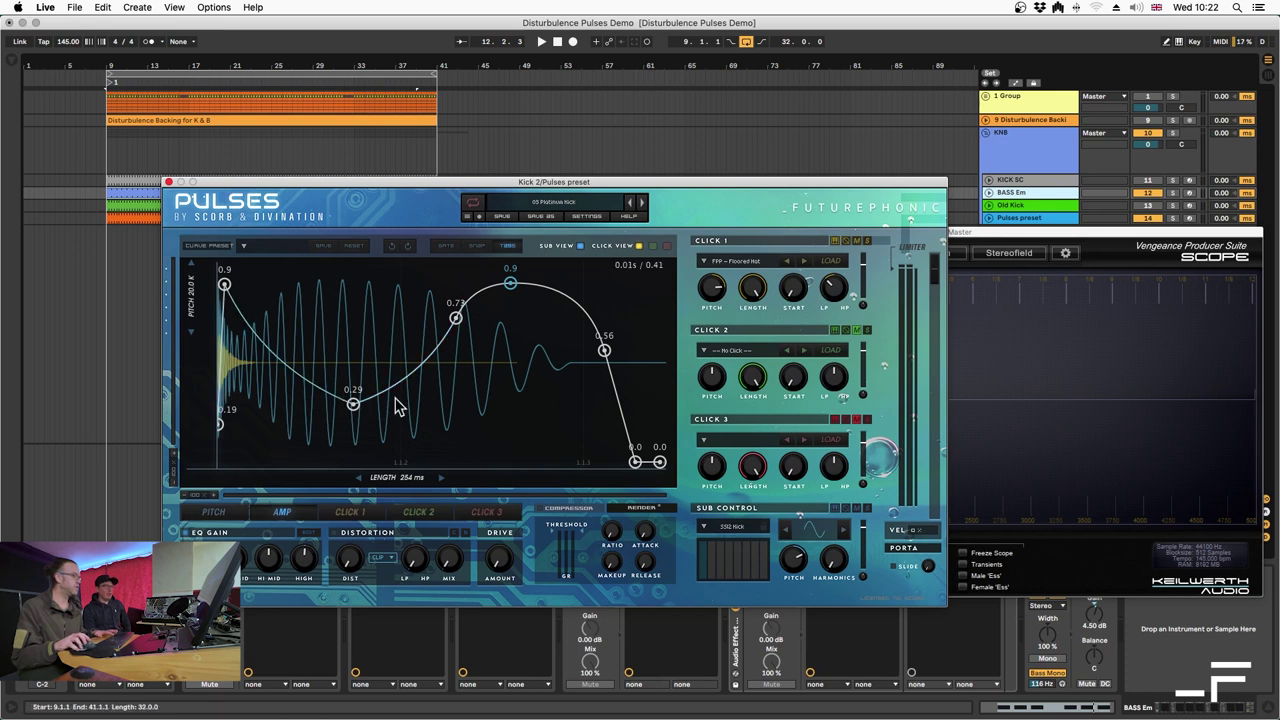
Try a rising ramp with higher start levels during playback, undoing the start back to 0.19
click(200, 494)
key(space)
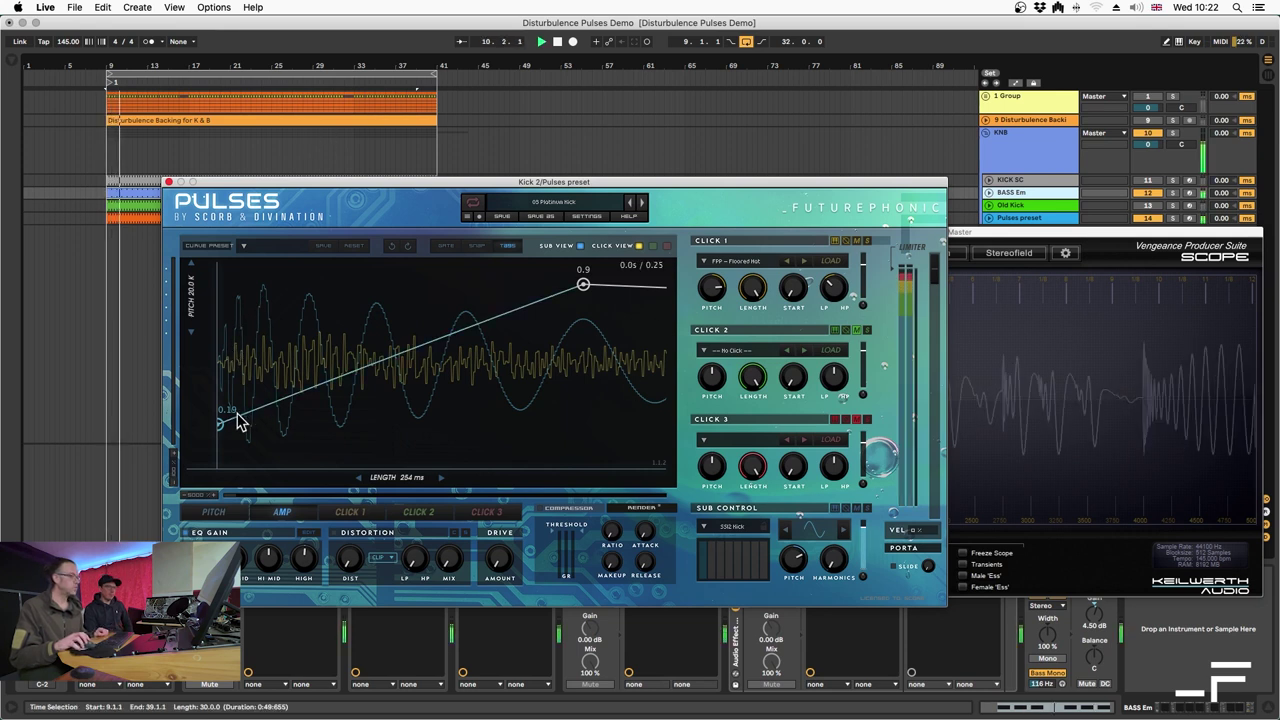
drag(220, 424, 210, 252)
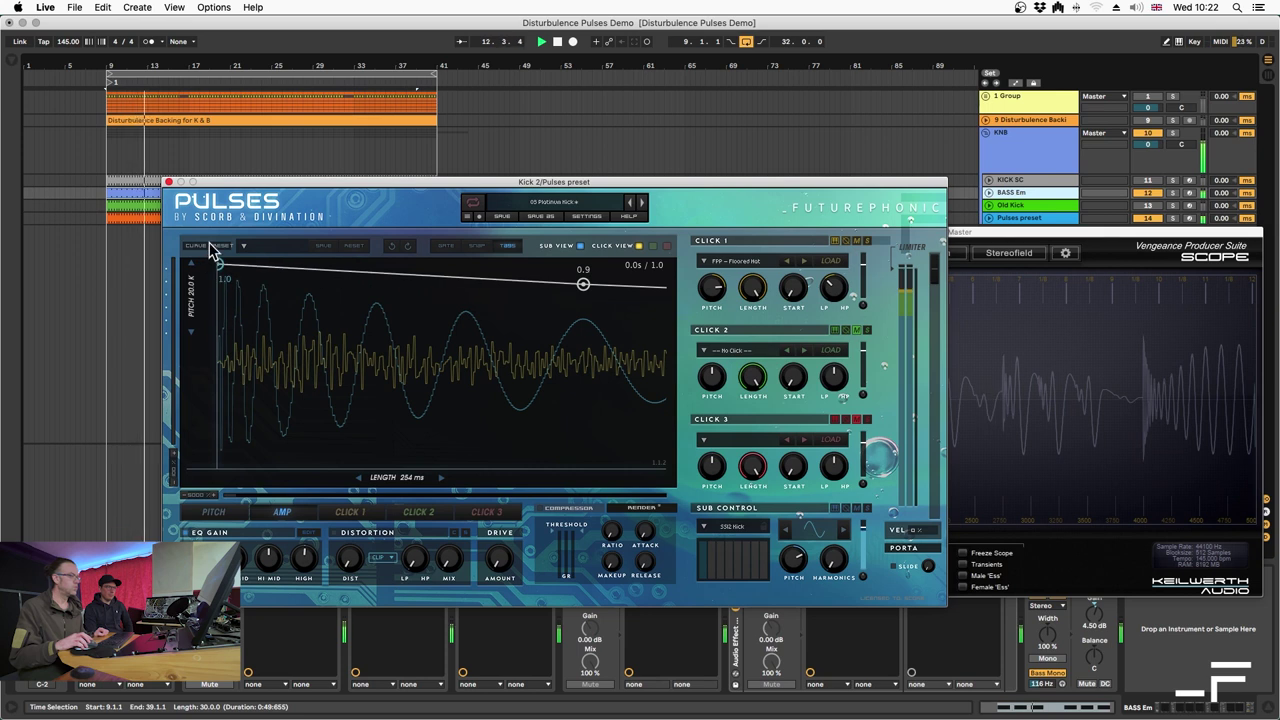
key(space)
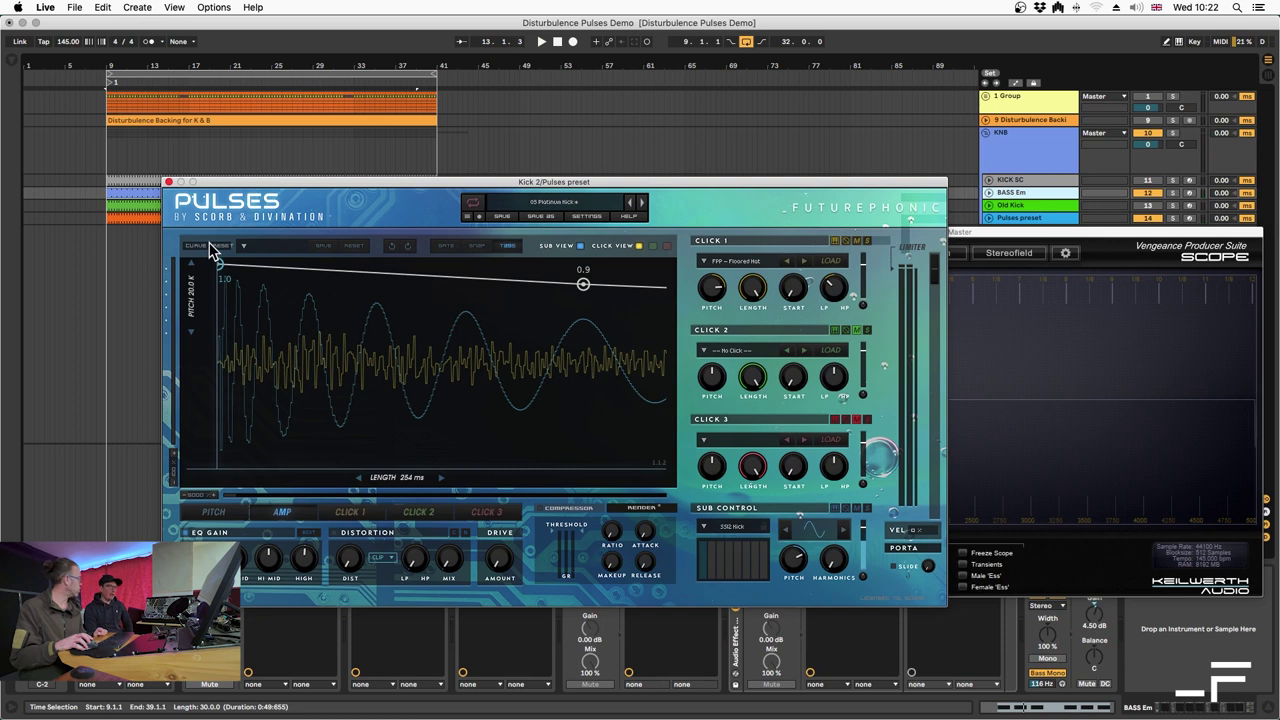
drag(218, 260, 229, 274)
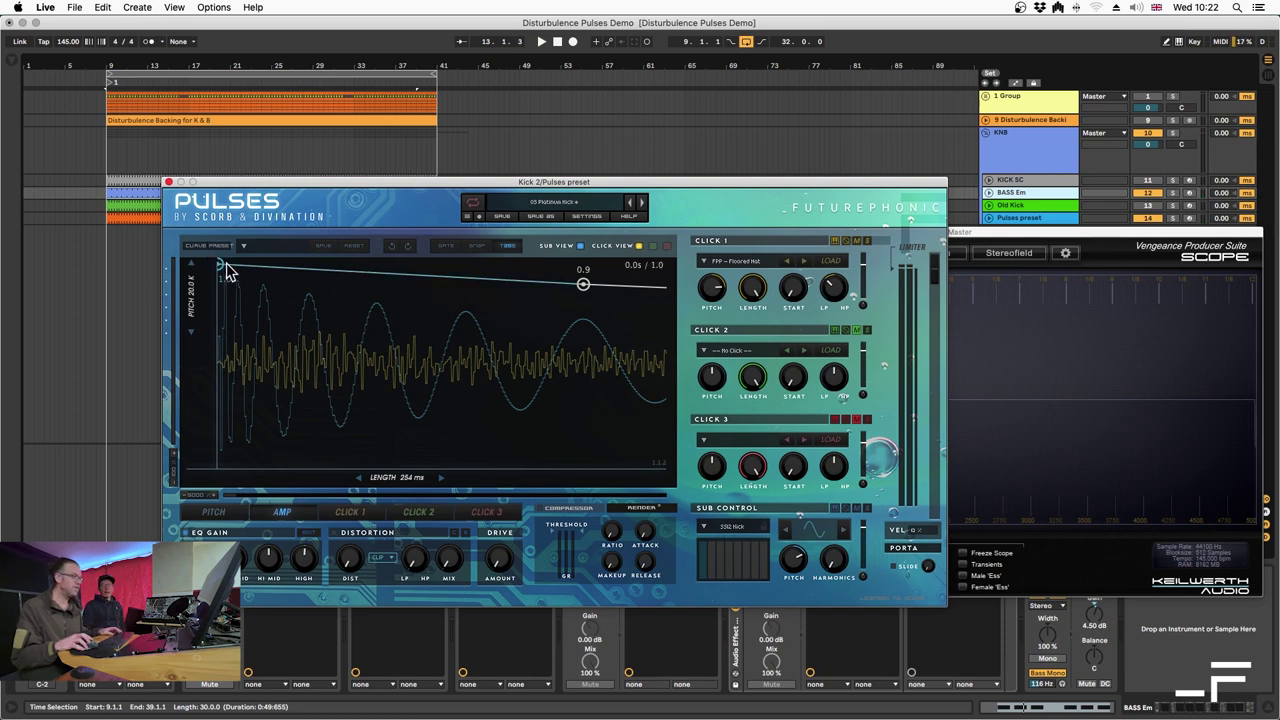
click(391, 246)
drag(287, 451, 210, 250)
key(super+z)
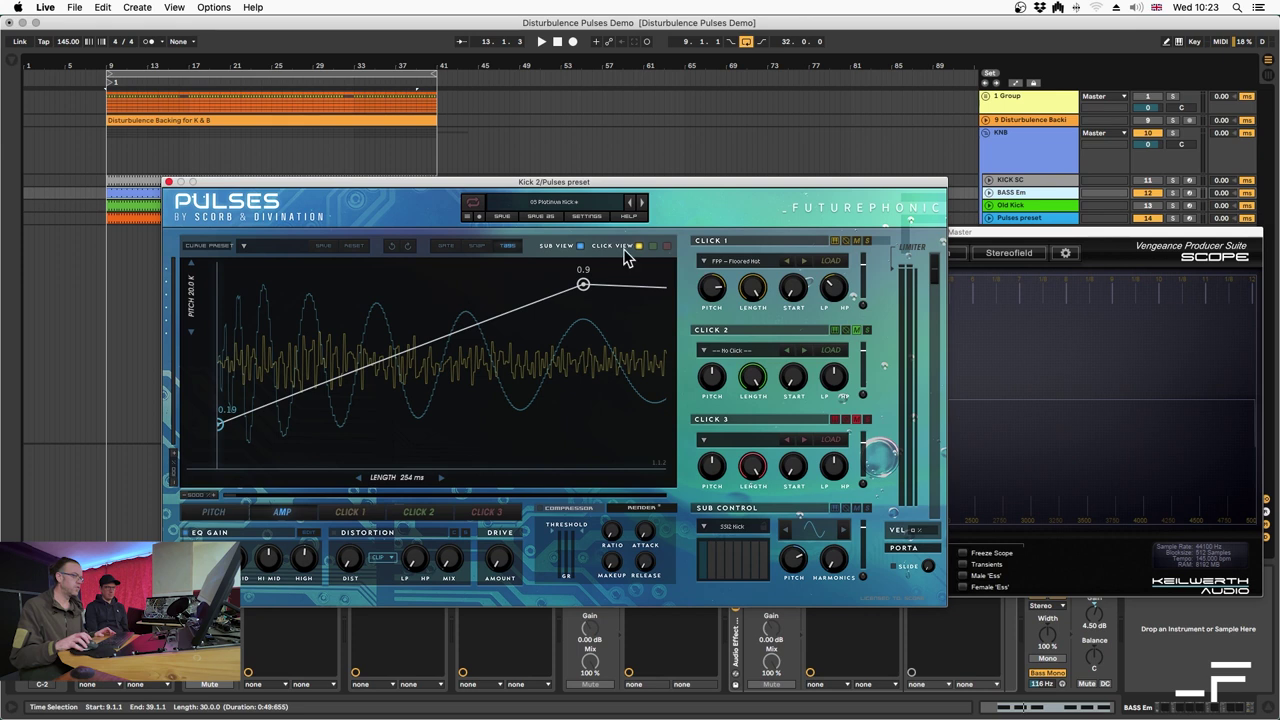
Add a middle envelope point, drop the start point to 0.0, and curve the rising segment
click(350, 378)
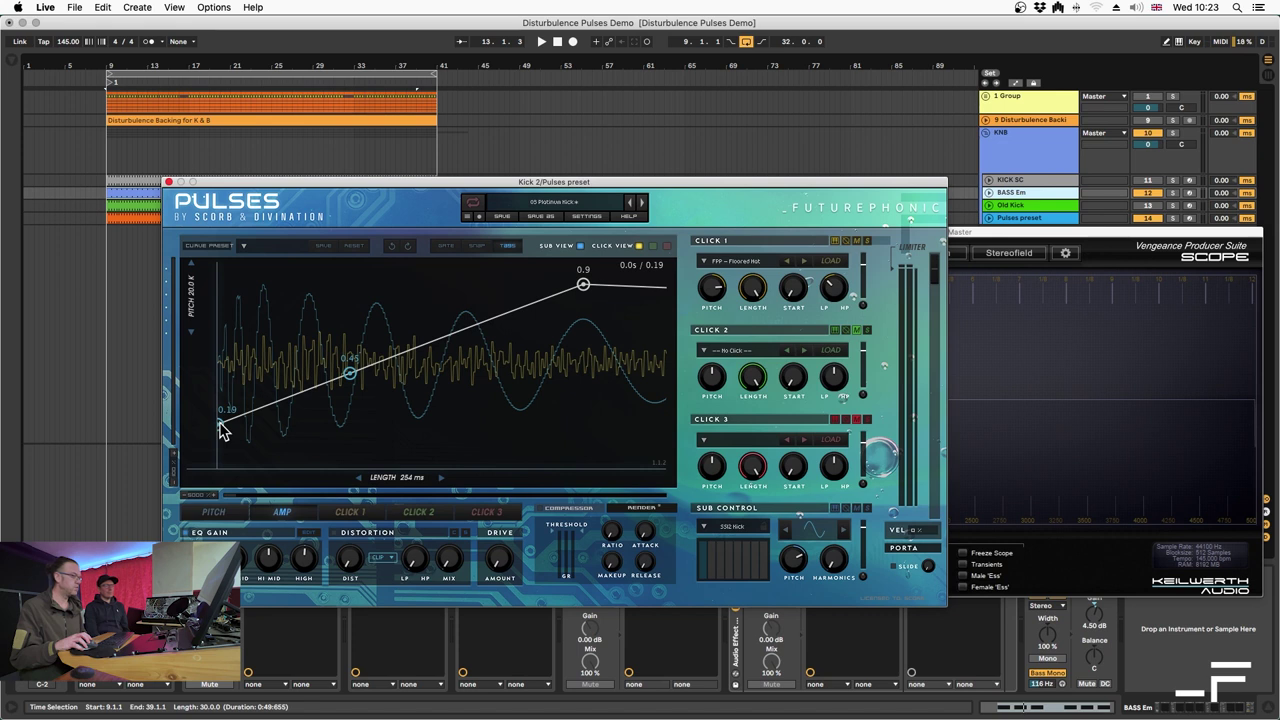
drag(222, 428, 307, 447)
drag(462, 329, 349, 366)
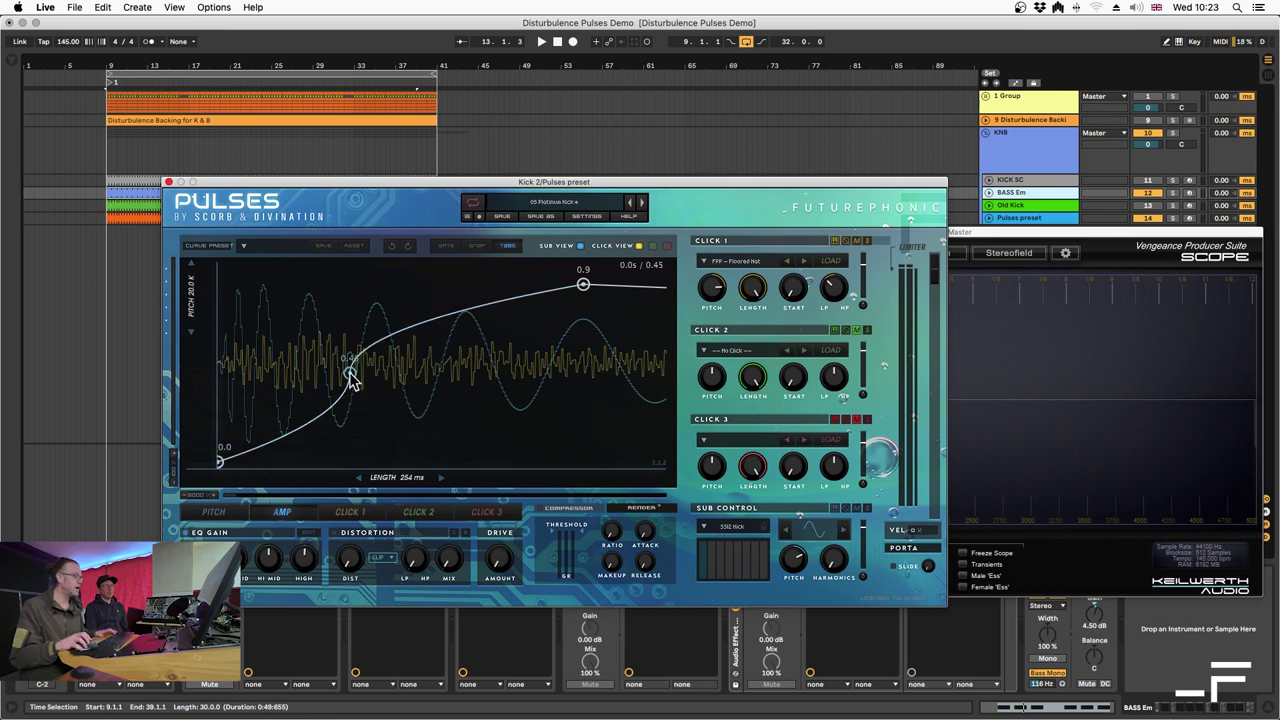
click(145, 196)
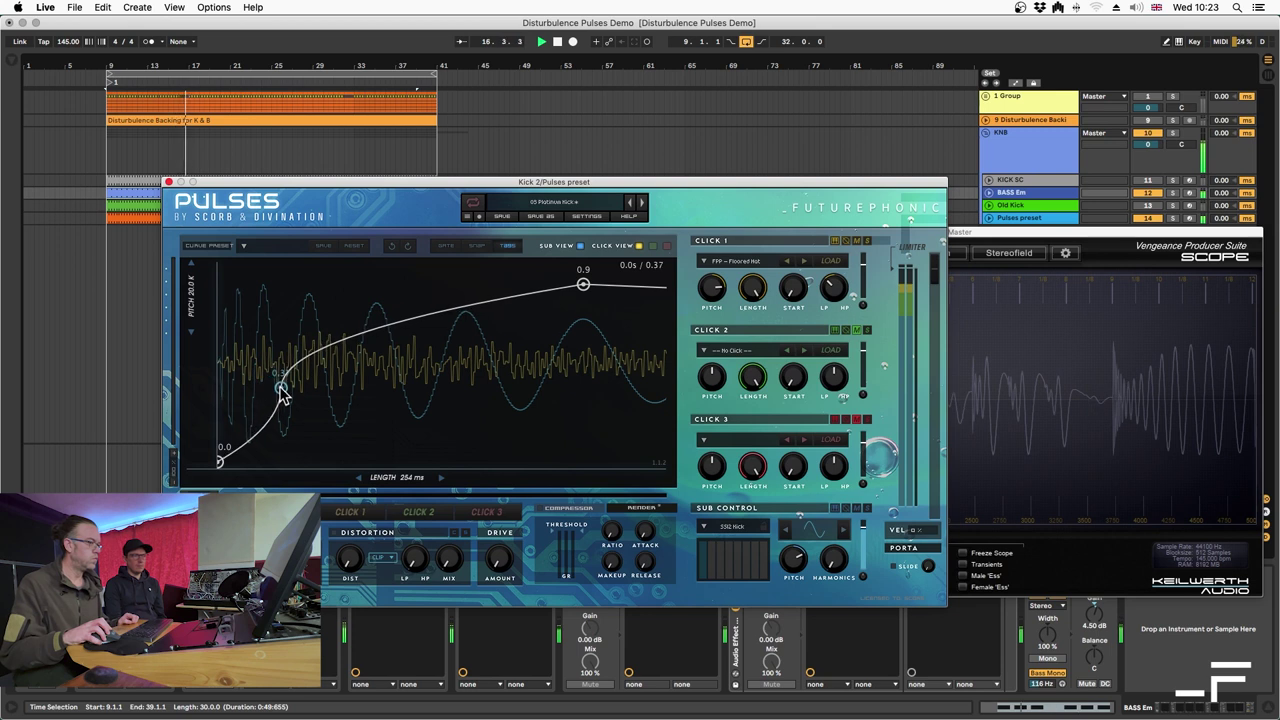
mouse_move(282, 388)
mouse_down()
mouse_move(286, 398)
mouse_move(294, 385)
mouse_up()
Stop playback and bring the Pulses window in front of the Scope
key(space)
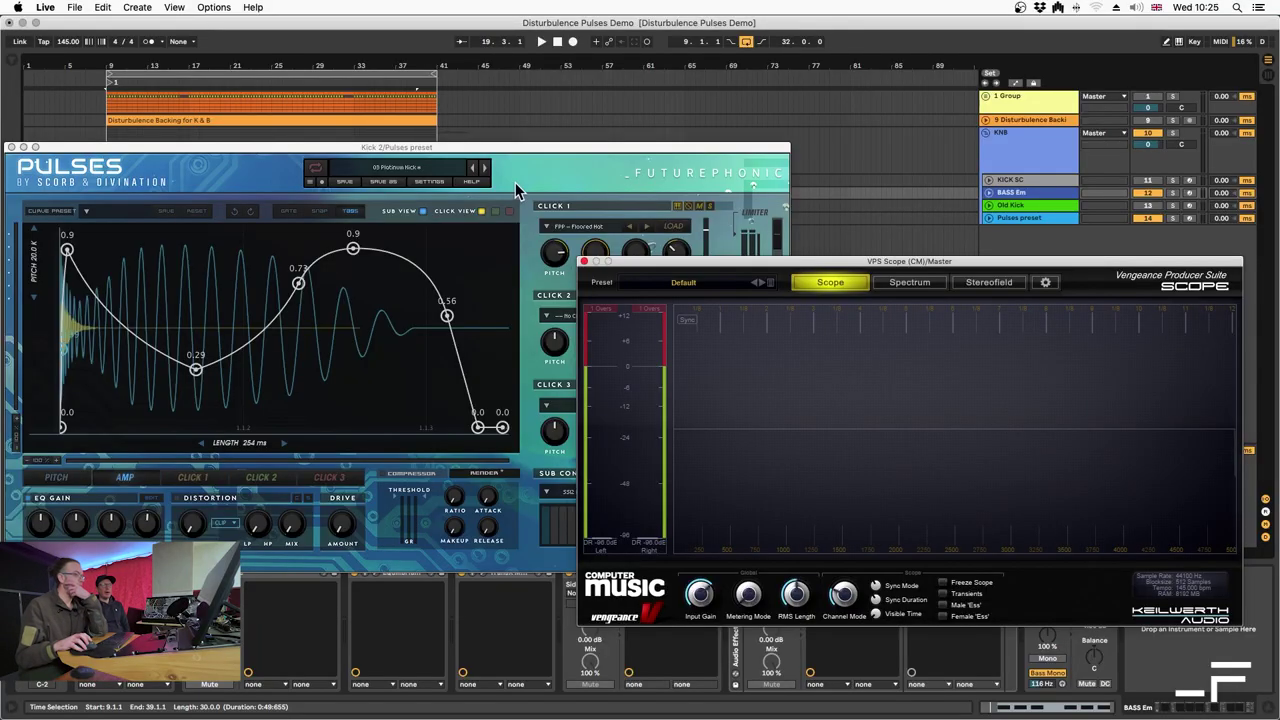
click(523, 171)
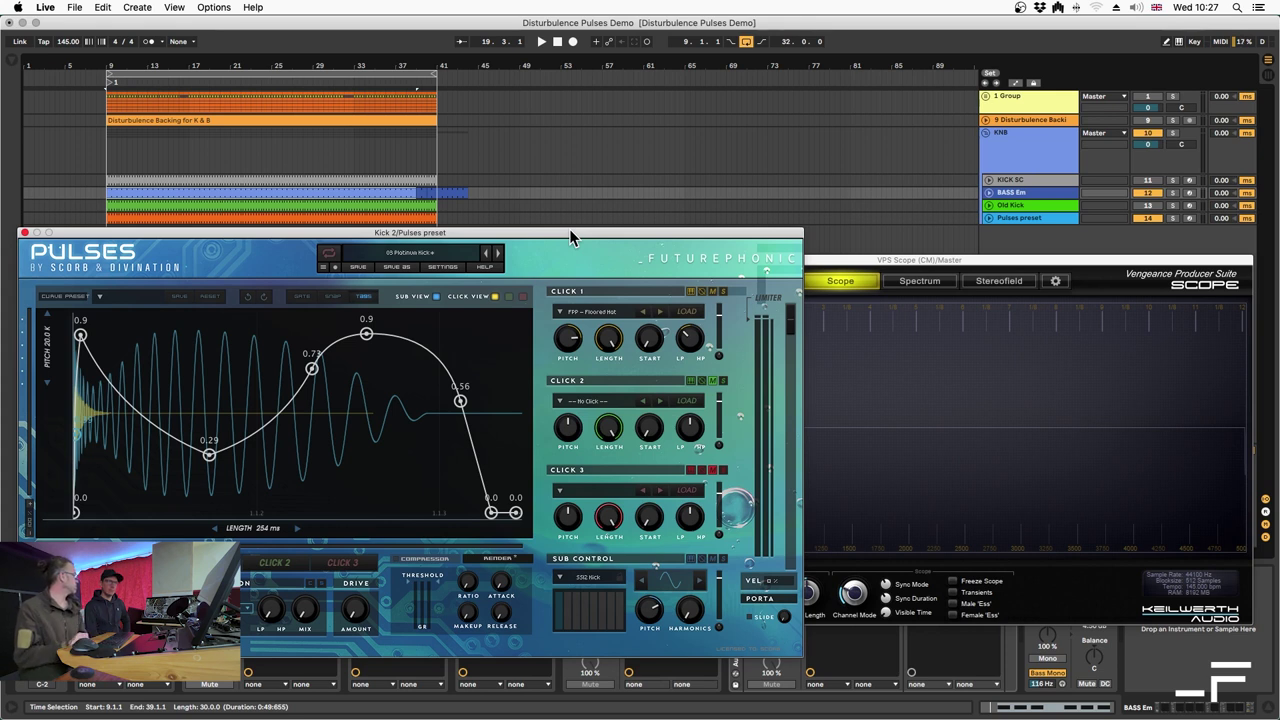
Nudge the Pulses window into place and select the Pulses preset clip from 9.1.1 to 41.1.1
drag(569, 229, 569, 231)
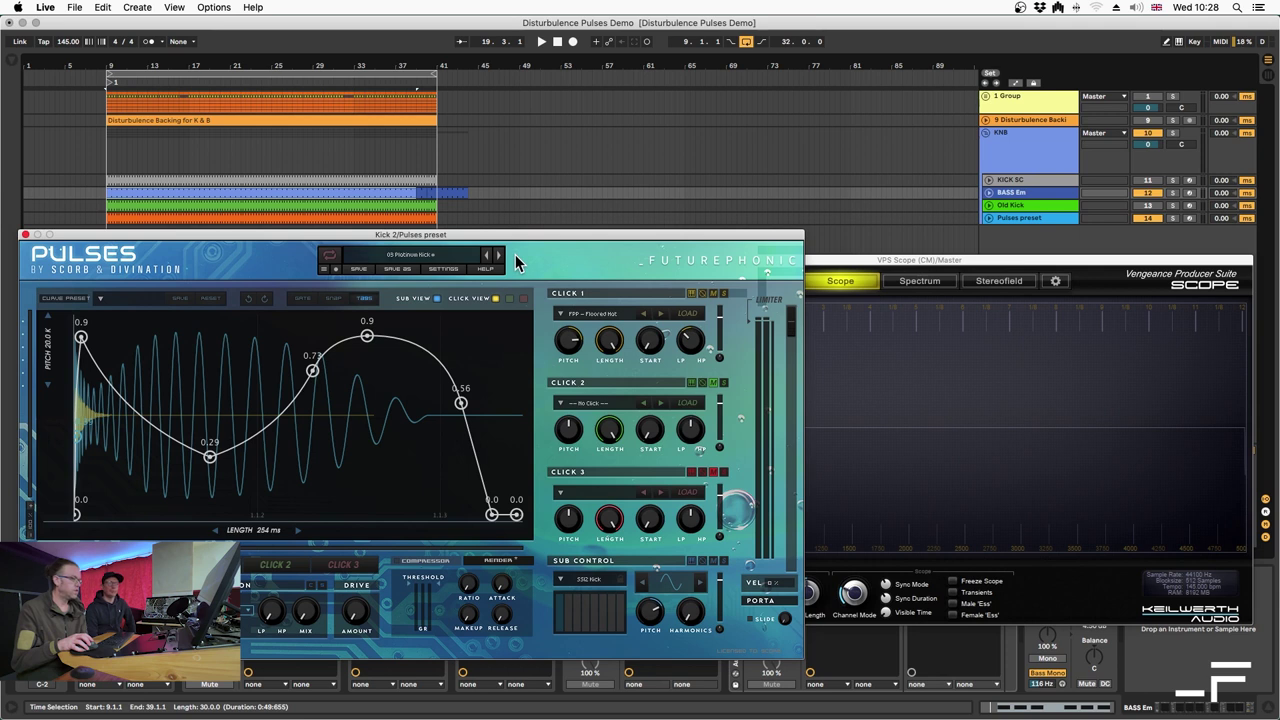
drag(525, 234, 532, 239)
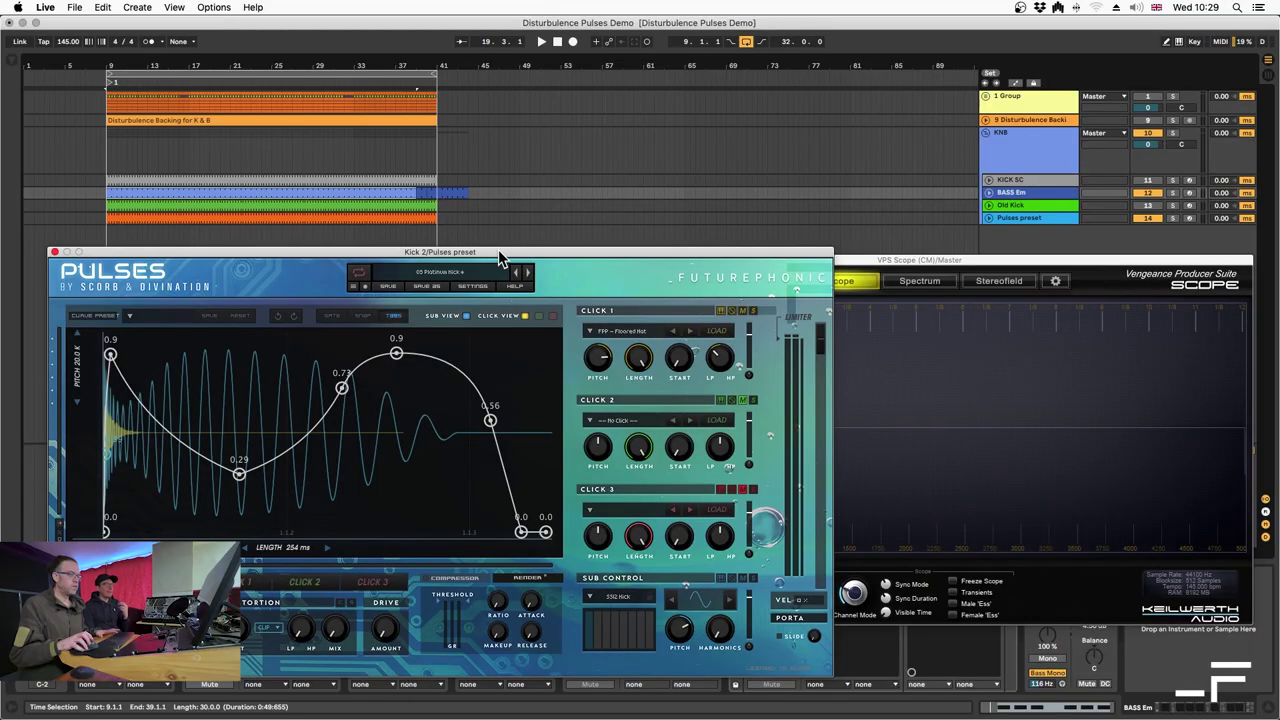
drag(498, 251, 489, 248)
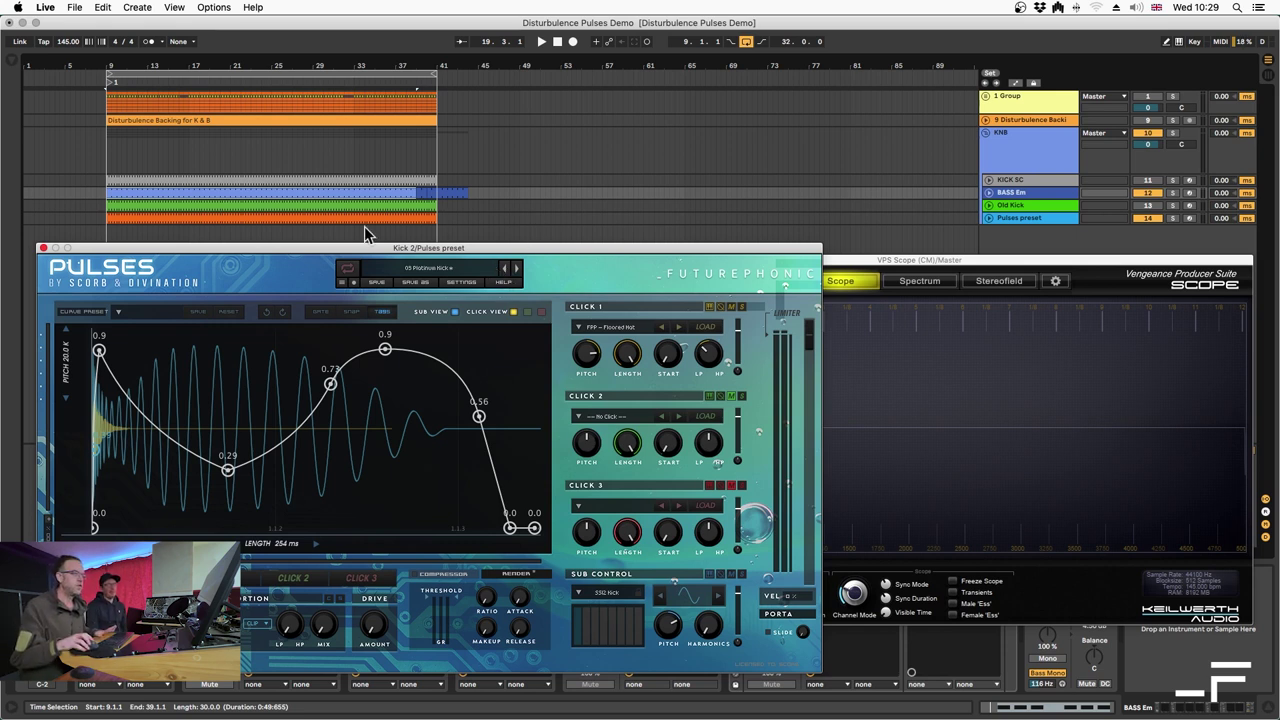
click(291, 214)
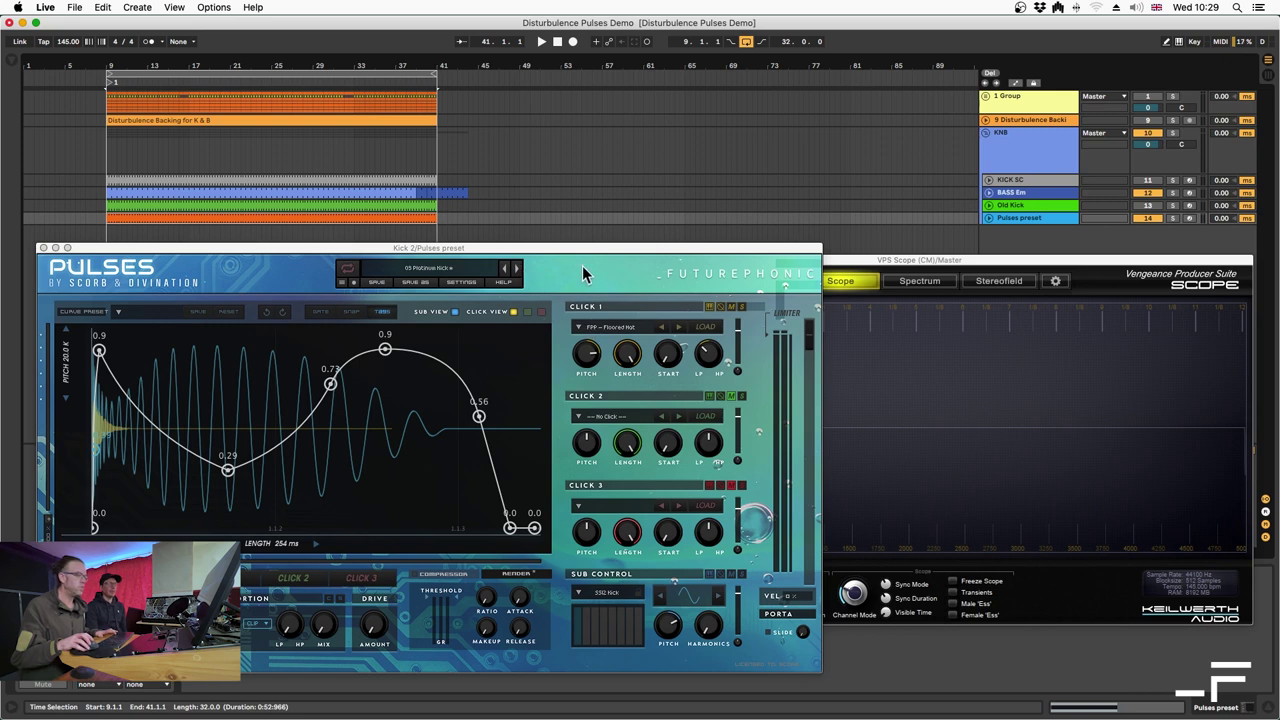
Shift Pulses left, start playback, and step through kick presets until 27 Lead Kick loads
drag(606, 245, 470, 233)
key(space)
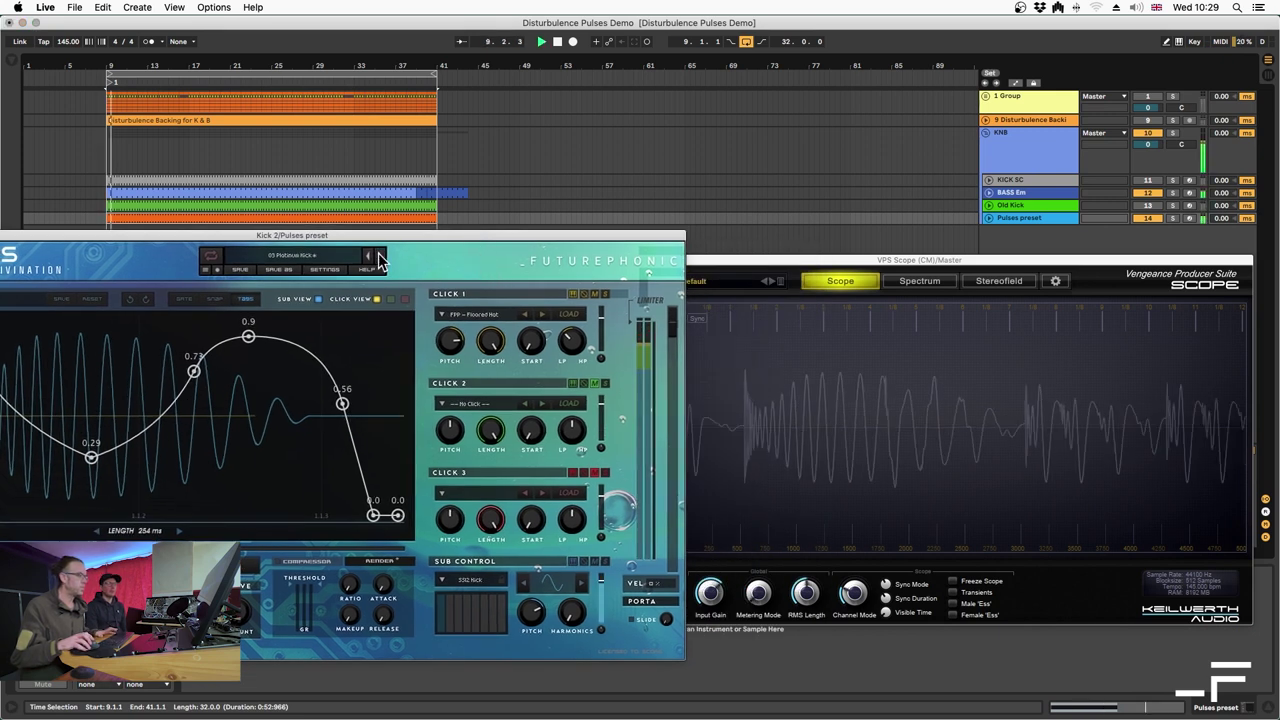
click(380, 257)
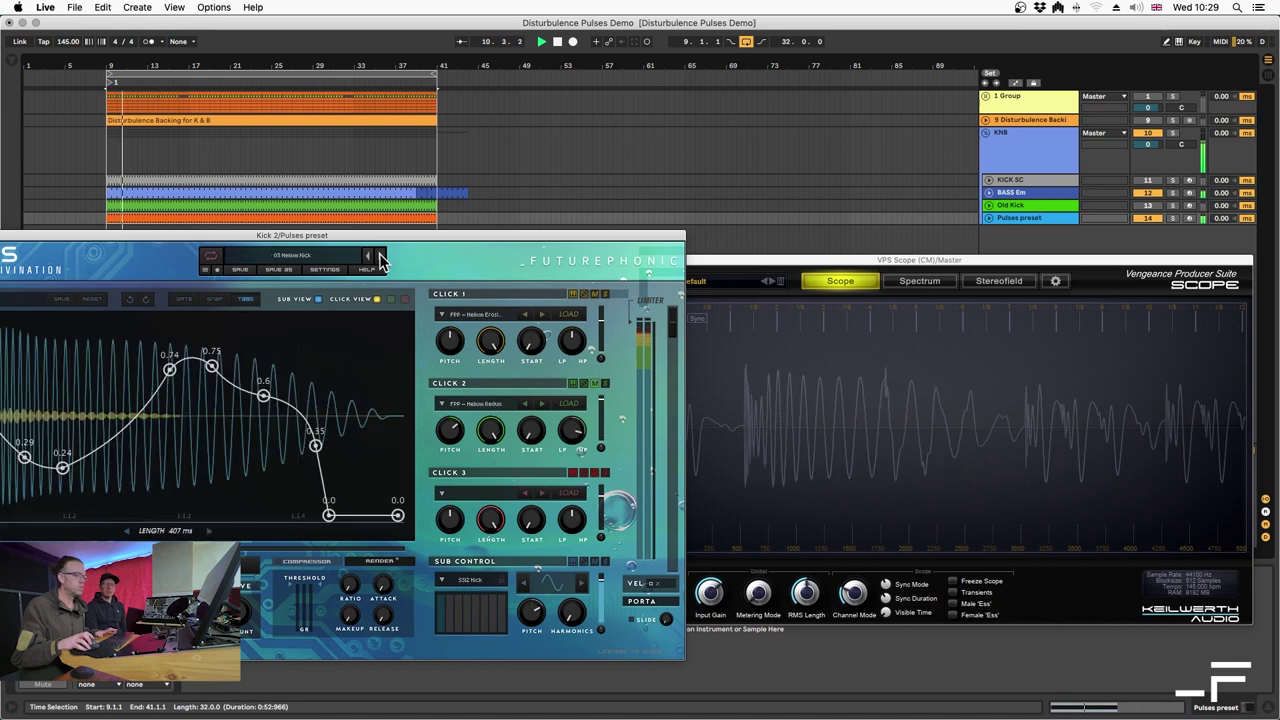
click(380, 257)
click(380, 257)
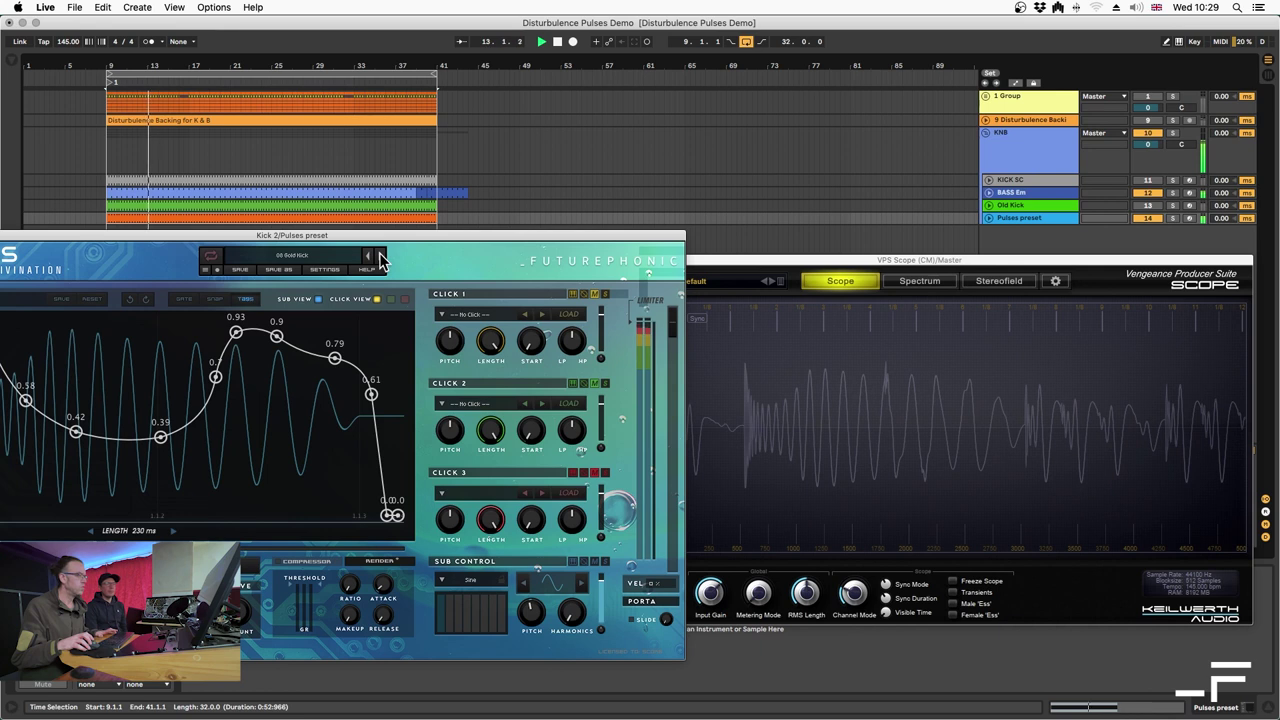
click(380, 257)
click(380, 257)
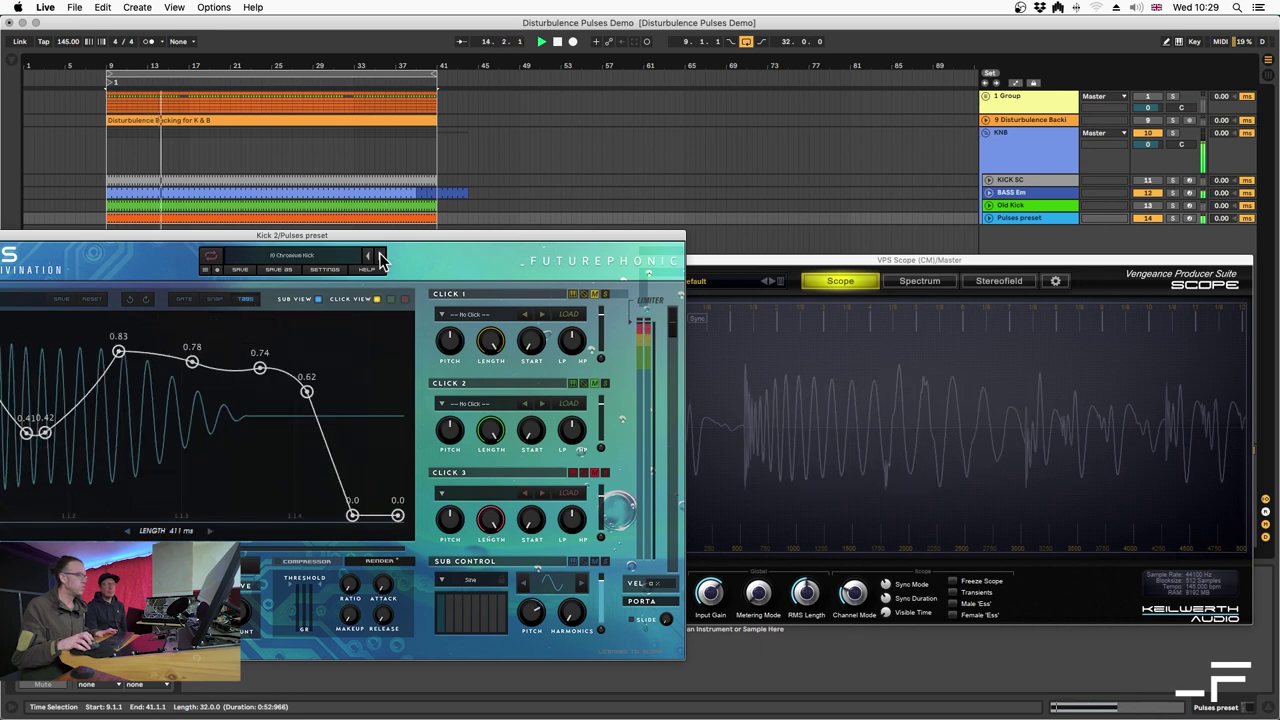
click(380, 257)
click(380, 257)
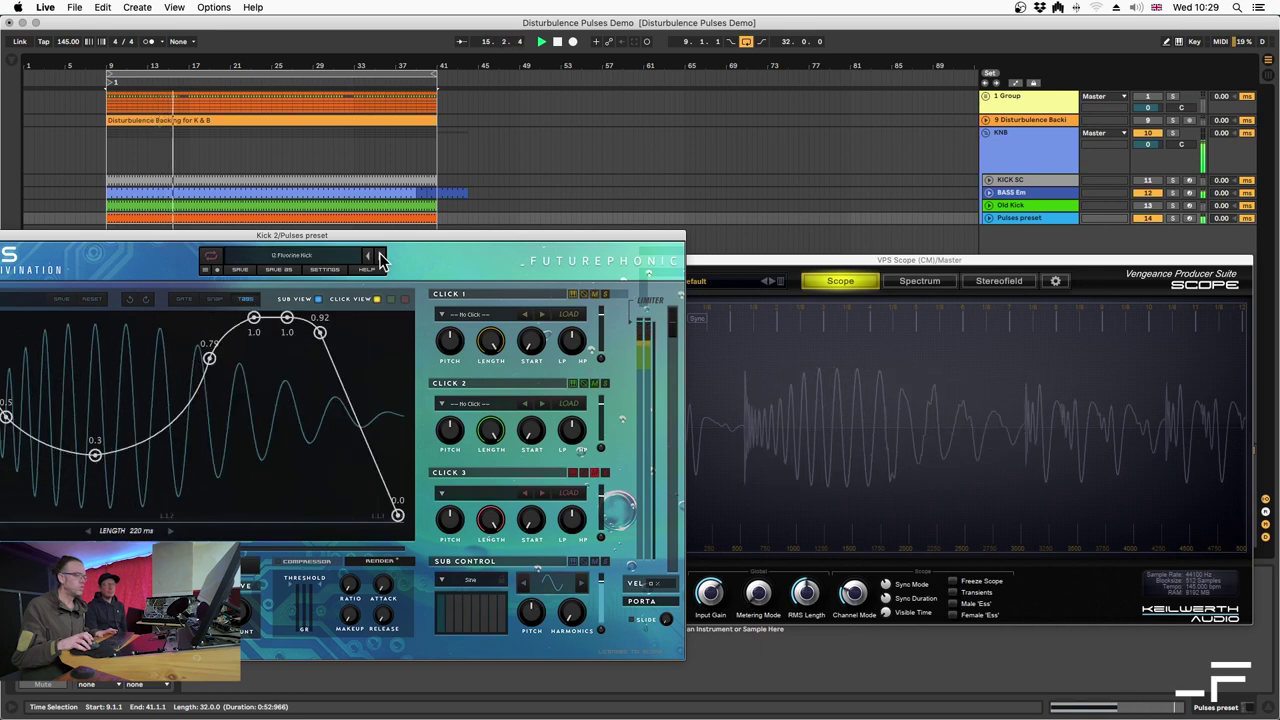
click(380, 257)
click(380, 257)
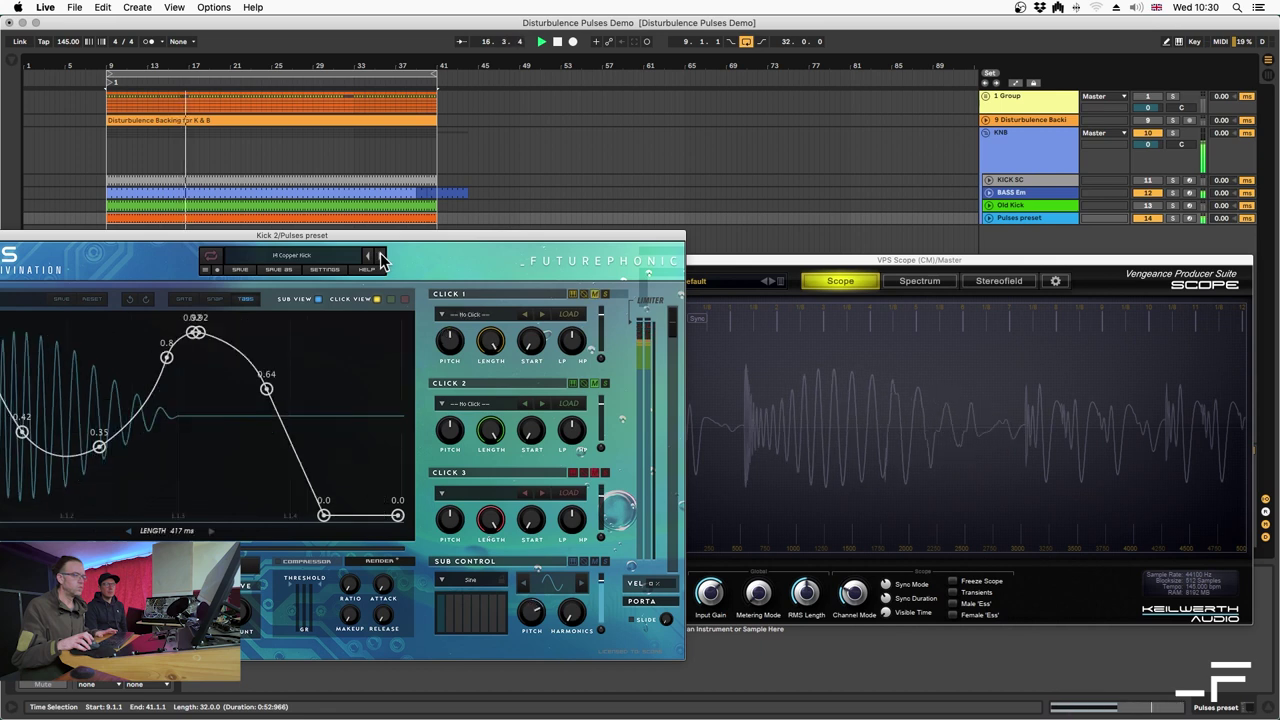
click(380, 257)
click(380, 257)
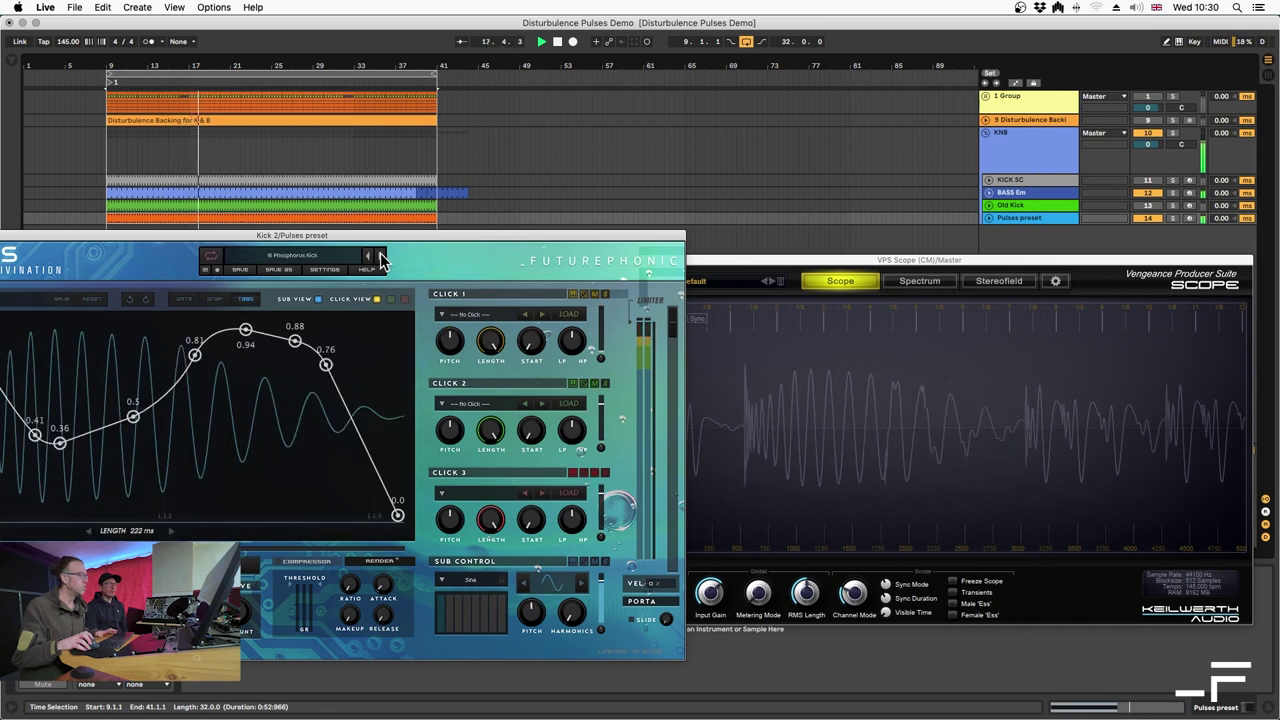
click(380, 257)
click(380, 257)
click(380, 257)
click(380, 257)
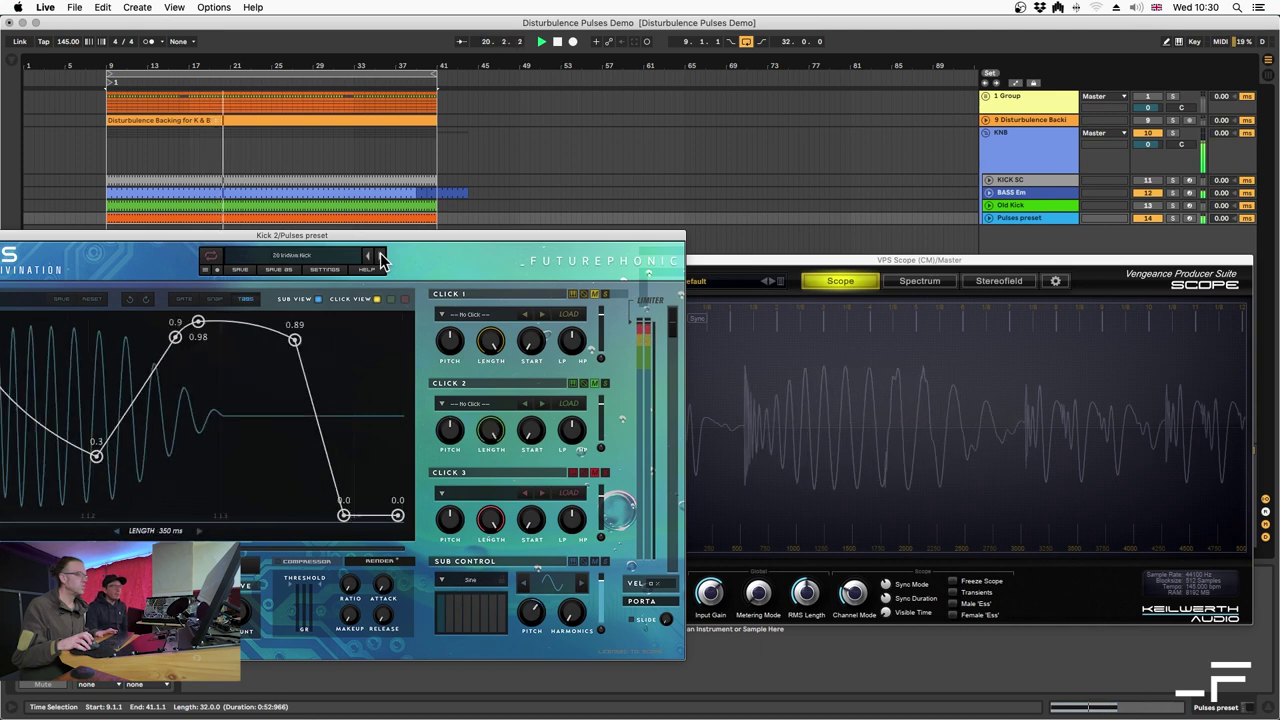
click(380, 257)
click(380, 257)
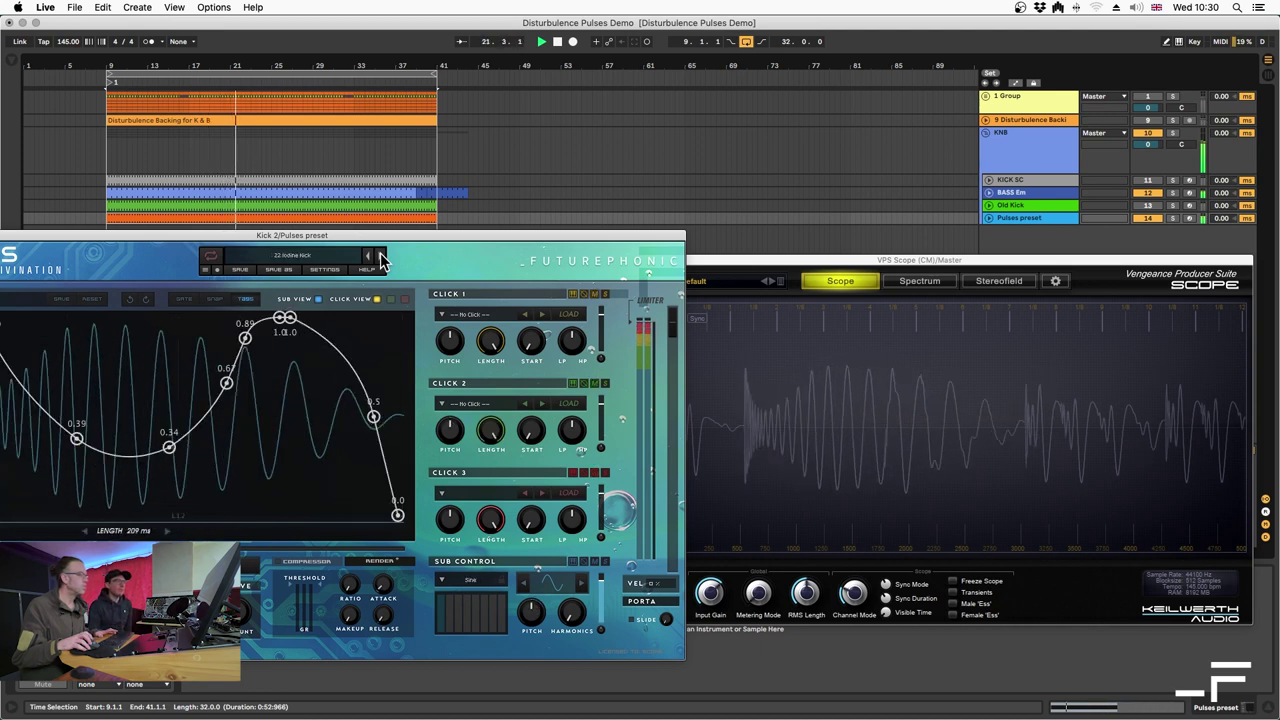
click(380, 257)
click(380, 257)
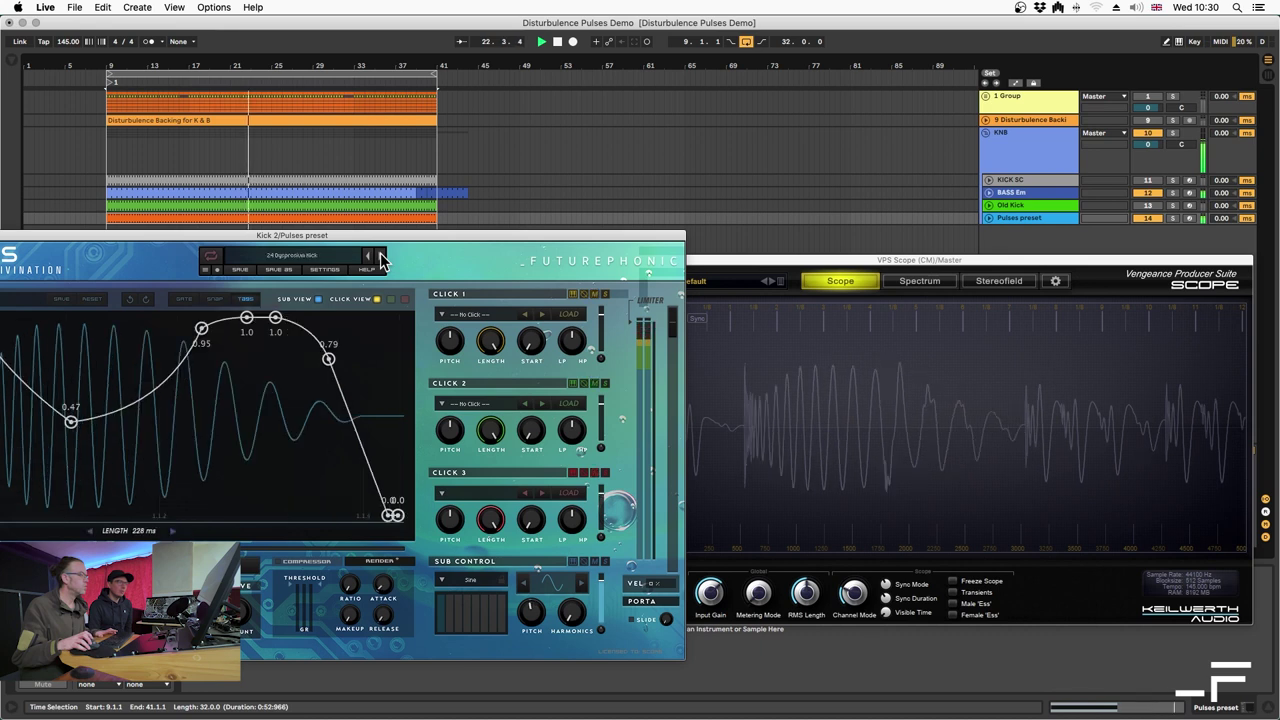
click(380, 257)
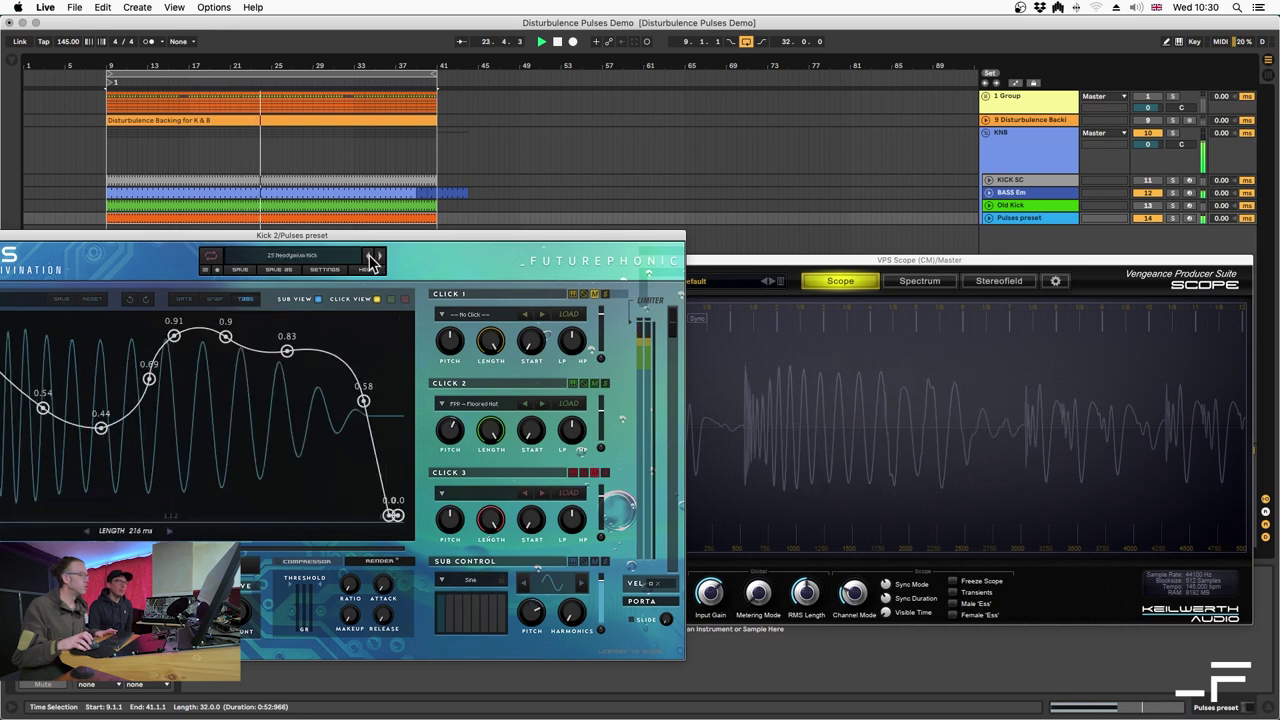
click(372, 257)
click(380, 257)
click(380, 257)
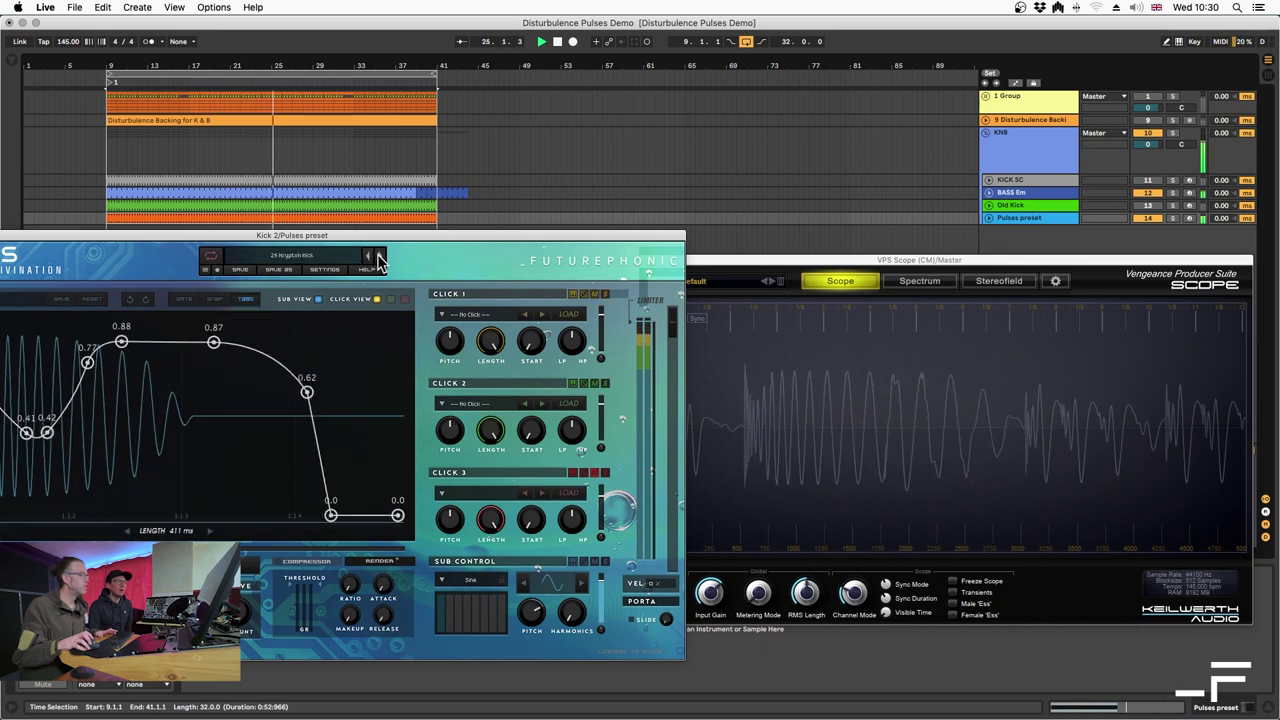
click(380, 257)
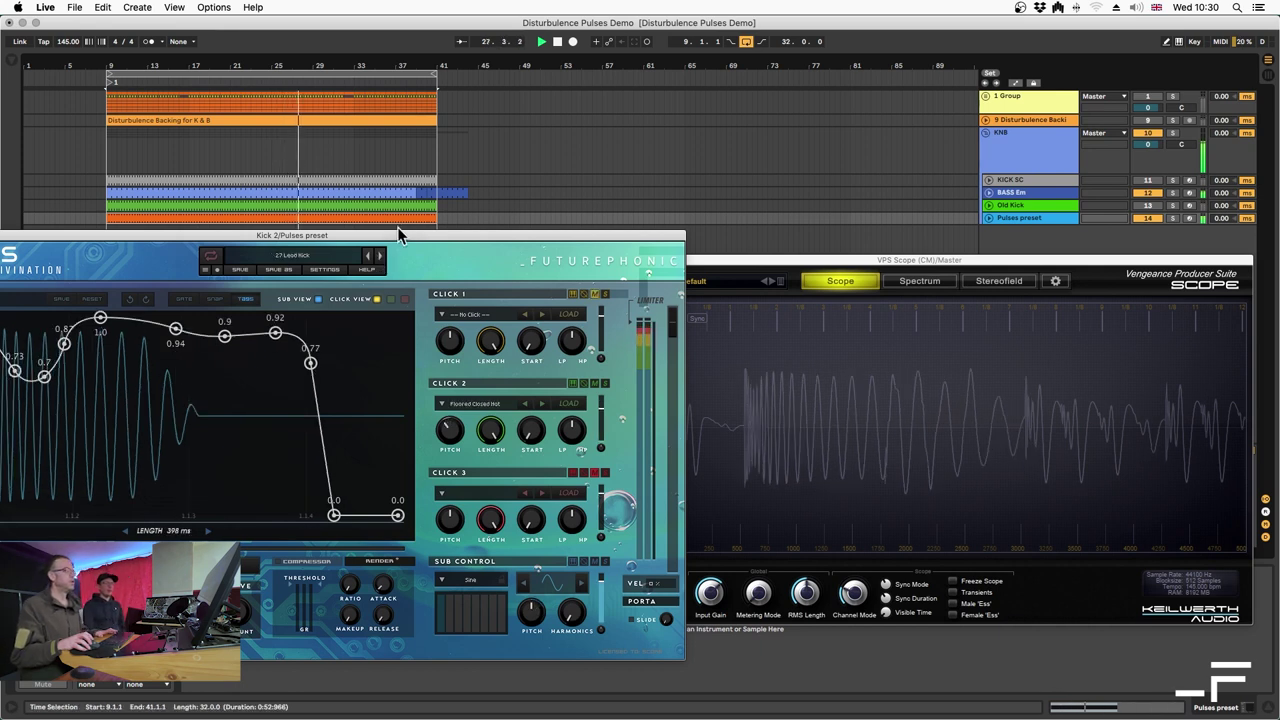
Move the Pulses window back beside VPS Scope and start playback
drag(395, 237, 603, 286)
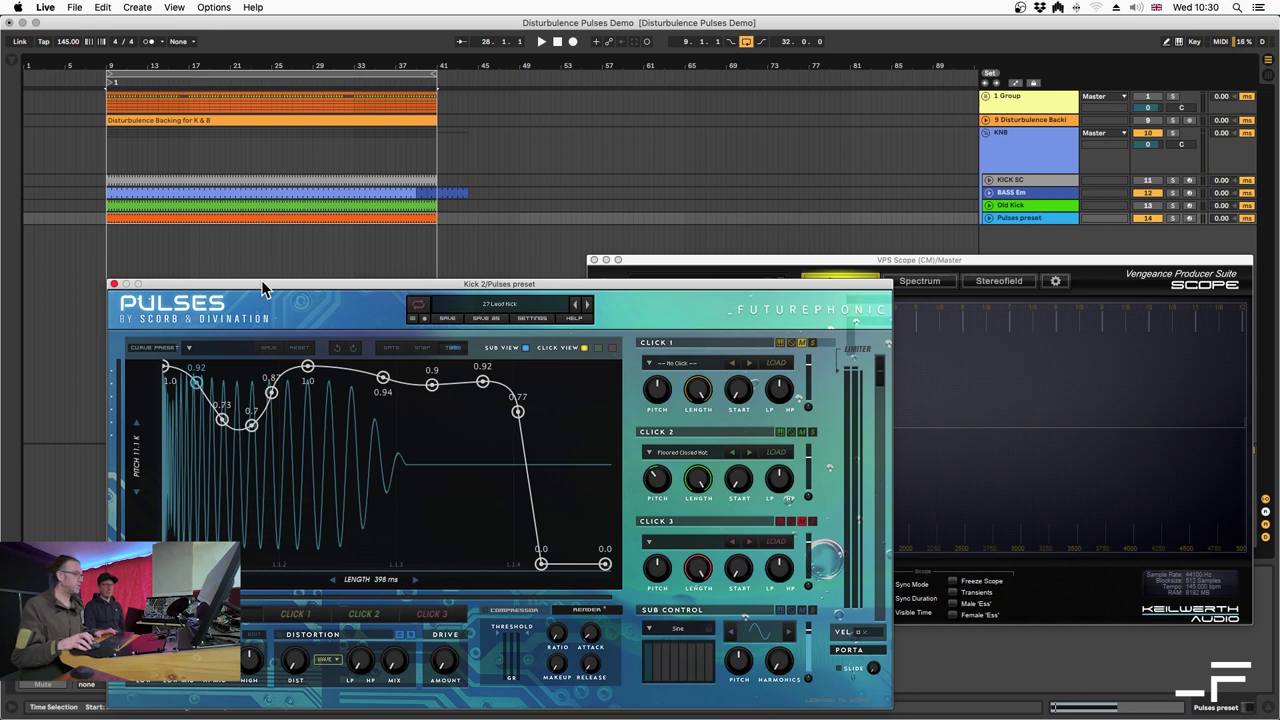
drag(263, 290, 227, 254)
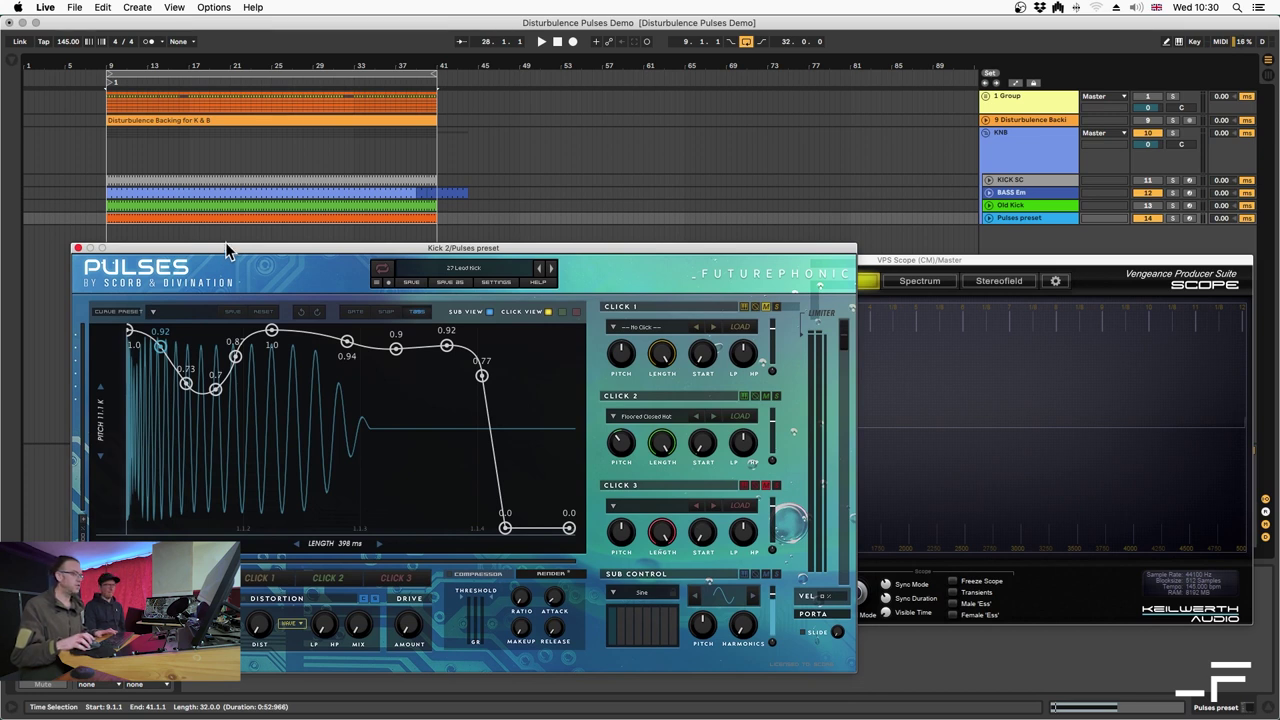
key(space)
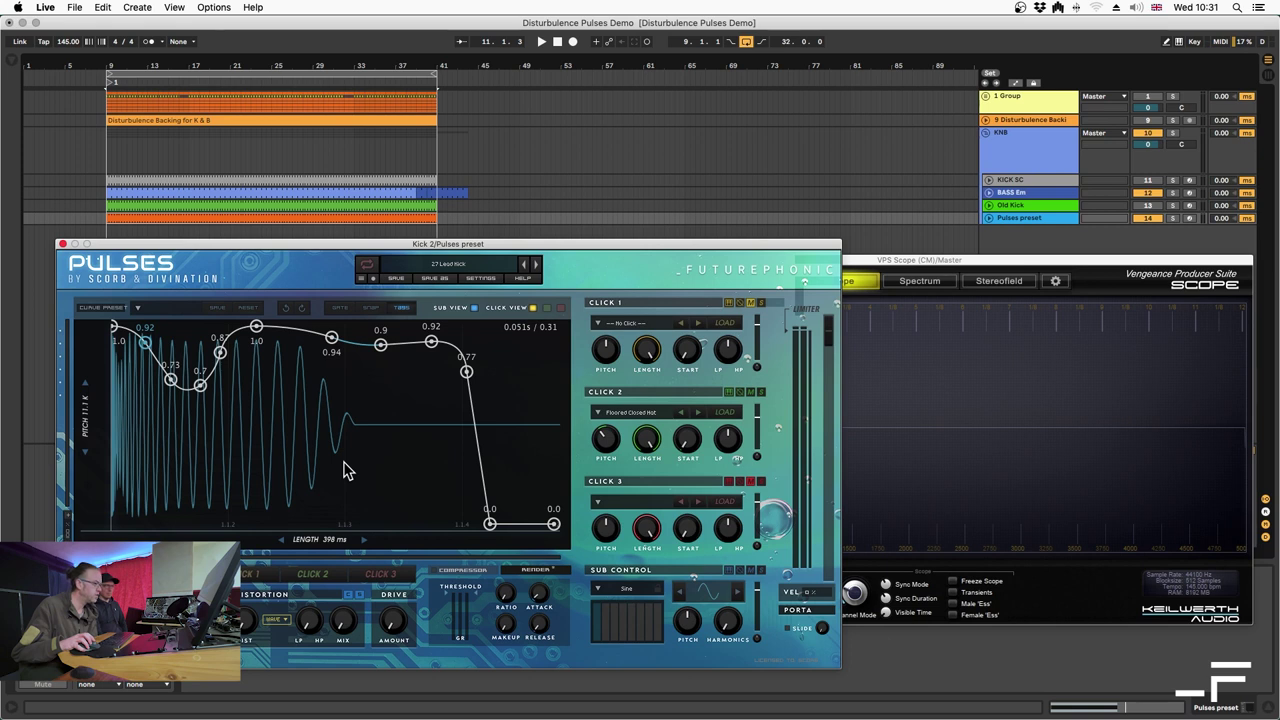
Pull the amp envelope's end point down to 0.0, stop playback, and raise Pulses above the analyser
drag(490, 528, 482, 541)
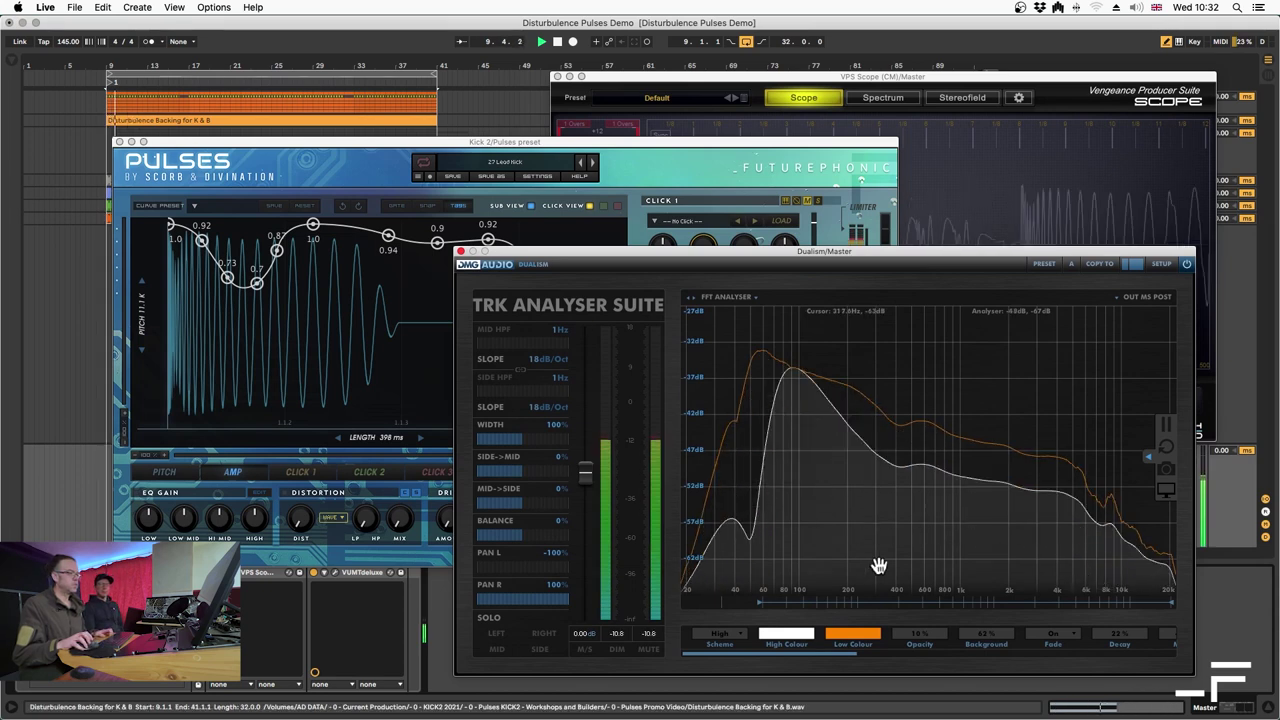
key(space)
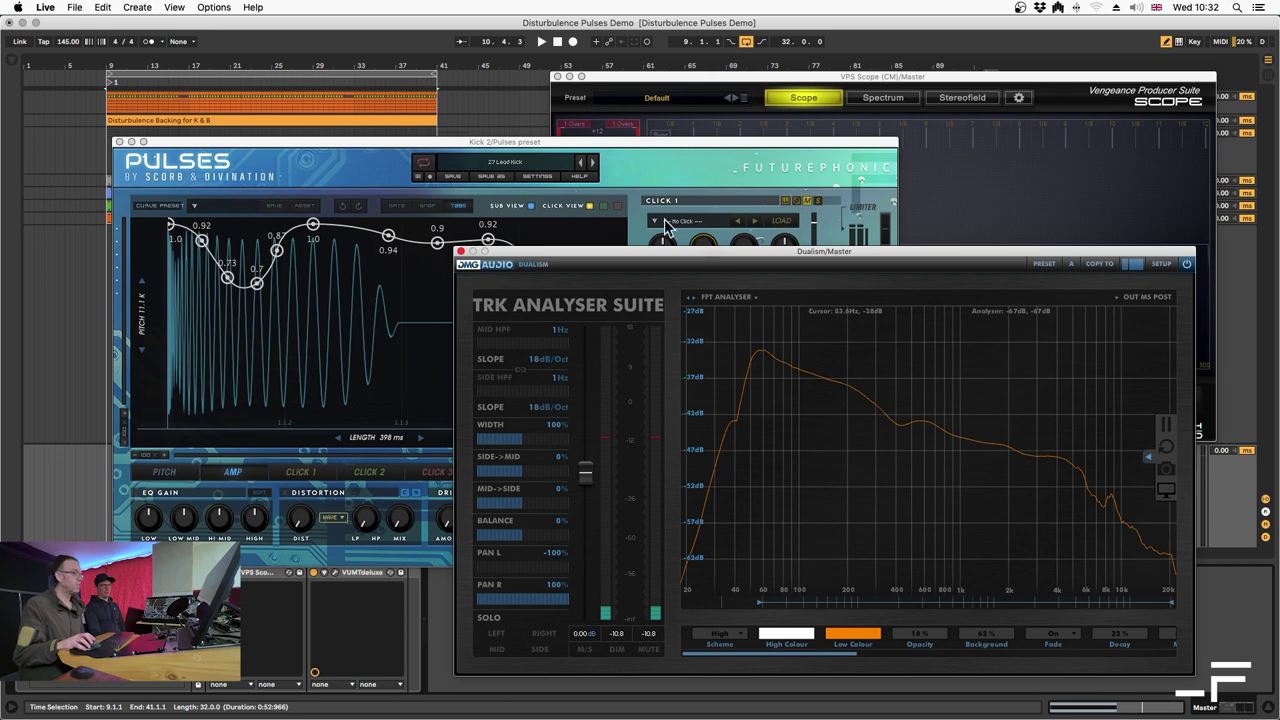
click(396, 146)
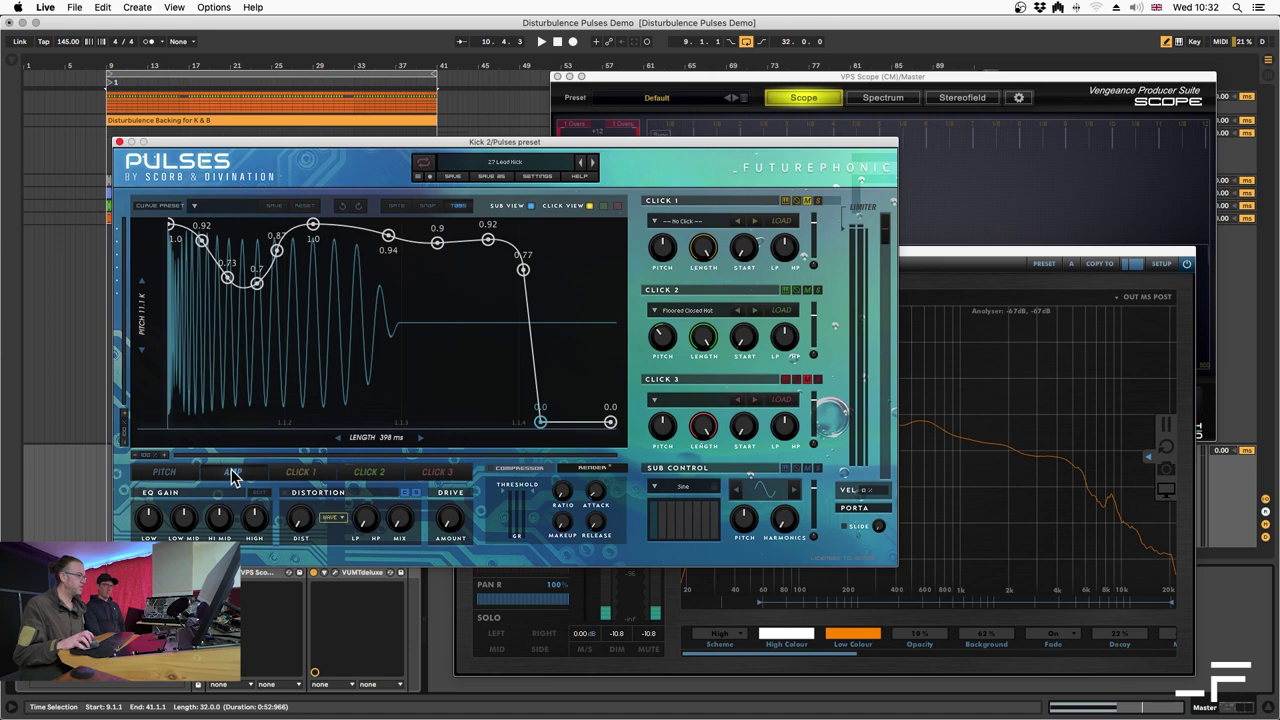
Check the pitch envelope, return to the AMP envelope, and select its 1.0 peak node
click(165, 476)
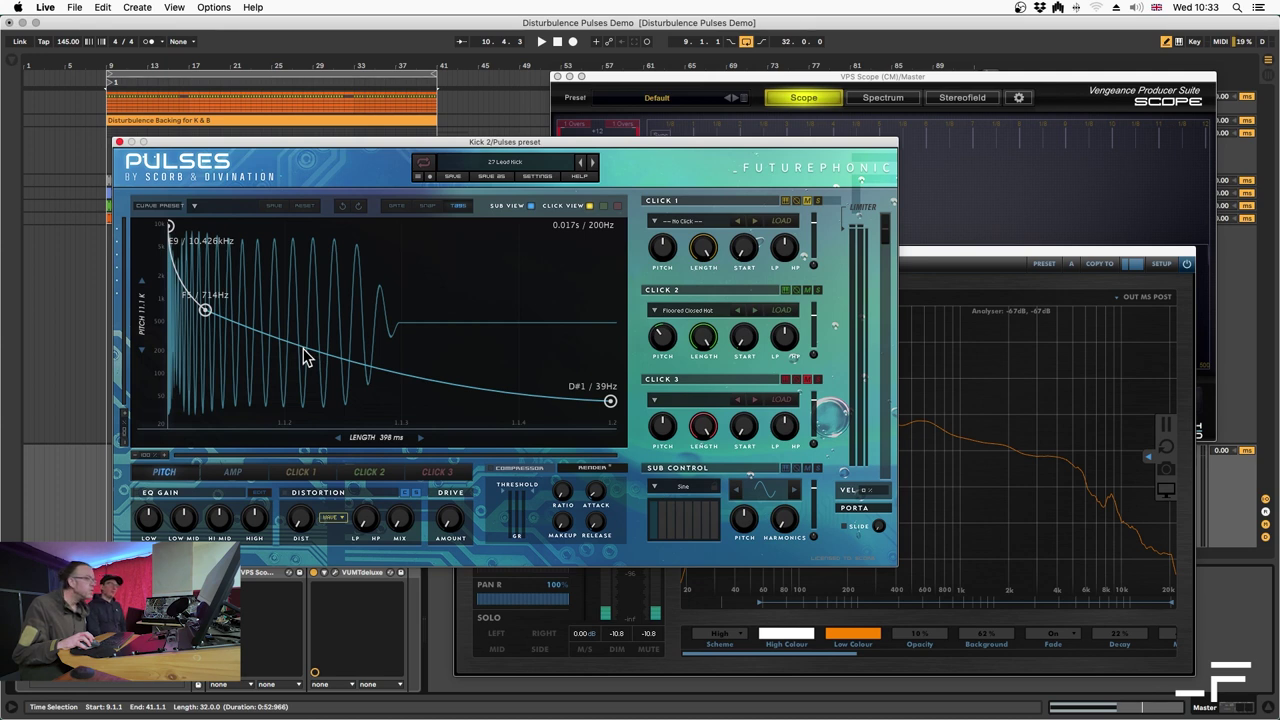
click(232, 473)
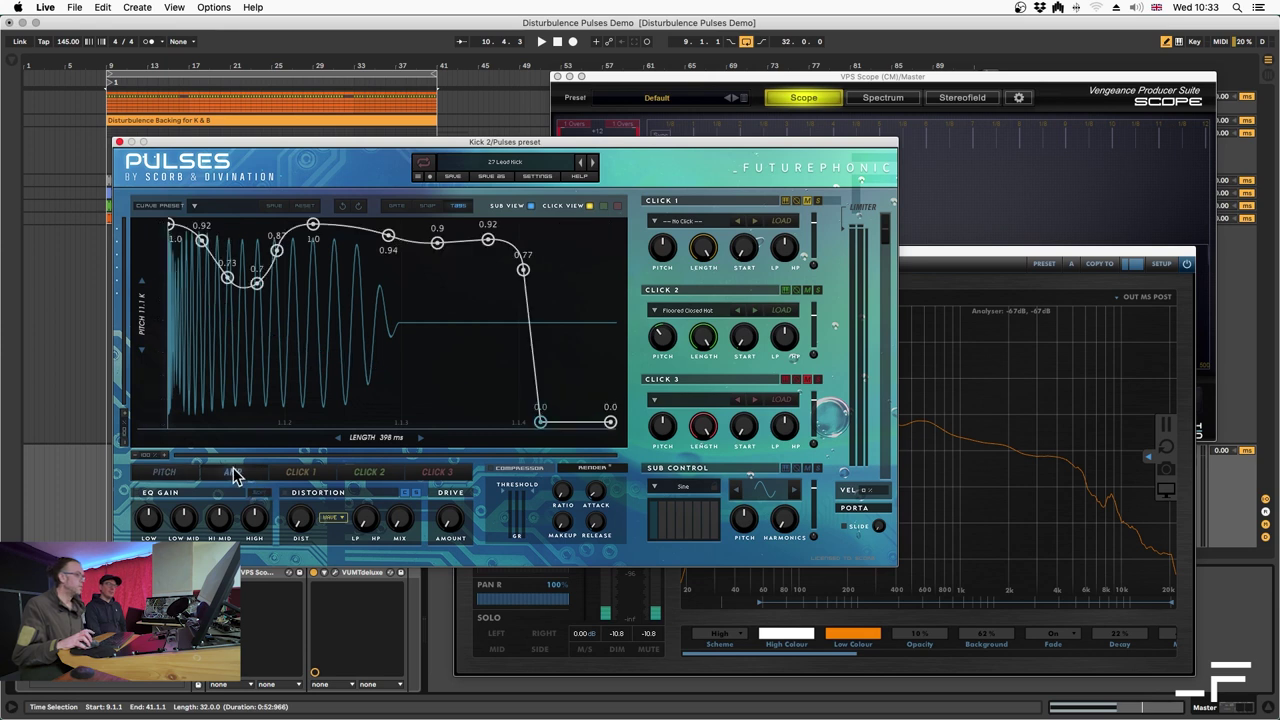
click(312, 221)
Move the 1.0 peak later, lower points to 0.81 and 0.86, delete 0.73, and dip to 0.35
drag(312, 221, 380, 223)
drag(276, 250, 267, 335)
double_click(227, 277)
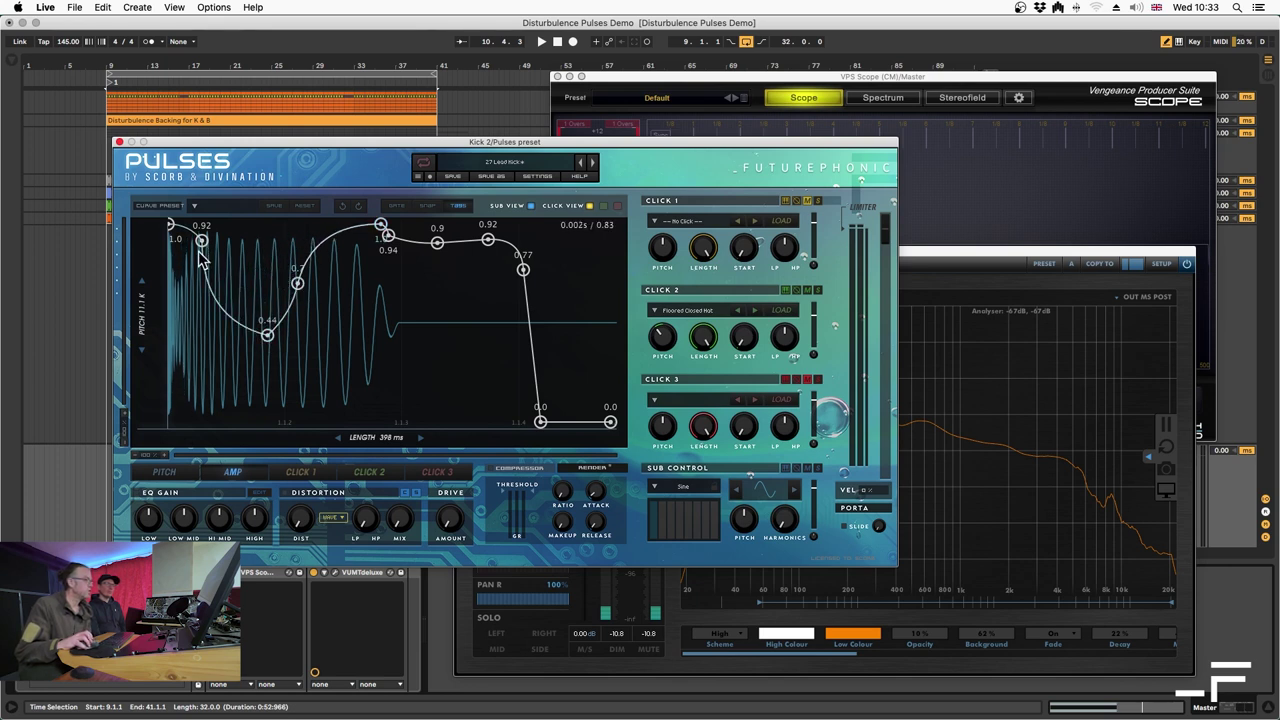
mouse_move(200, 252)
mouse_down()
mouse_move(203, 262)
mouse_move(199, 251)
mouse_up()
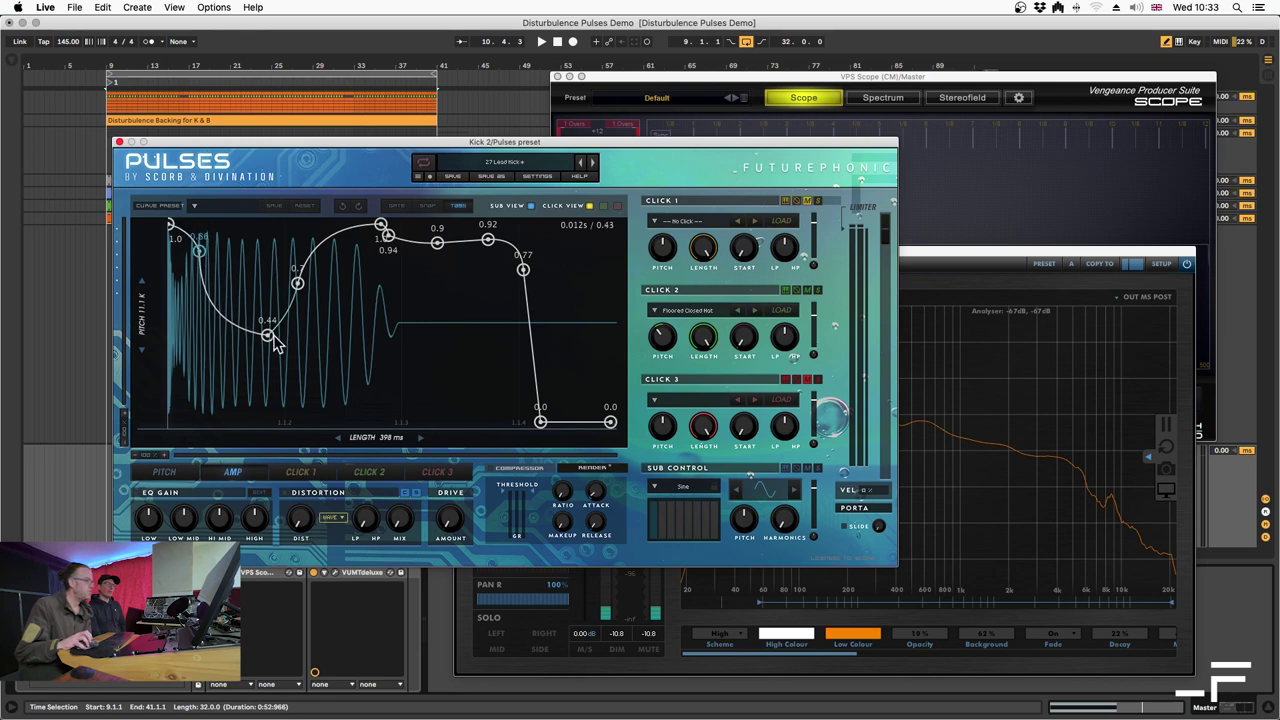
drag(272, 338, 281, 352)
Move the 0.7 point later, remove the 0.94 and 0.9 points, and bend the dip sharper
drag(298, 280, 348, 285)
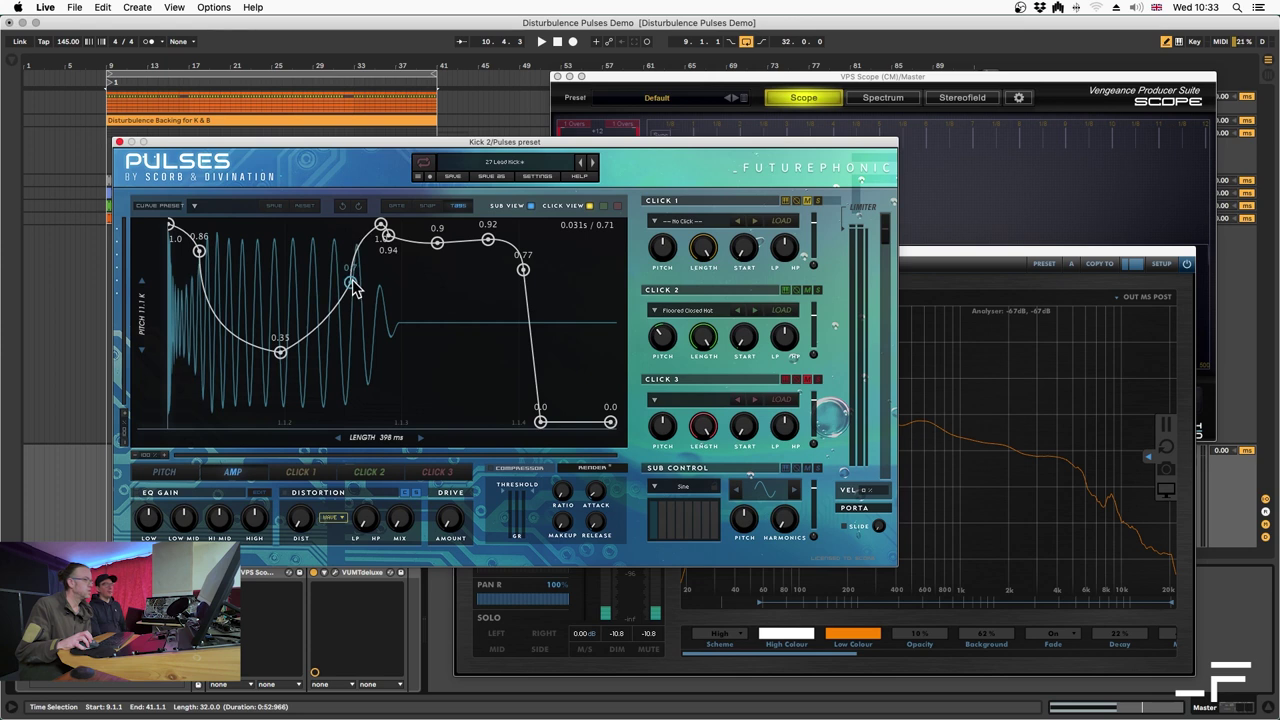
double_click(389, 236)
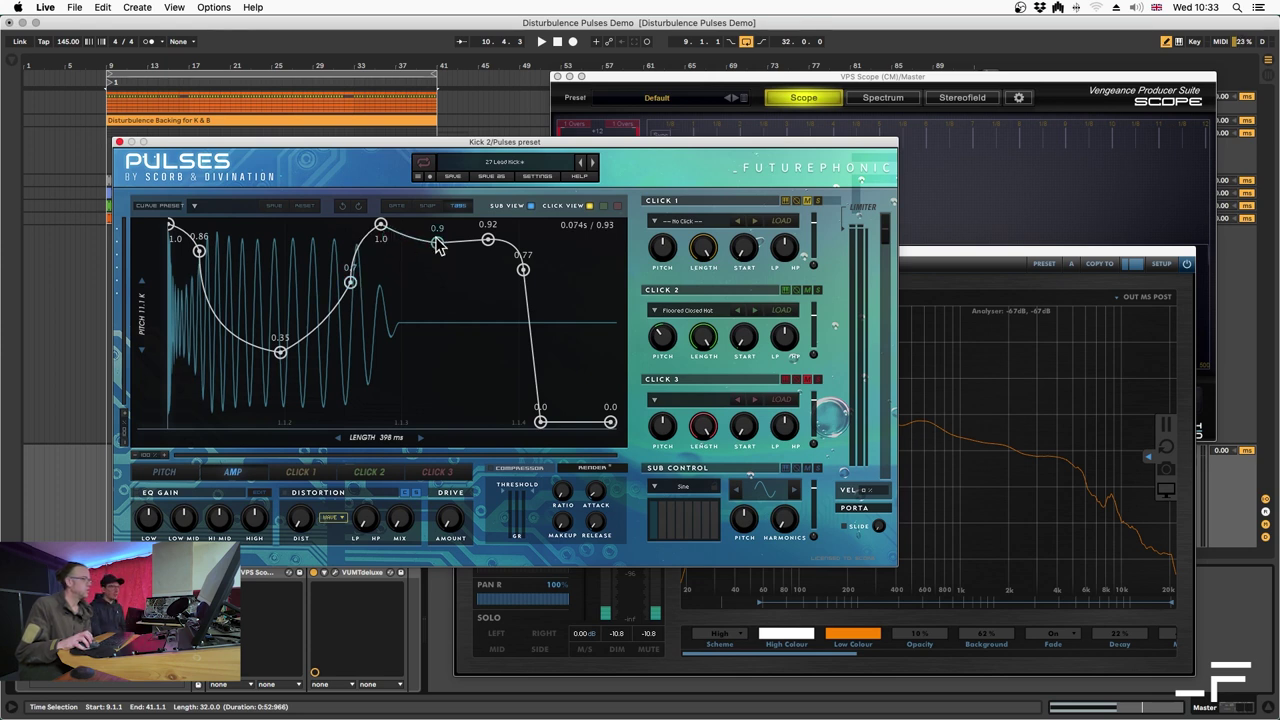
double_click(437, 246)
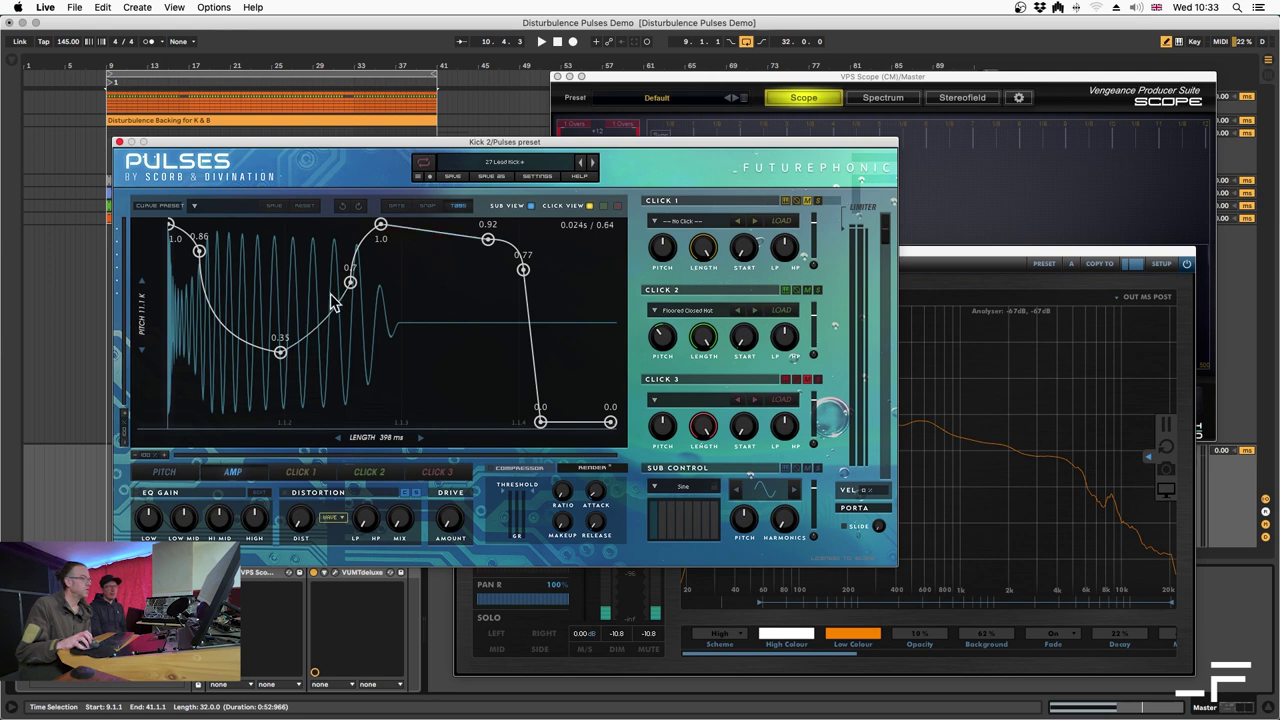
drag(320, 318, 314, 372)
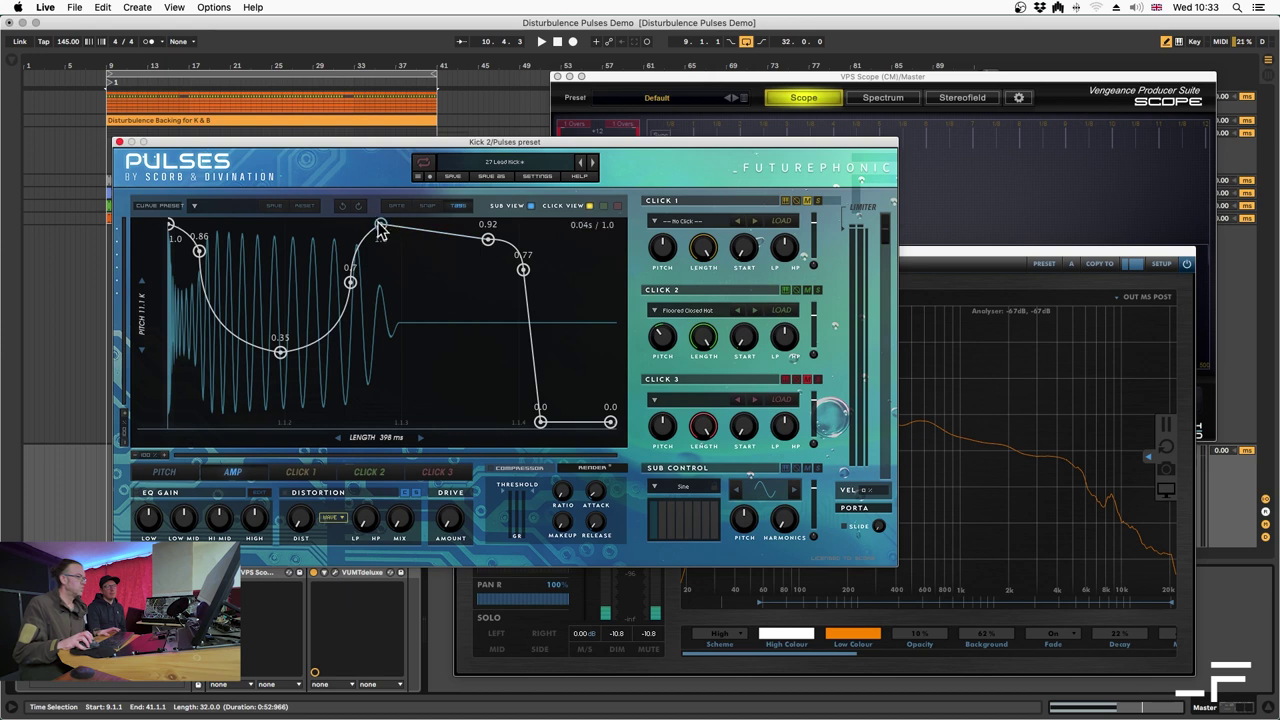
drag(380, 224, 399, 224)
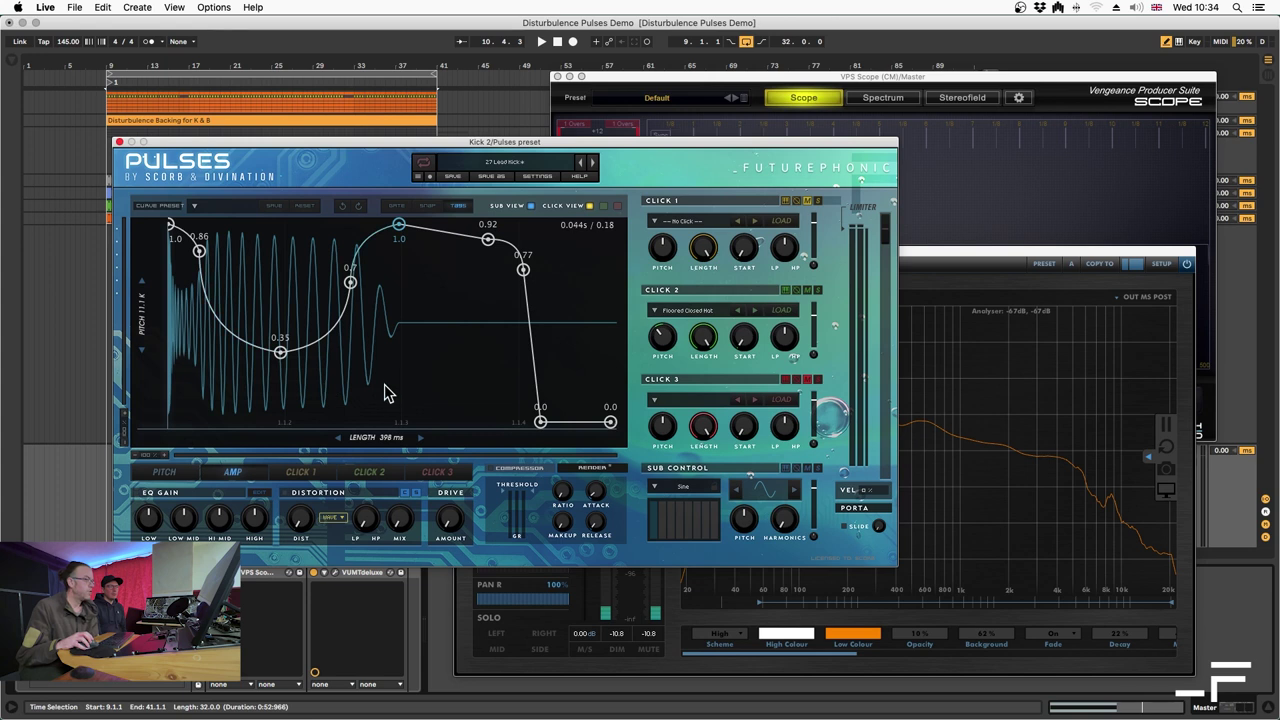
Make the amp envelope hold 1.0, then fall to 0.0 by about 0.125 s, removing the 0.77 point
drag(621, 140, 578, 220)
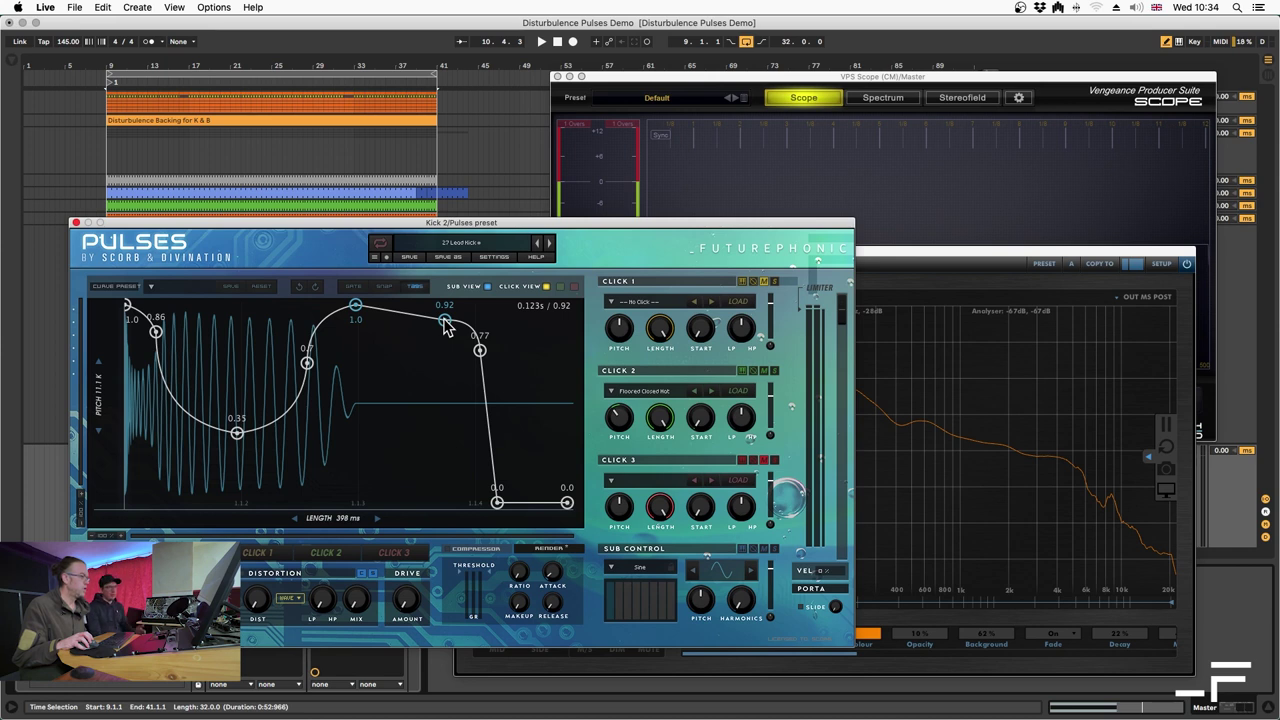
drag(445, 322, 432, 600)
double_click(480, 352)
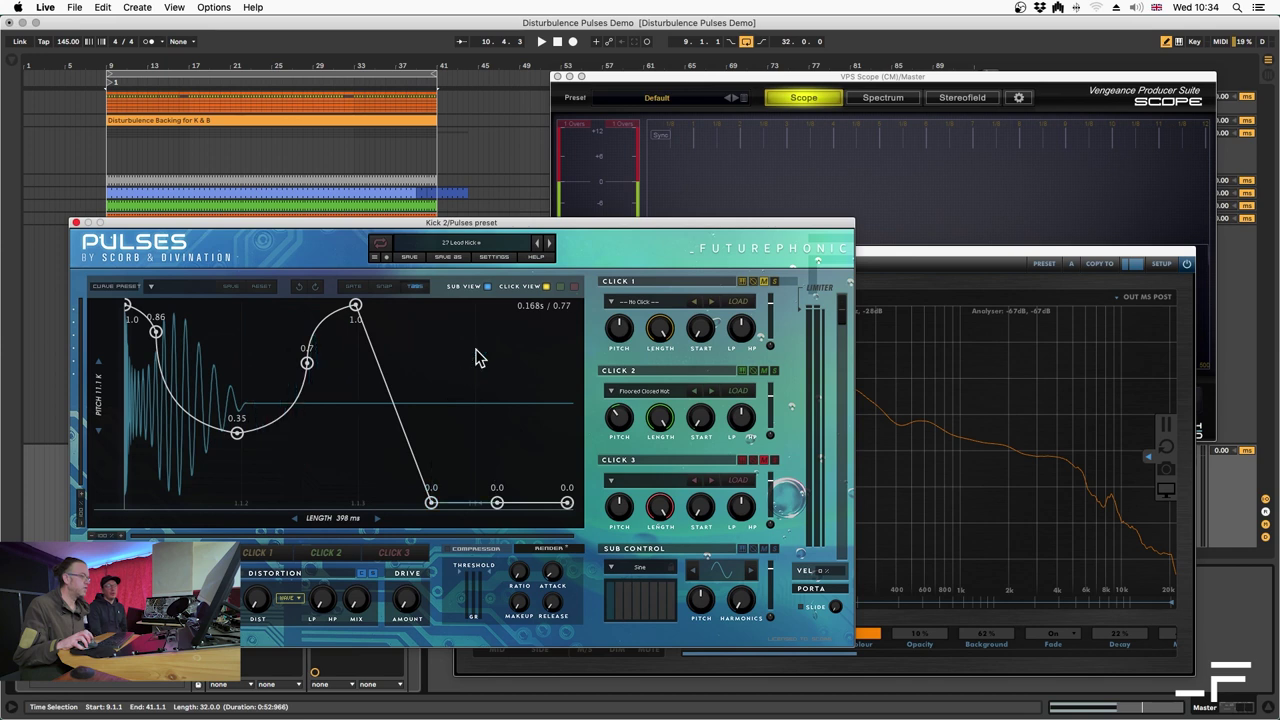
double_click(431, 502)
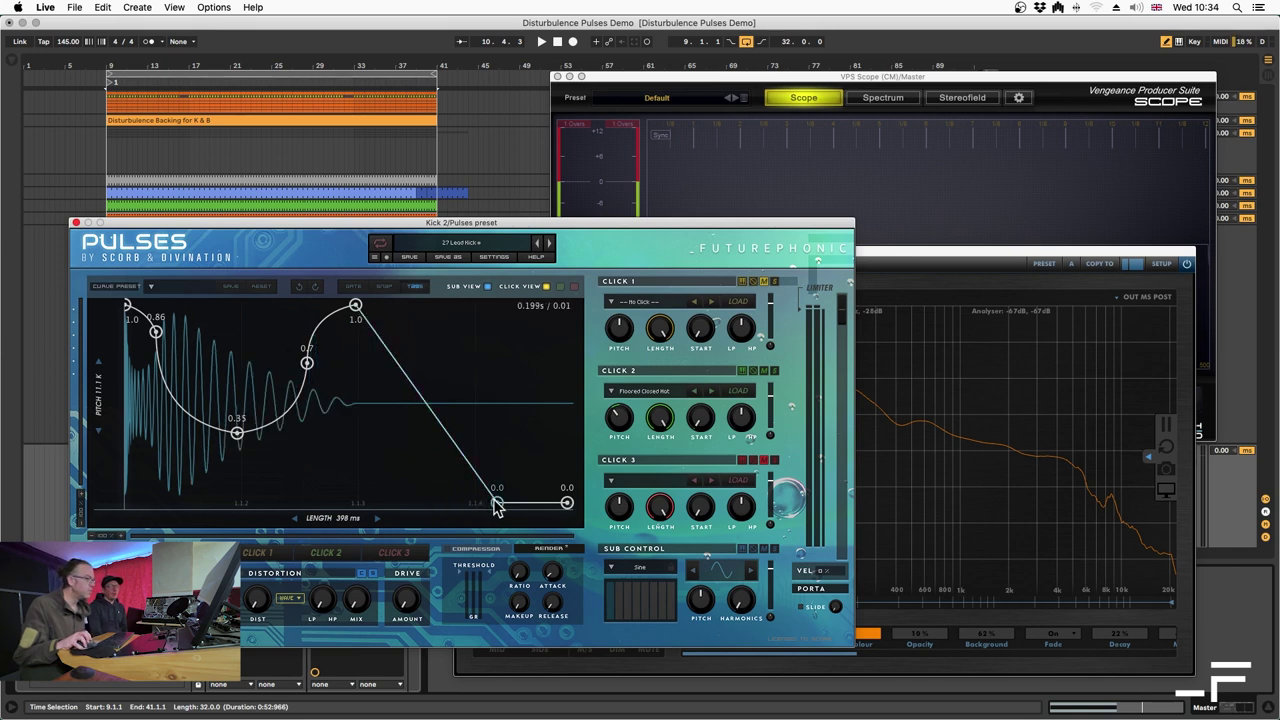
drag(497, 505, 447, 548)
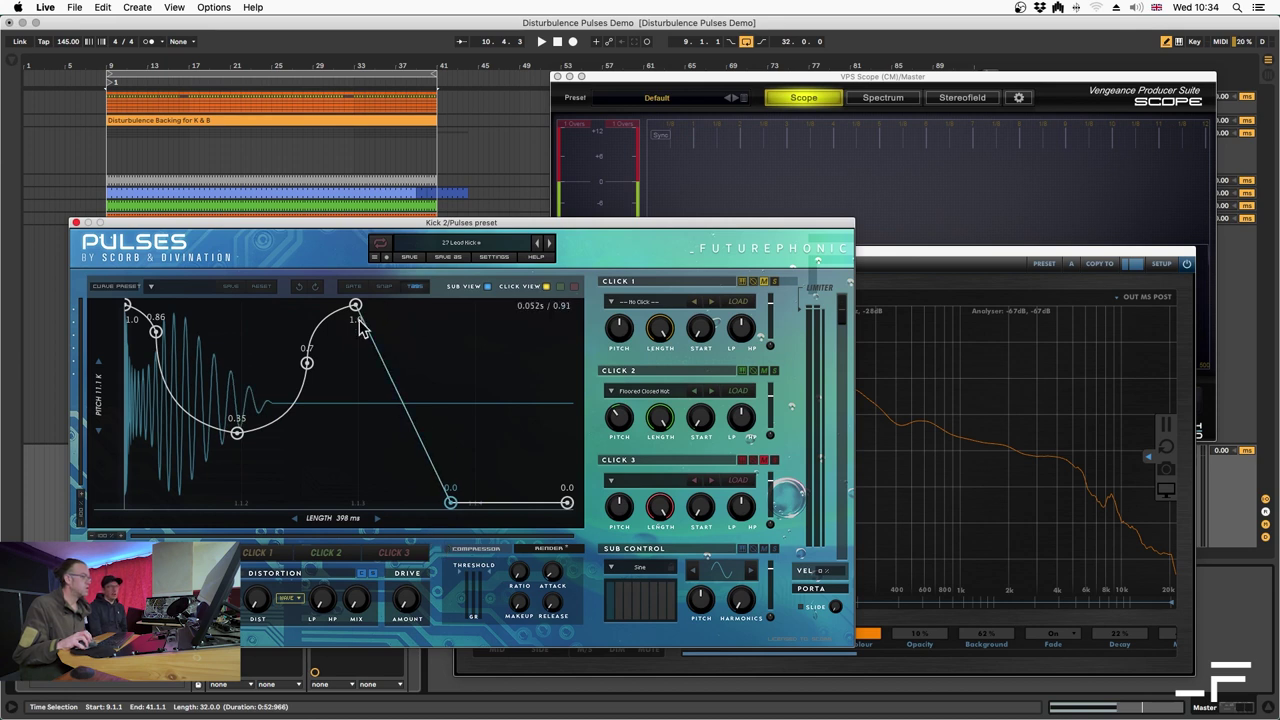
drag(362, 326, 448, 238)
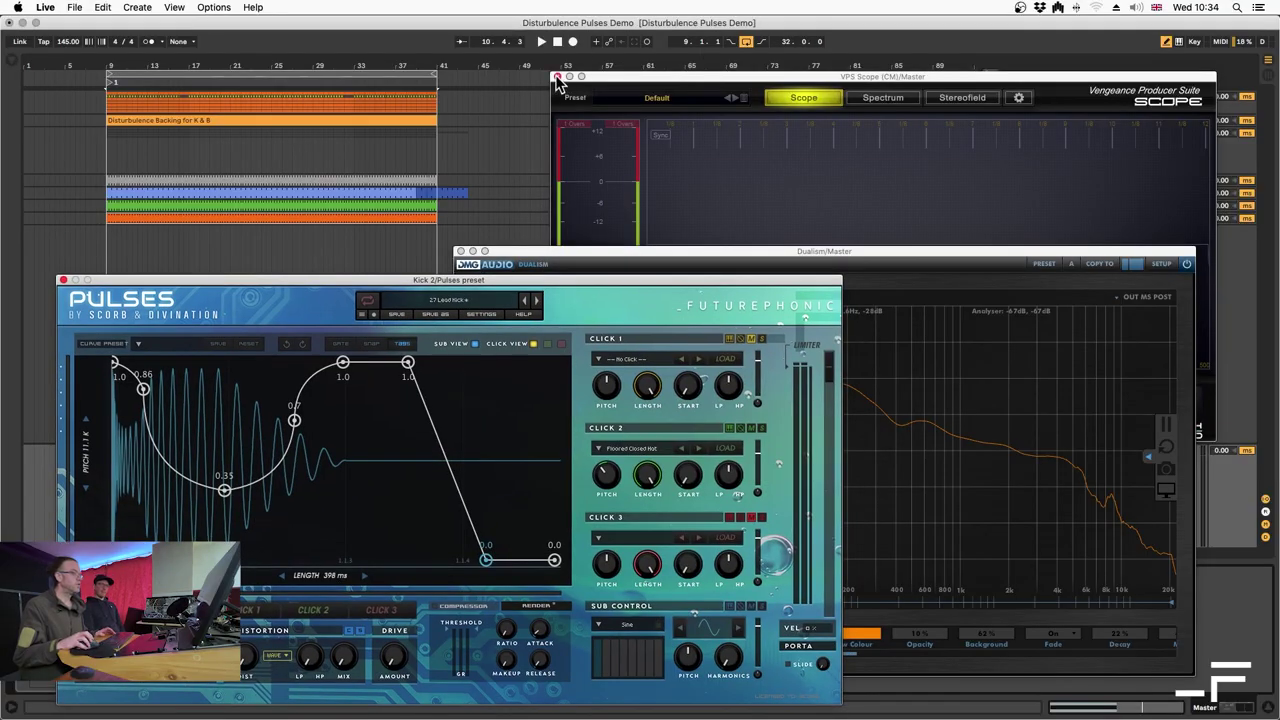
Close VPS Scope and duplicate the Pulses preset track with Cmd+D
click(557, 77)
click(1025, 219)
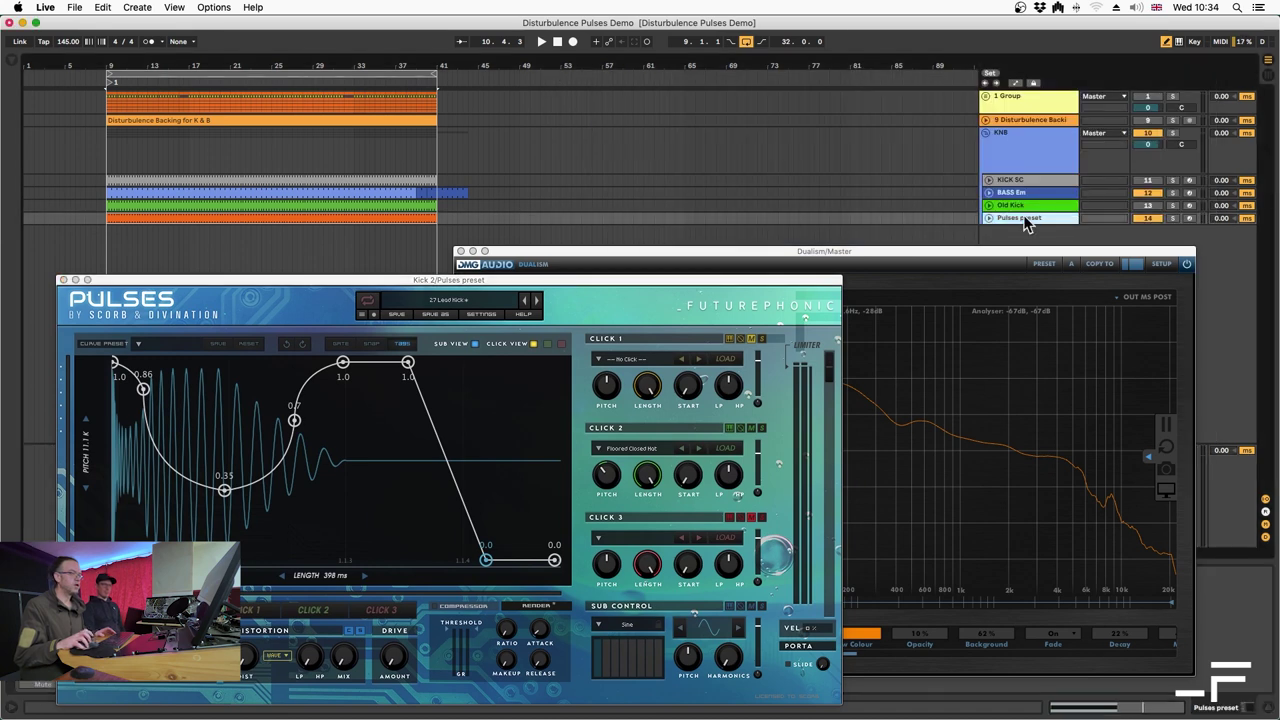
key(super+d)
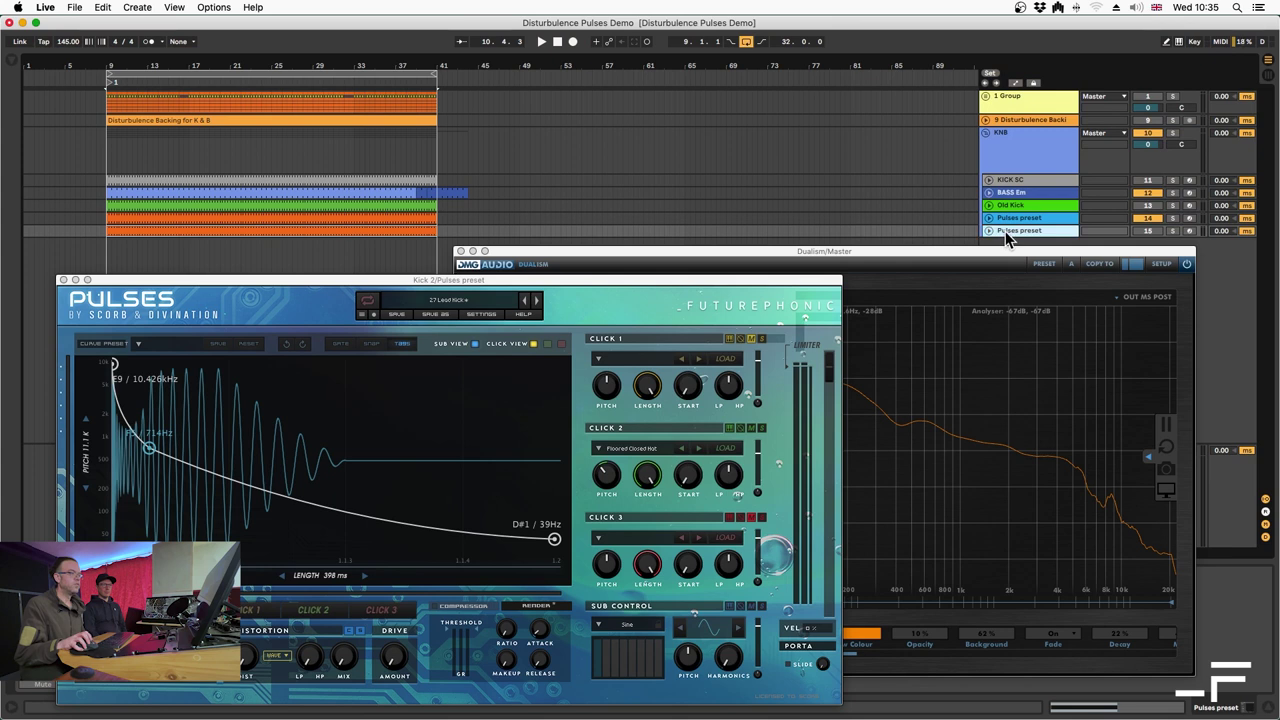
Close the plugin windows, expand track 15, select its clip, and zoom into the arrangement
click(61, 278)
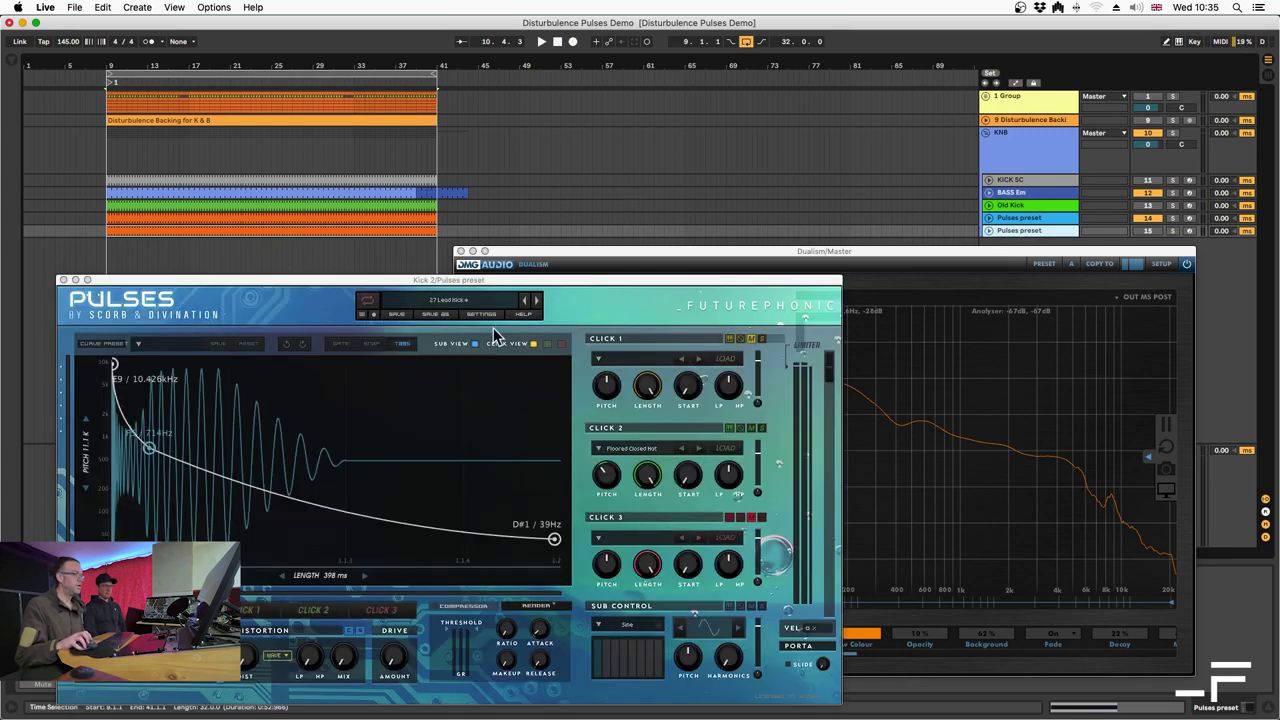
click(986, 229)
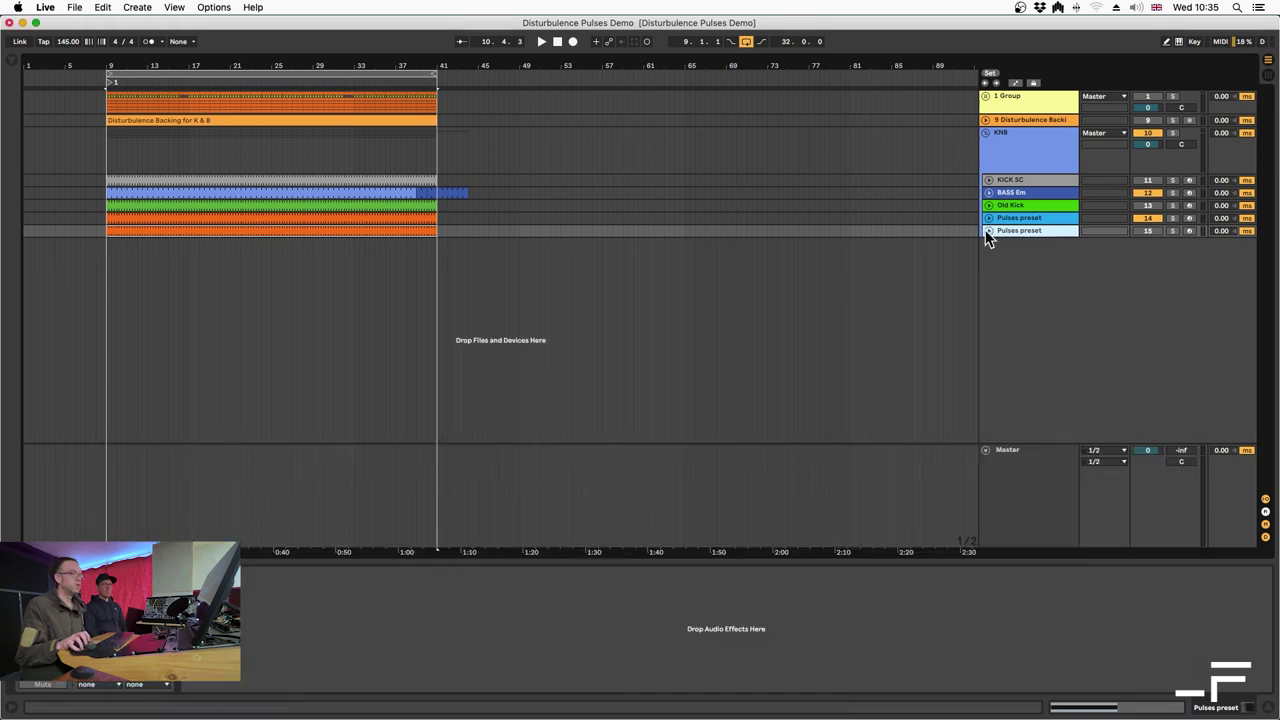
click(986, 229)
click(127, 225)
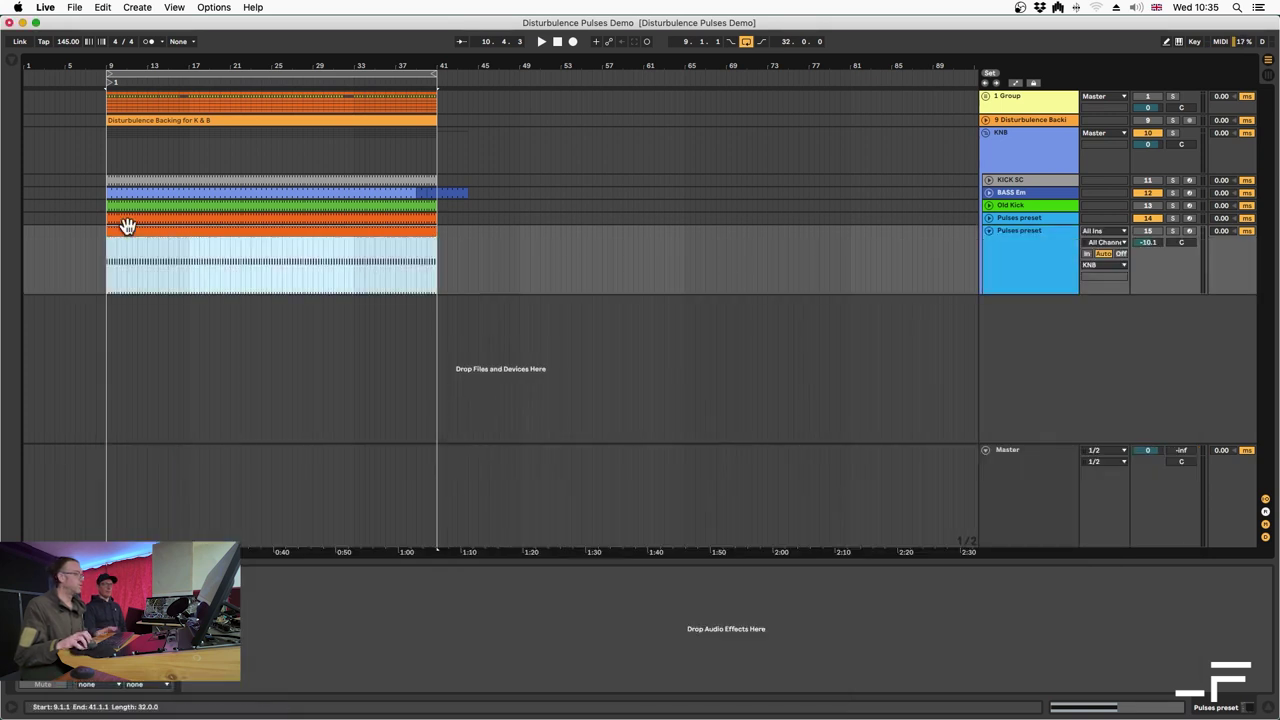
drag(222, 64, 504, 66)
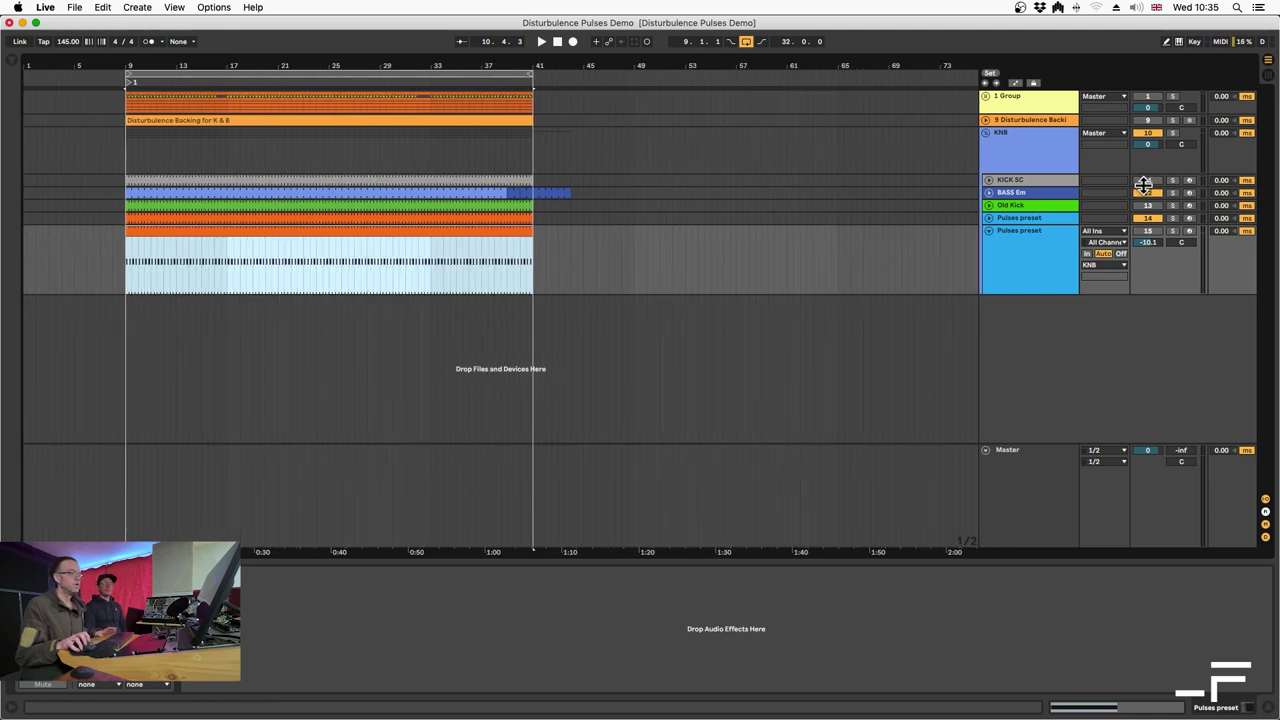
Select the Master, bring its VPS Scope window into view, and start playback
click(1043, 457)
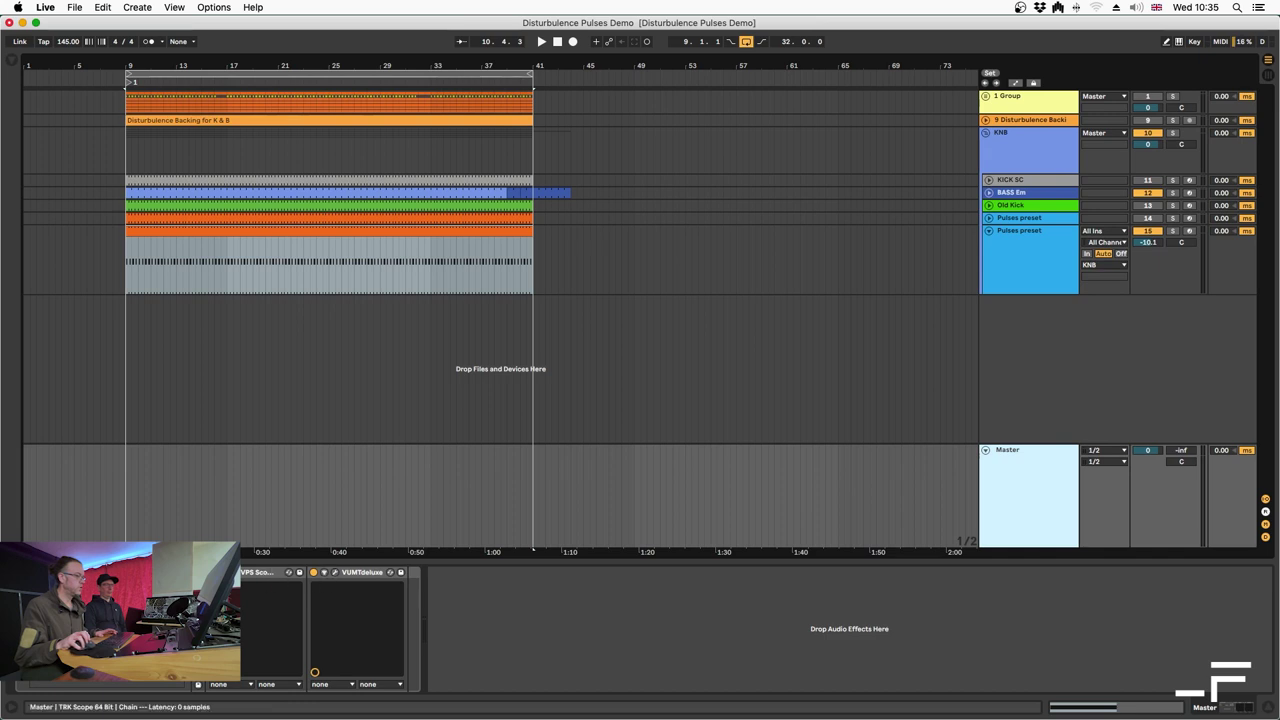
drag(888, 76, 696, 297)
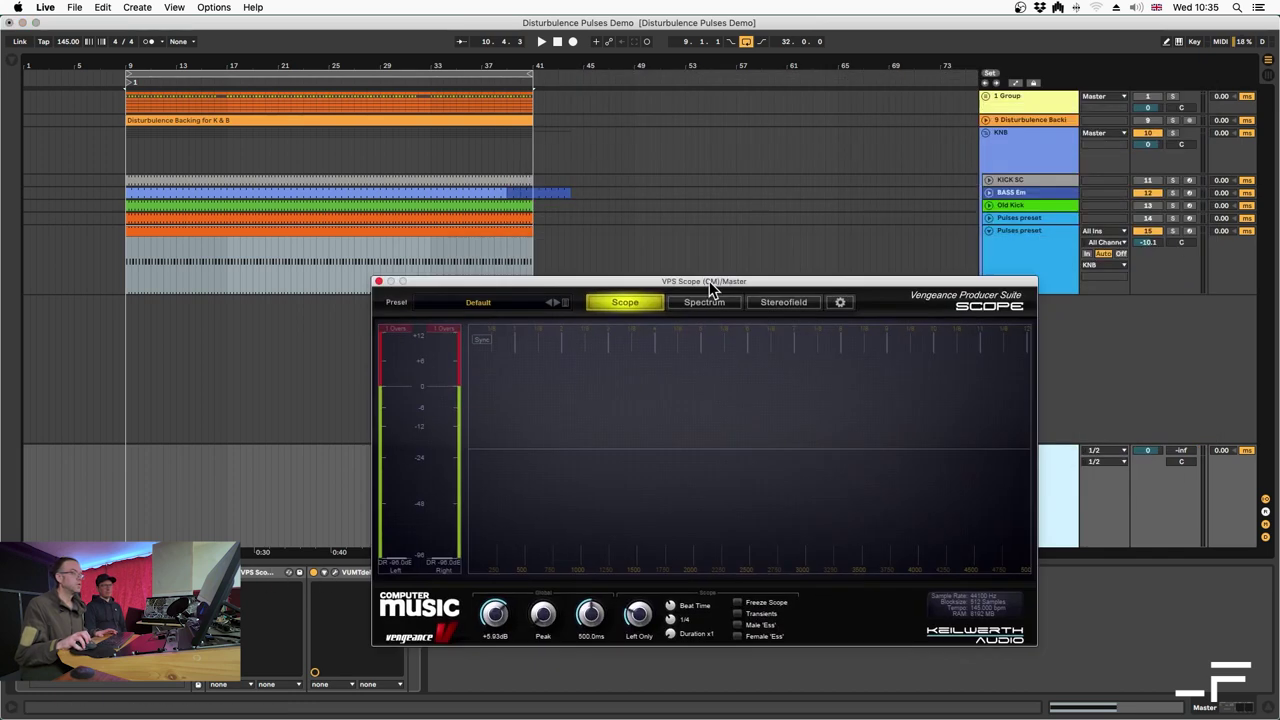
key(space)
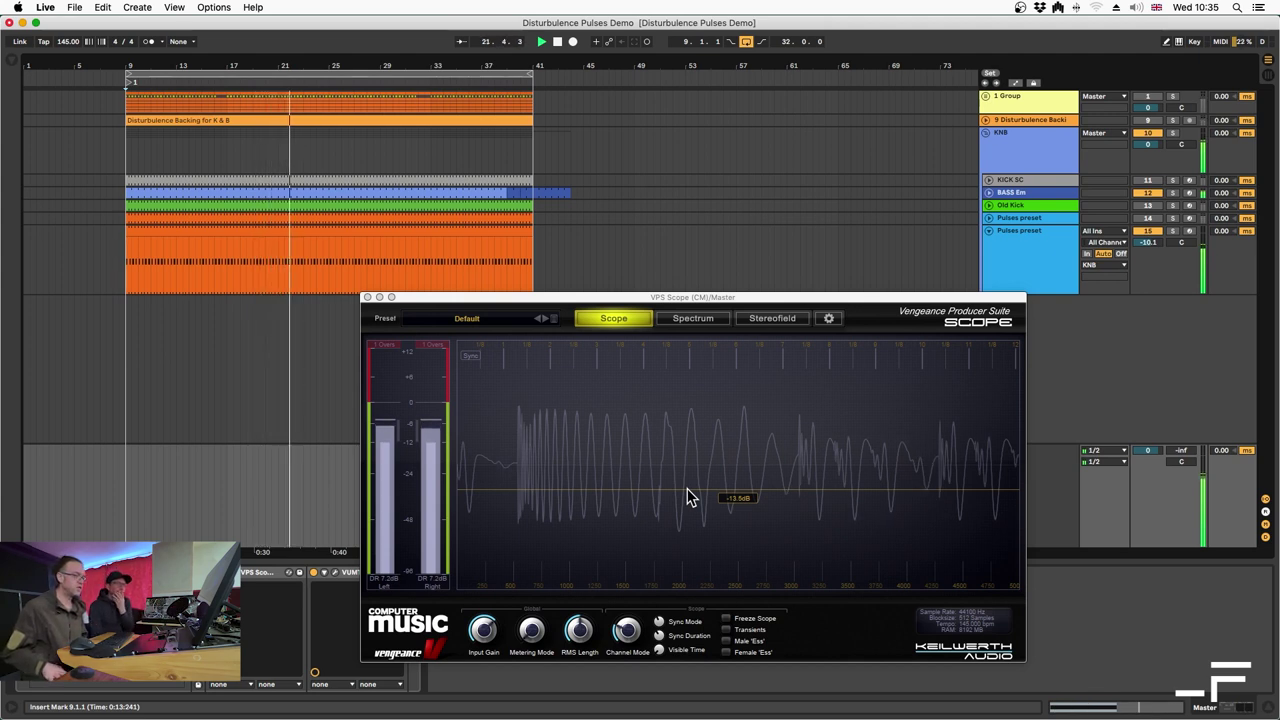
Select the Pulses preset track and open its Pulses window beside the scope
click(945, 250)
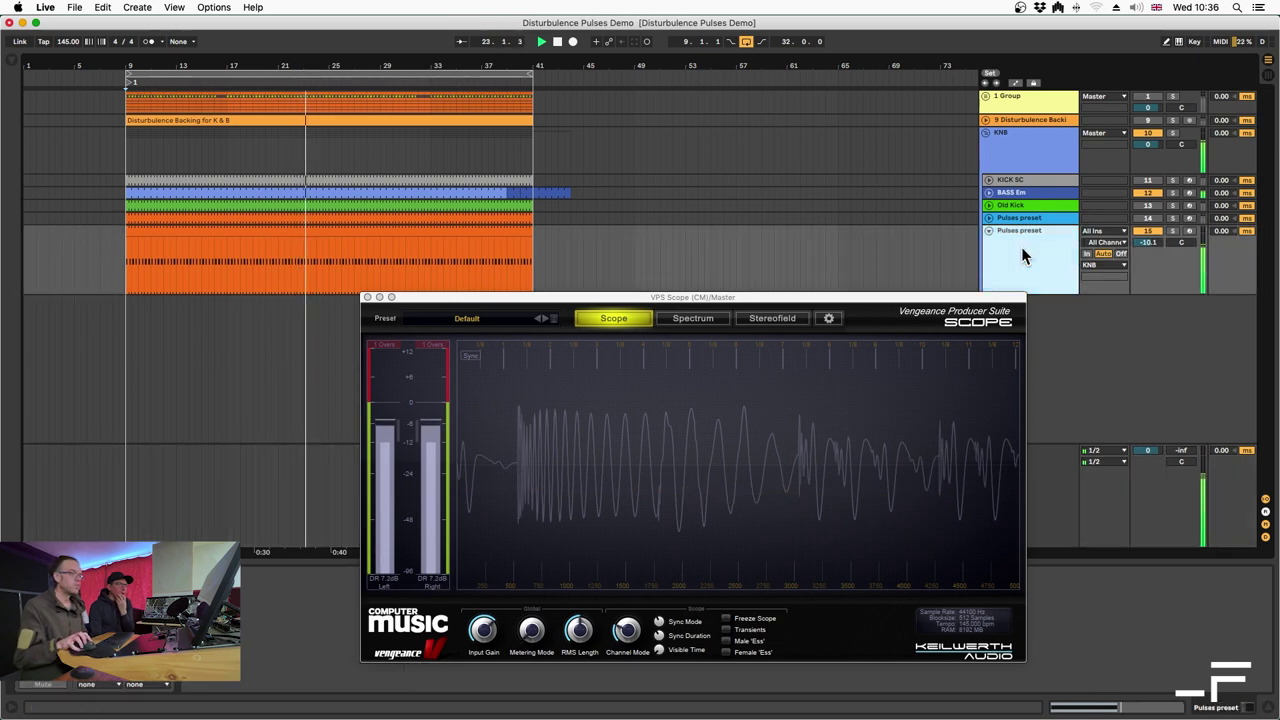
drag(860, 300, 826, 274)
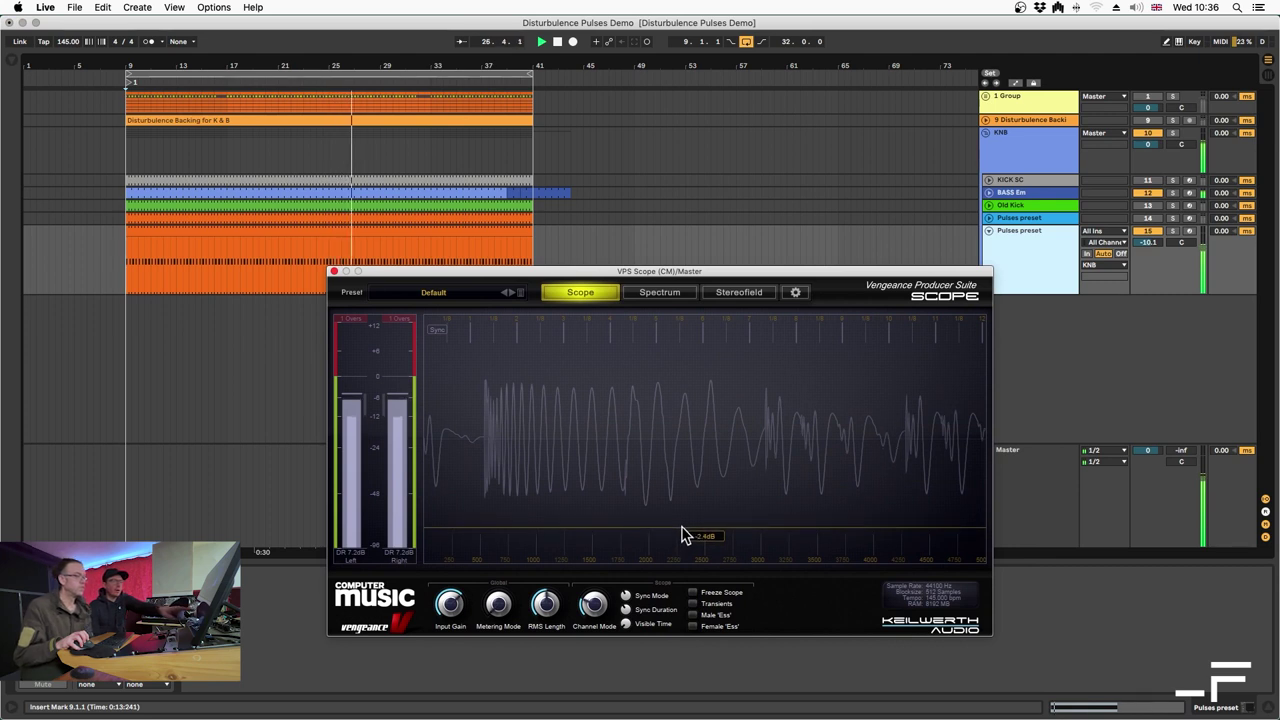
mouse_move(375, 440)
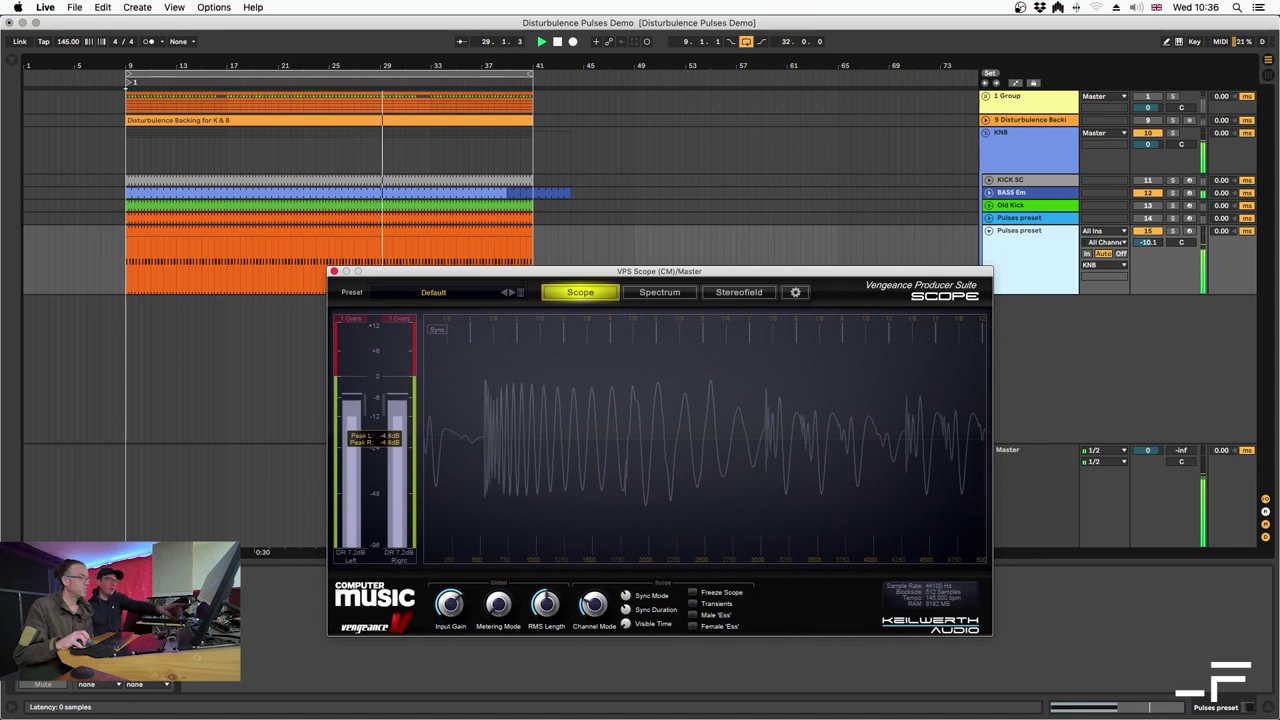
key(super+alt+p)
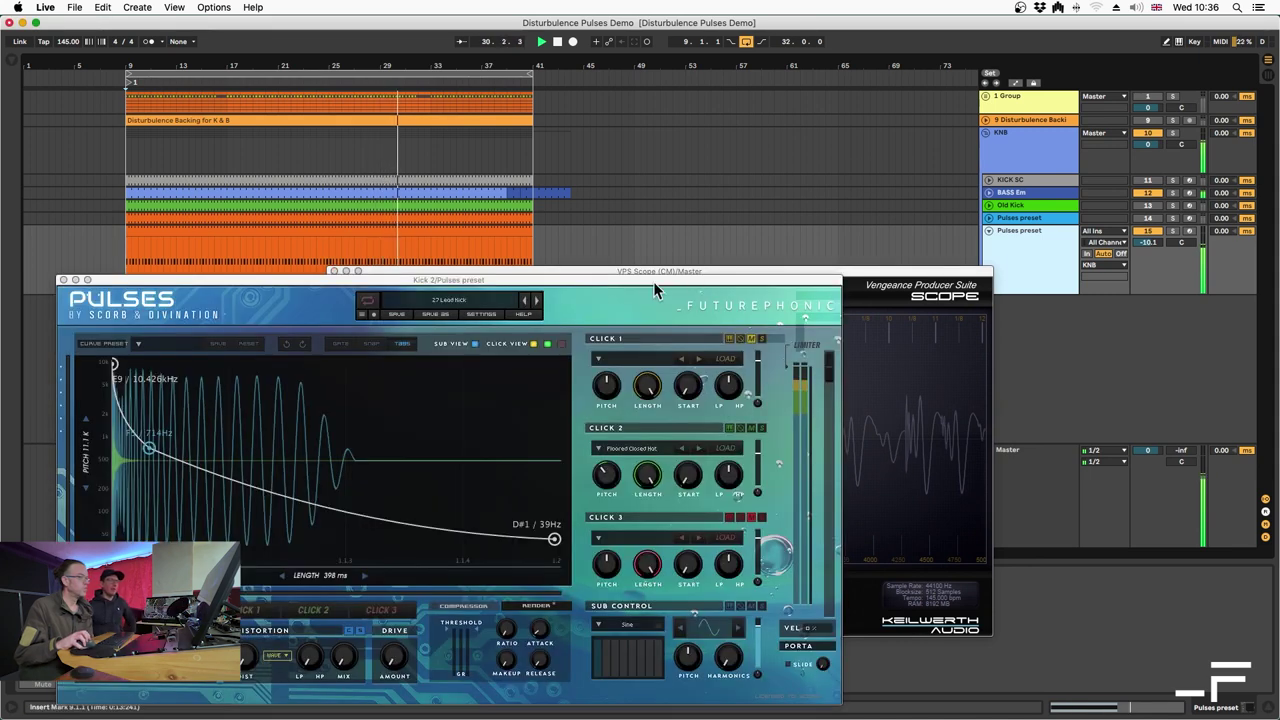
Close the Pulses window and move the VPS Scope window left and down
click(63, 280)
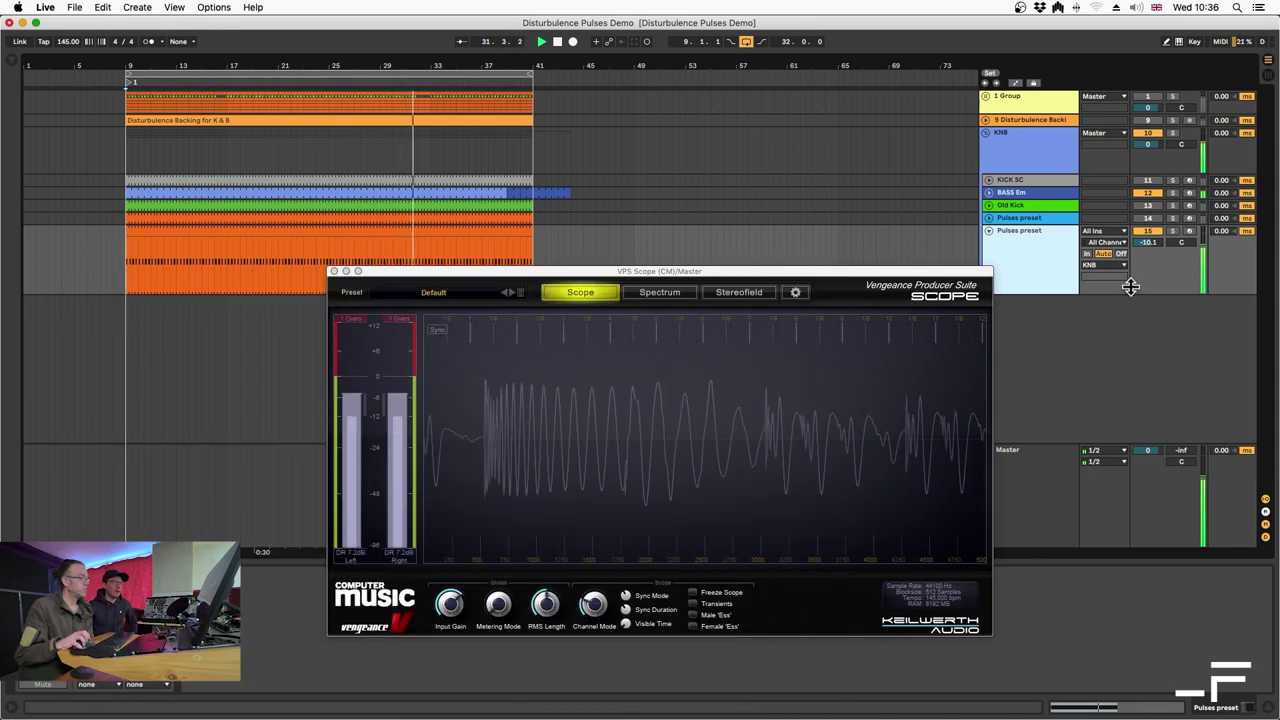
drag(760, 275, 690, 292)
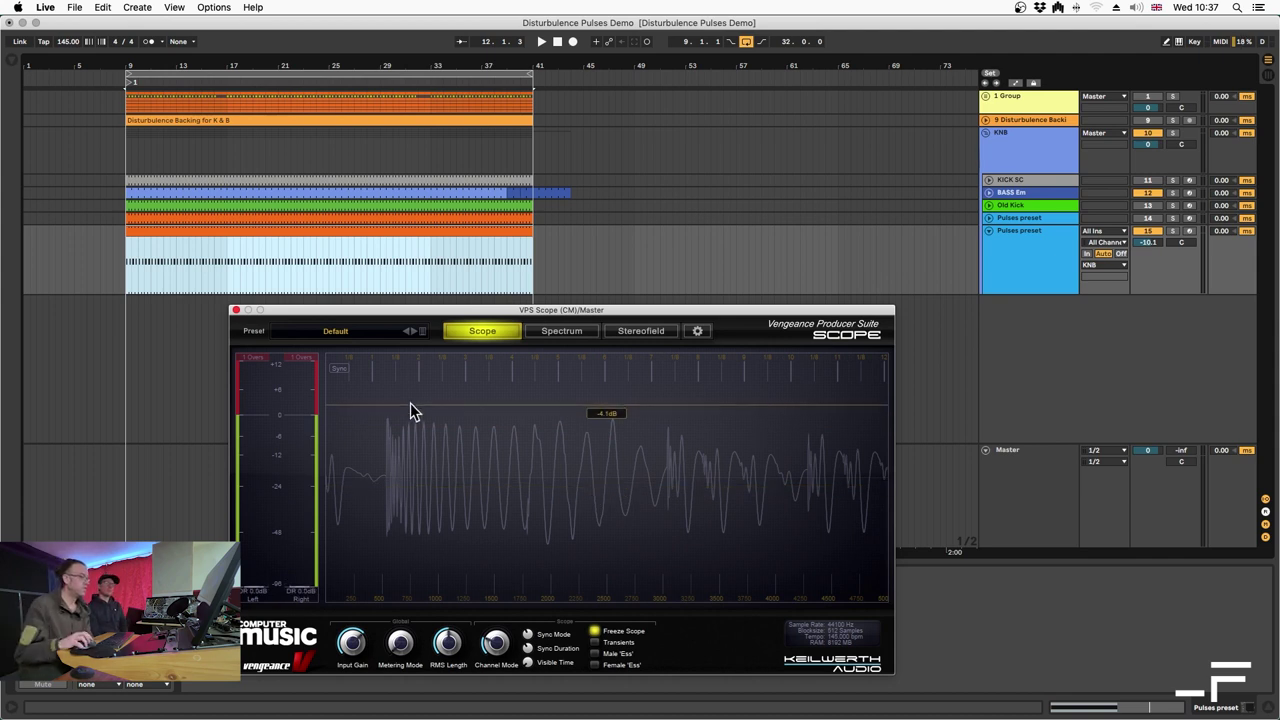
mouse_move(370, 648)
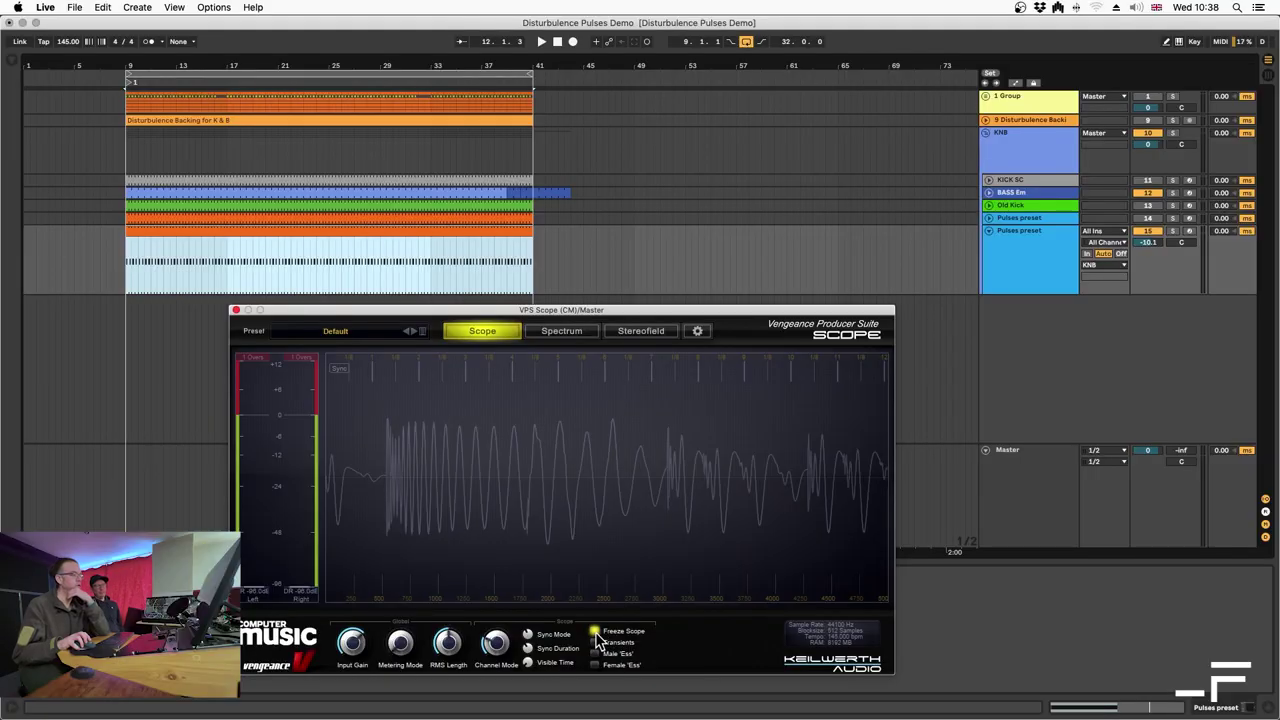
Play the kick from bar 9, freeze VPS Scope on its waveform, then stop playback
click(595, 632)
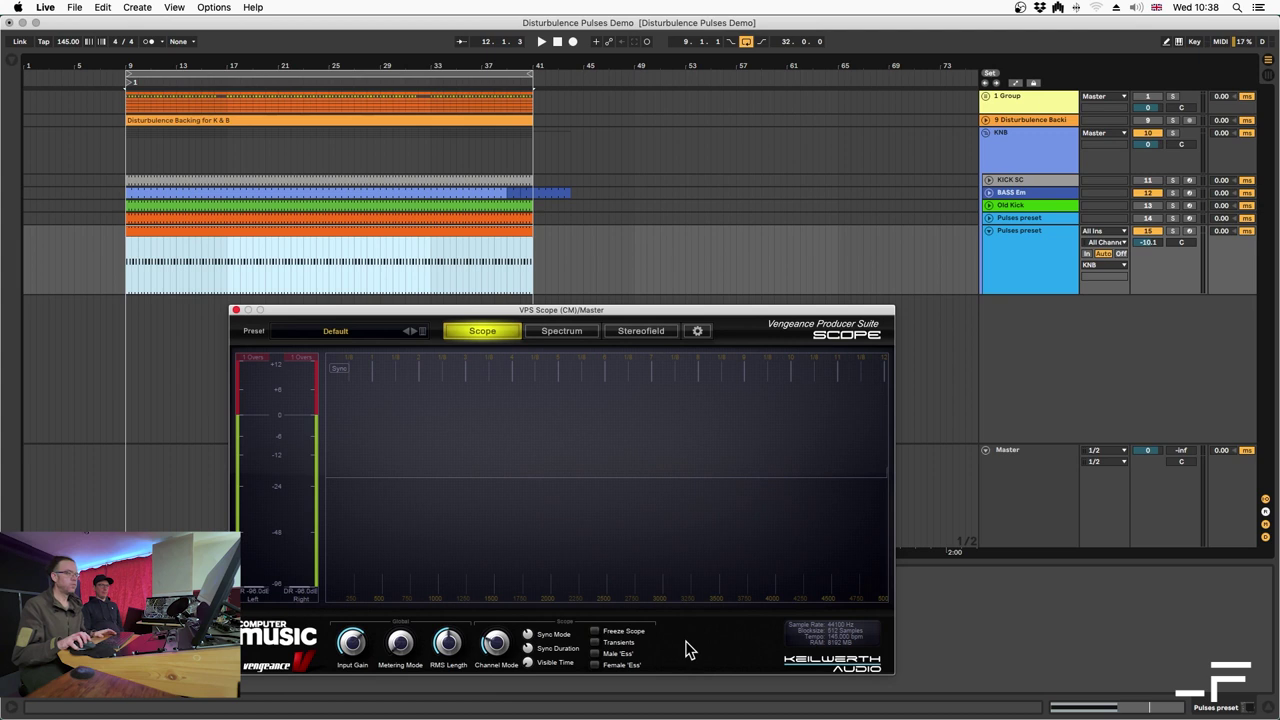
key(space)
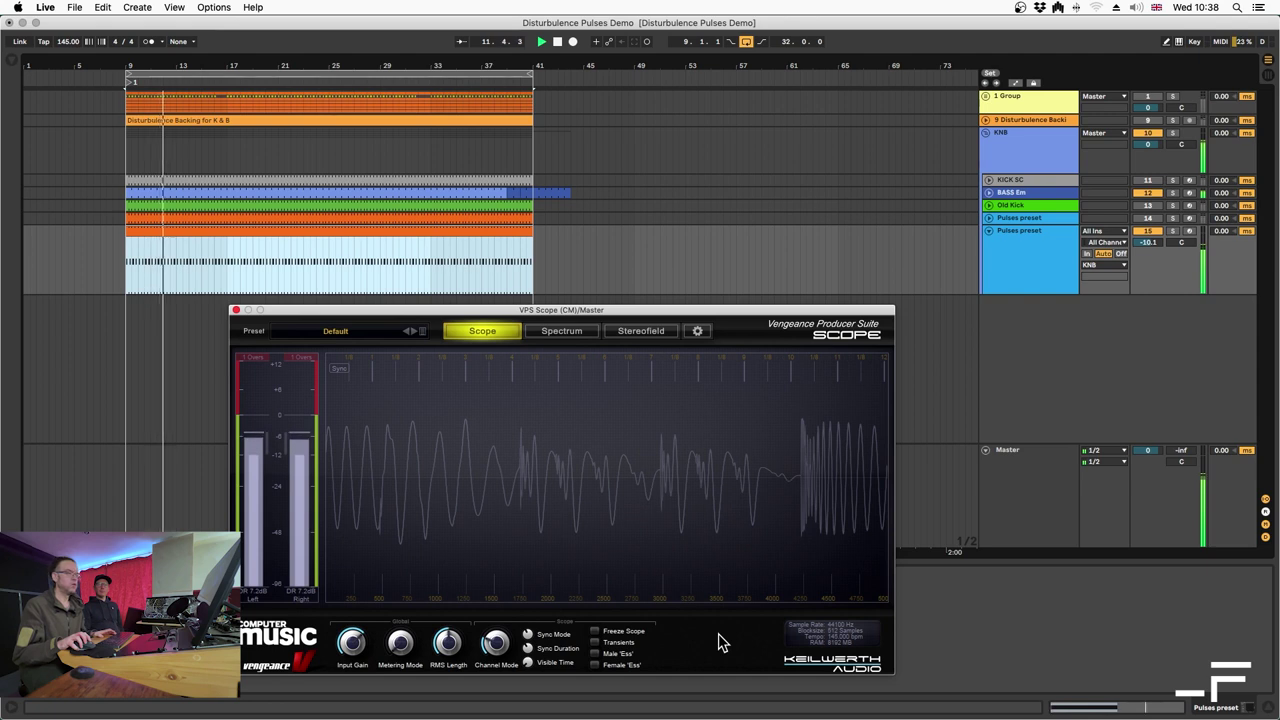
key(space)
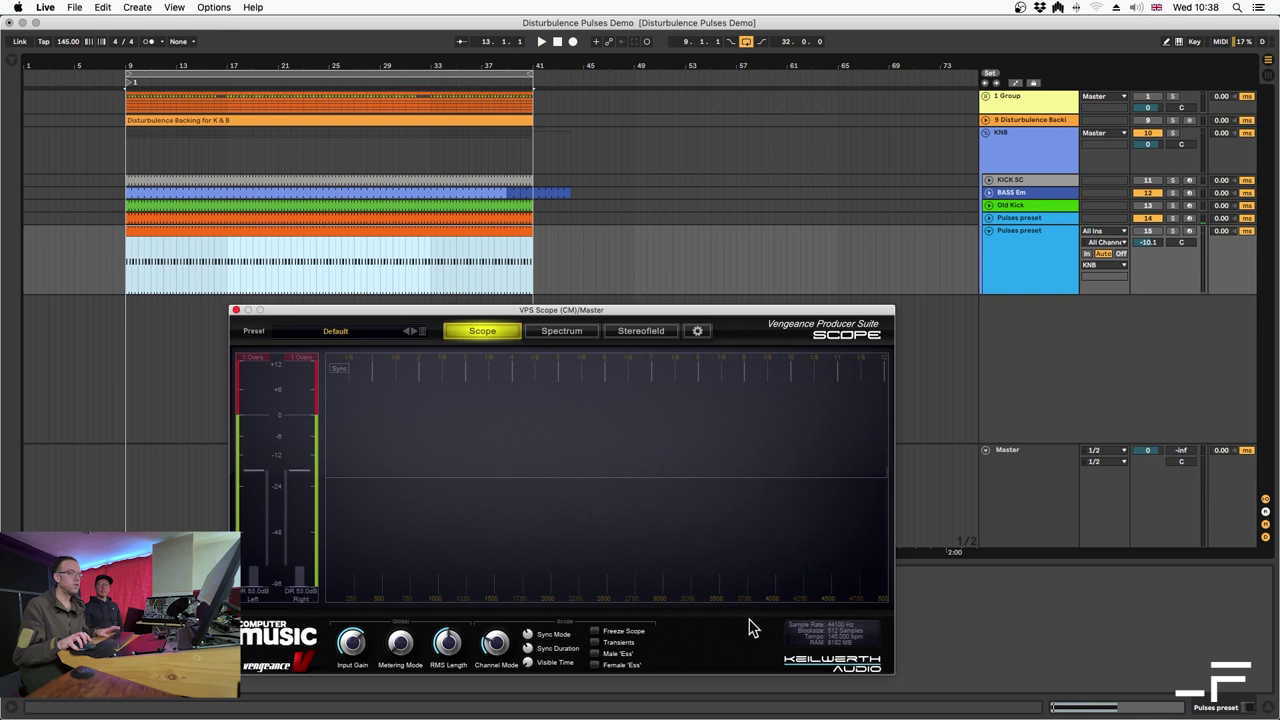
key(space)
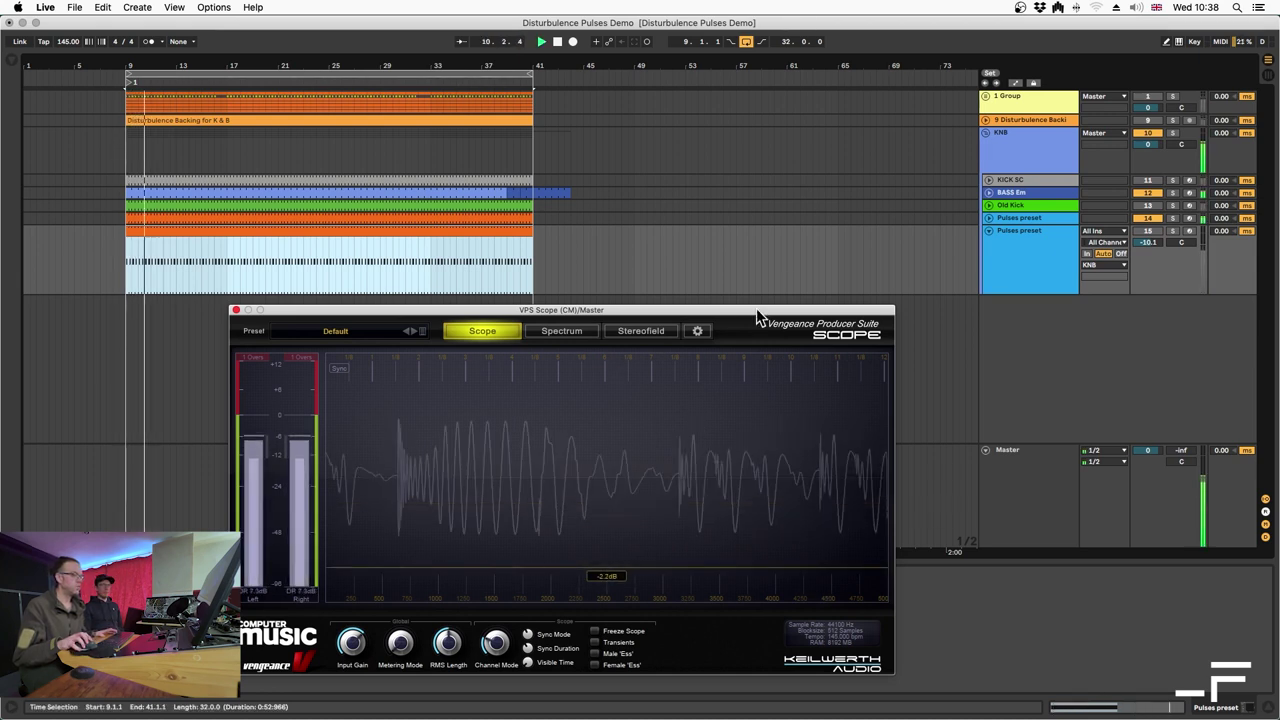
drag(757, 318, 755, 280)
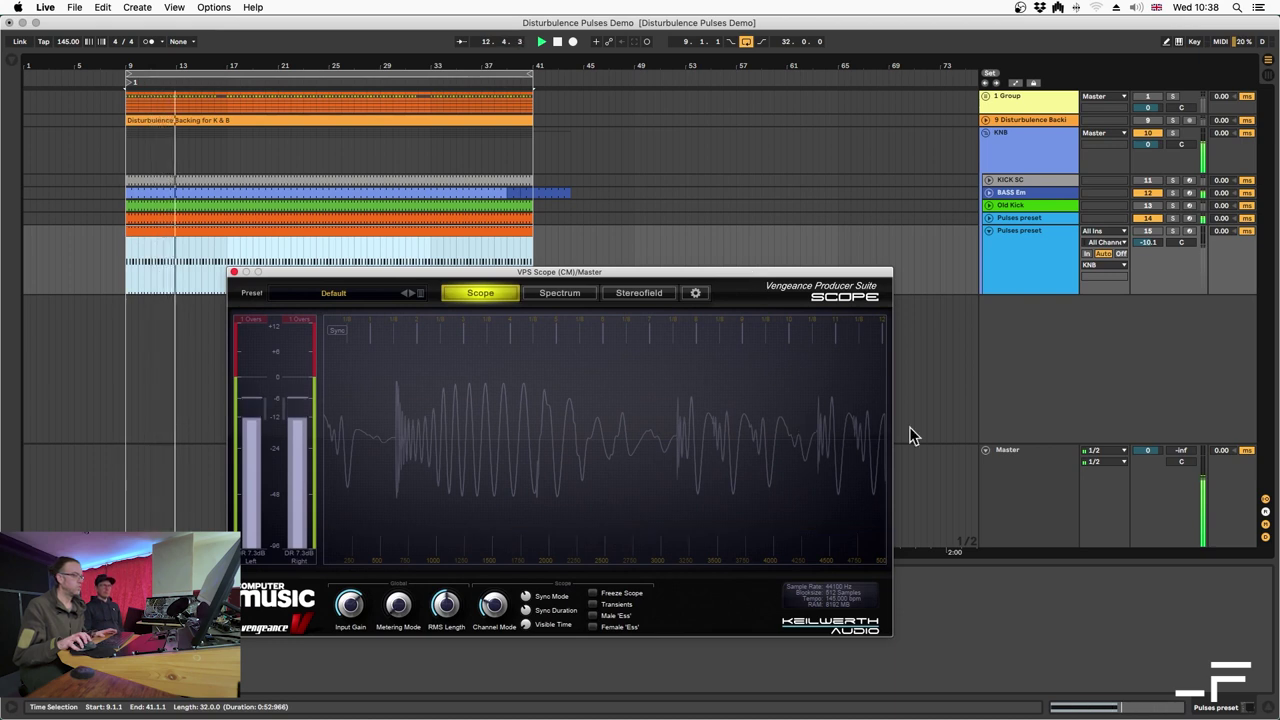
key(space)
key(space)
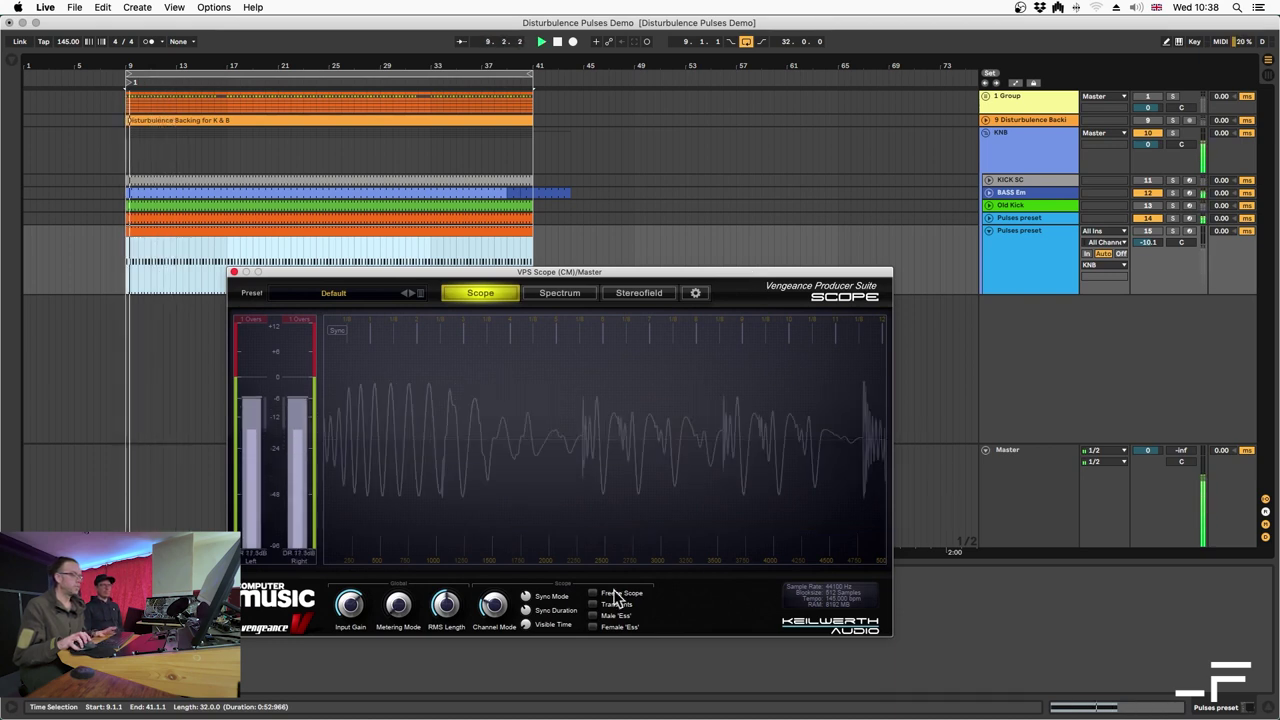
click(592, 593)
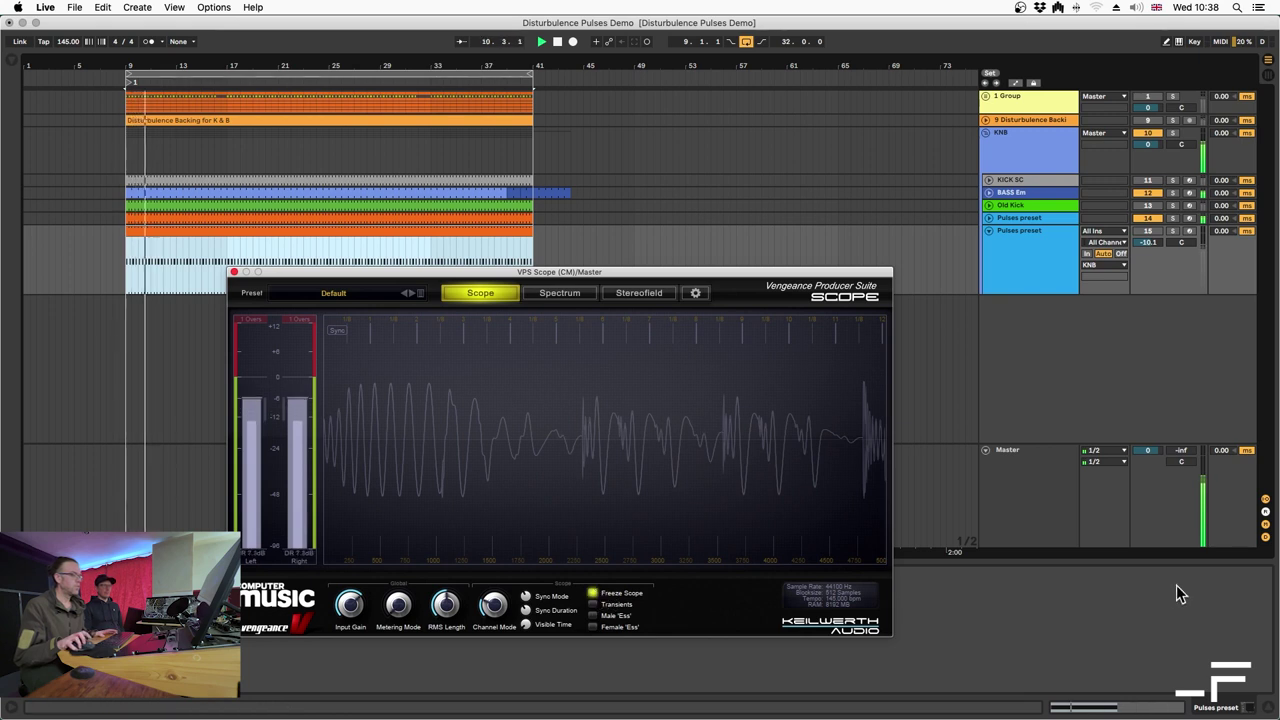
key(space)
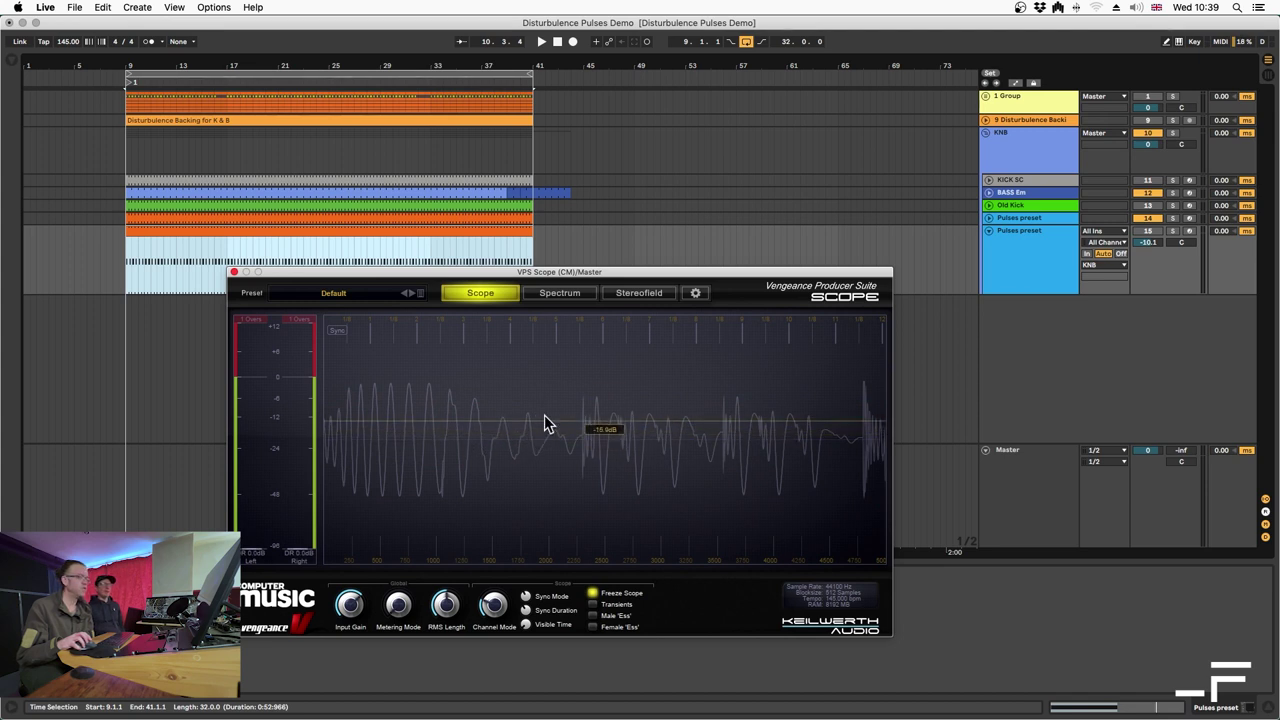
Collapse the Pulses preset track, open the Pulses instrument, and show its AMP envelope curve
click(1030, 217)
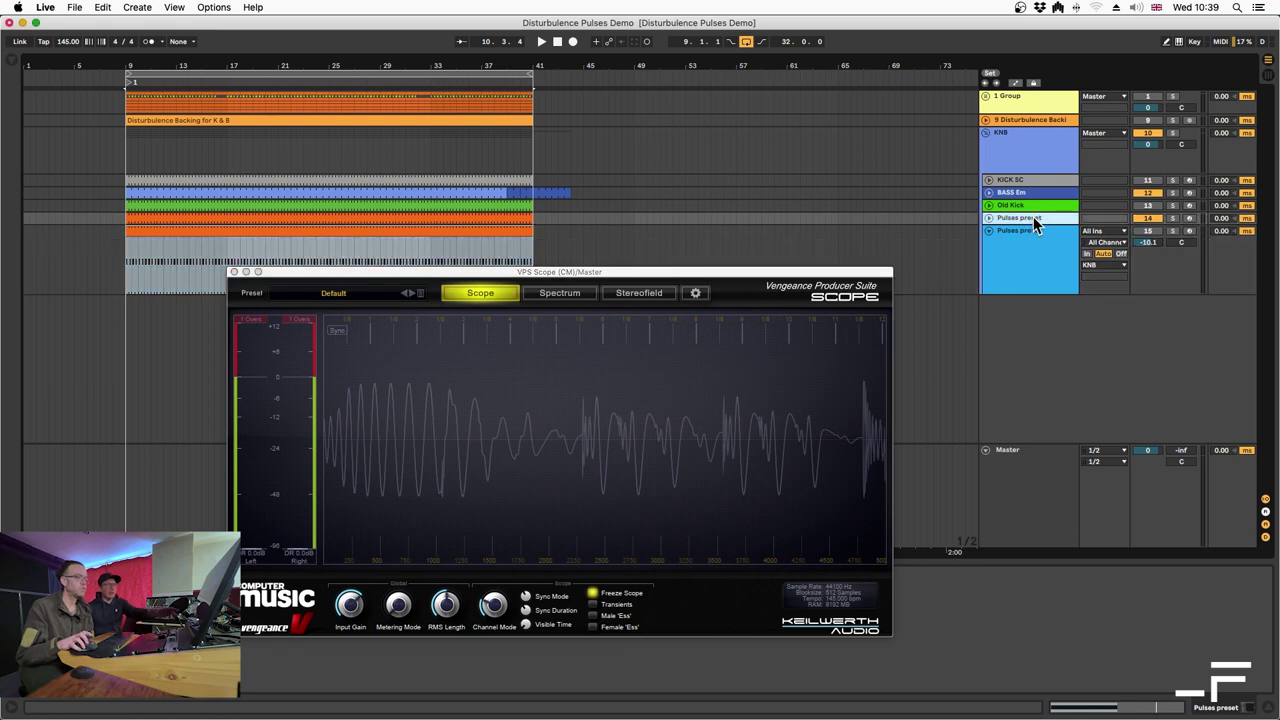
click(988, 231)
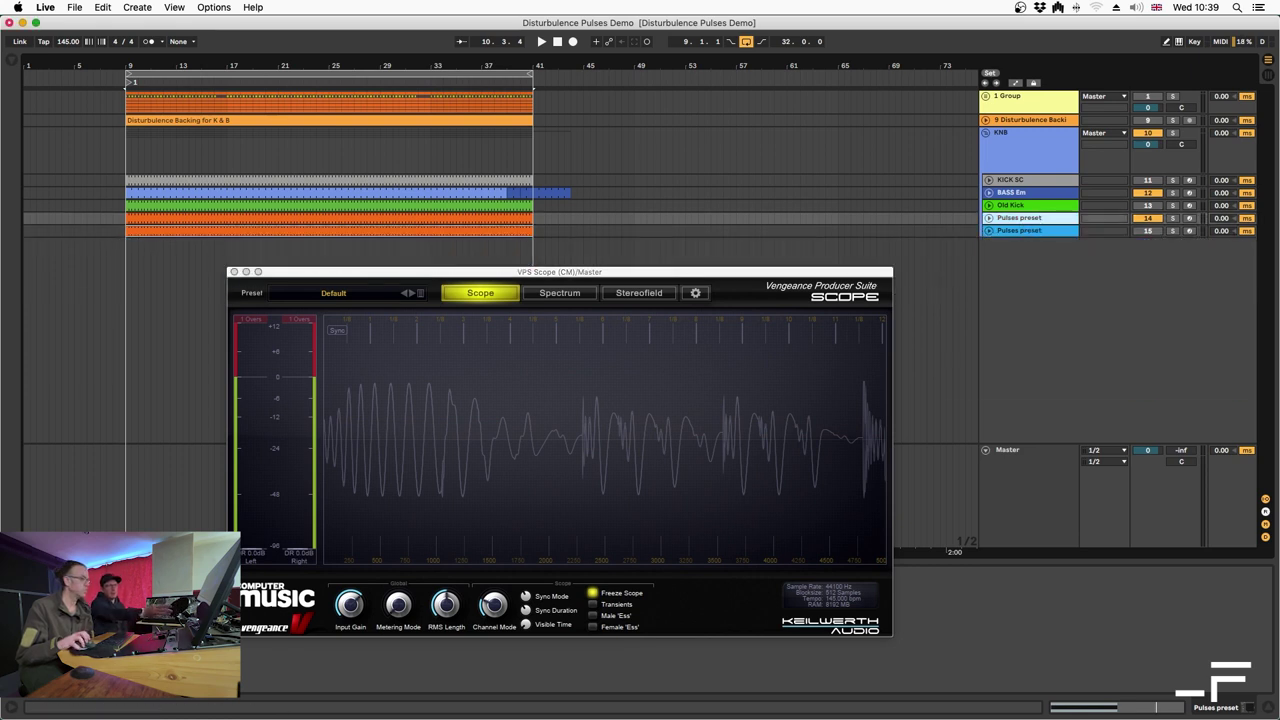
key(super+alt+p)
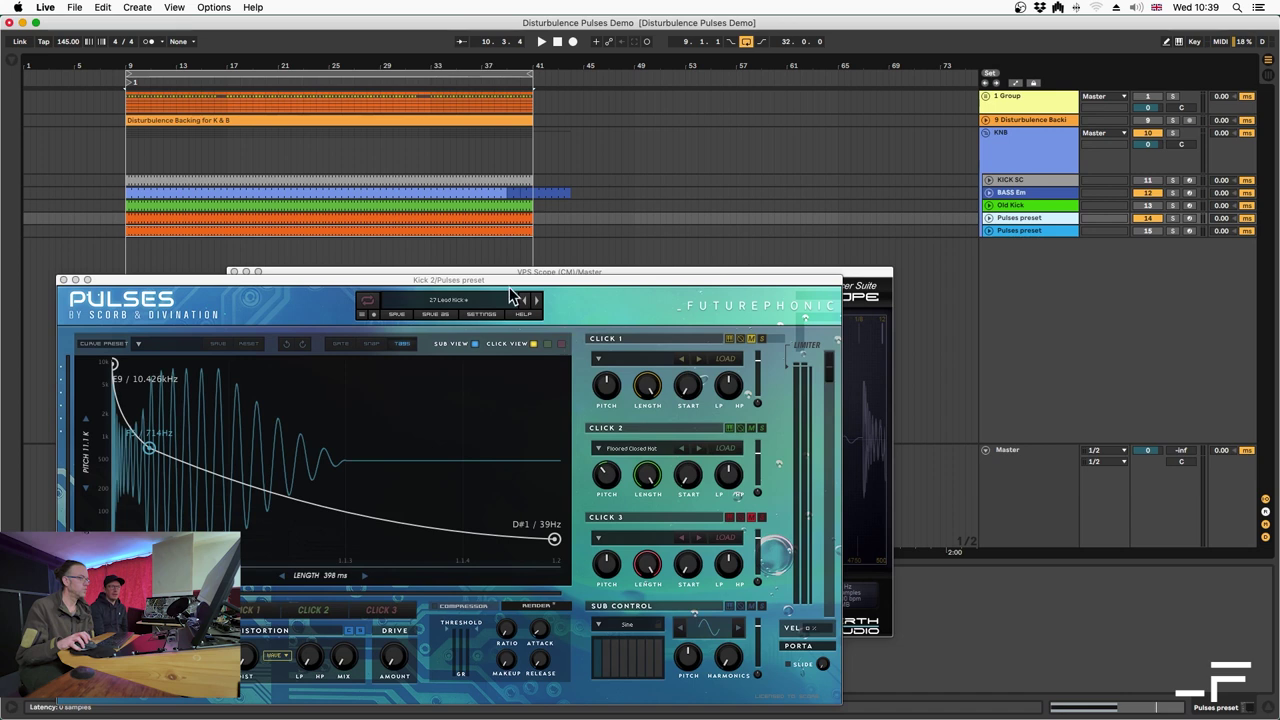
drag(499, 277, 509, 72)
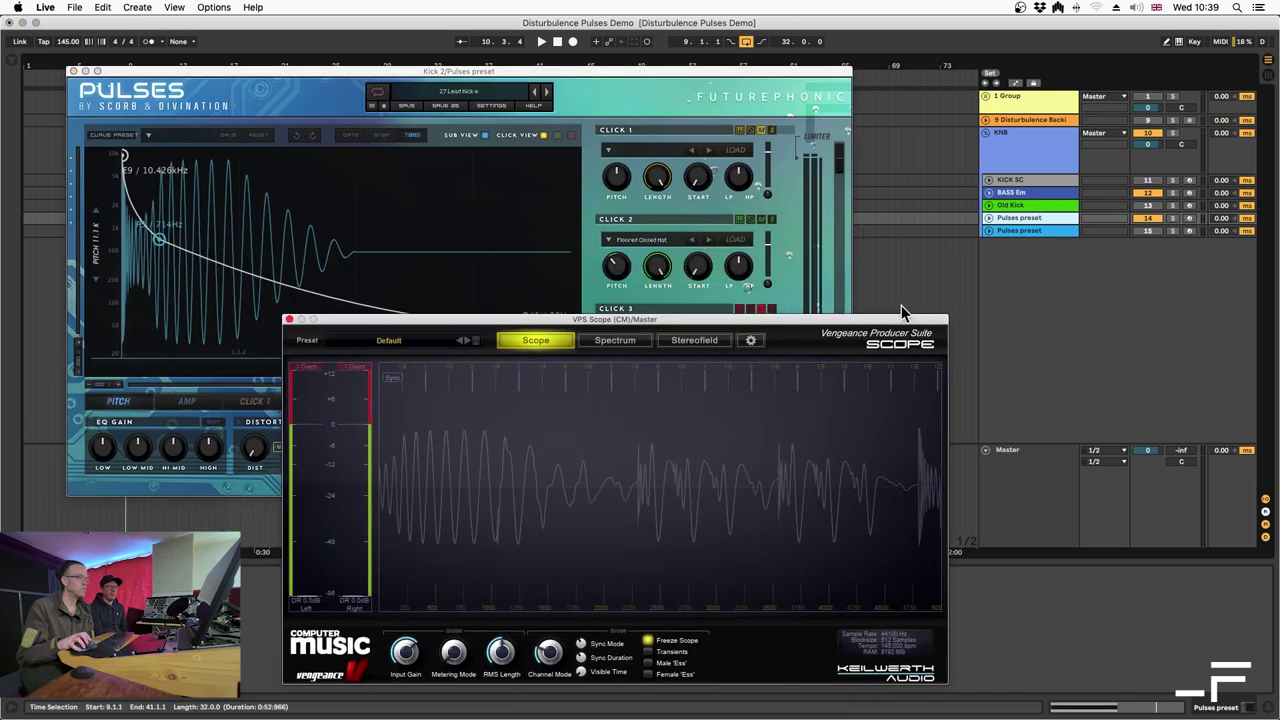
drag(948, 345, 1230, 290)
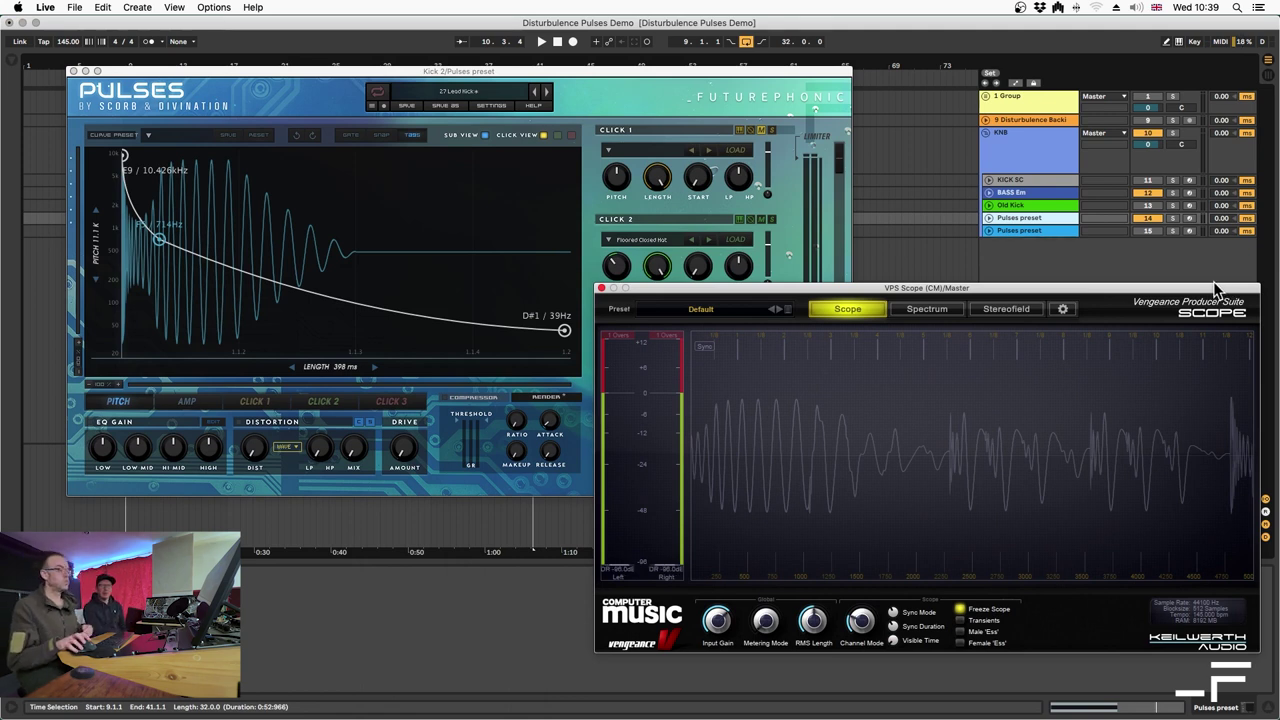
click(180, 403)
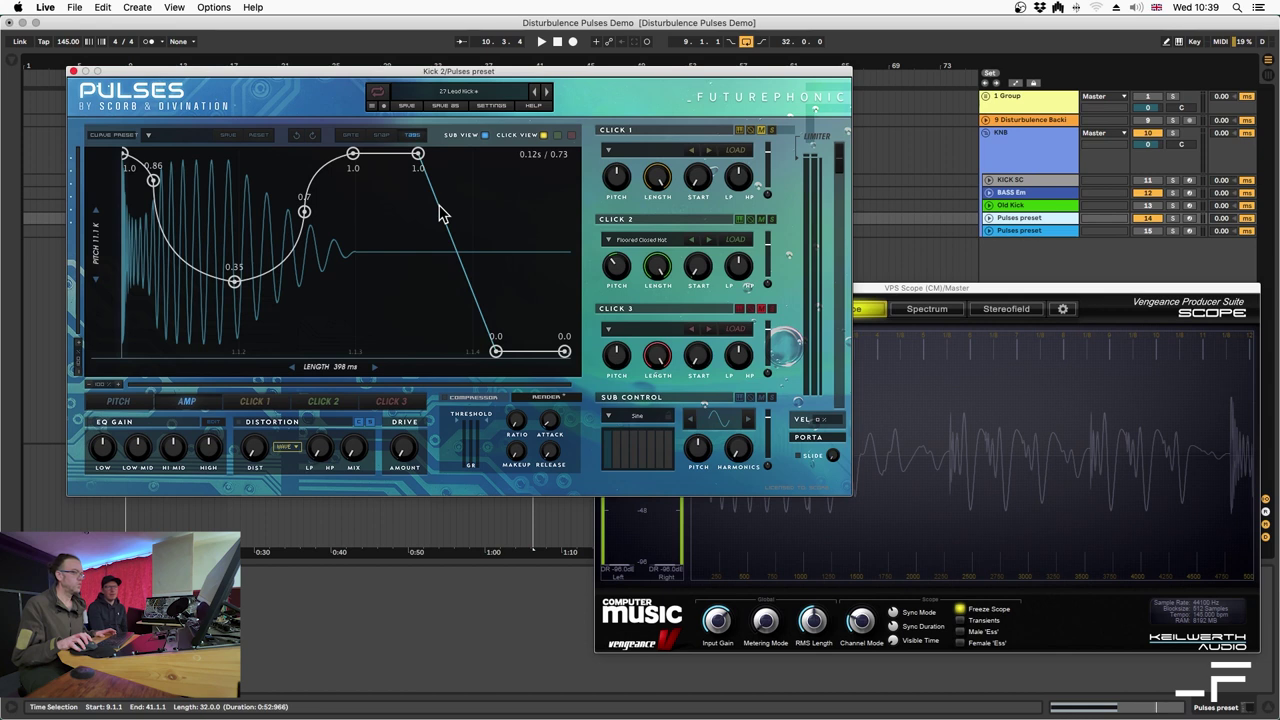
Arrange the Pulses editor and VPS Scope windows side by side
drag(565, 68, 422, 113)
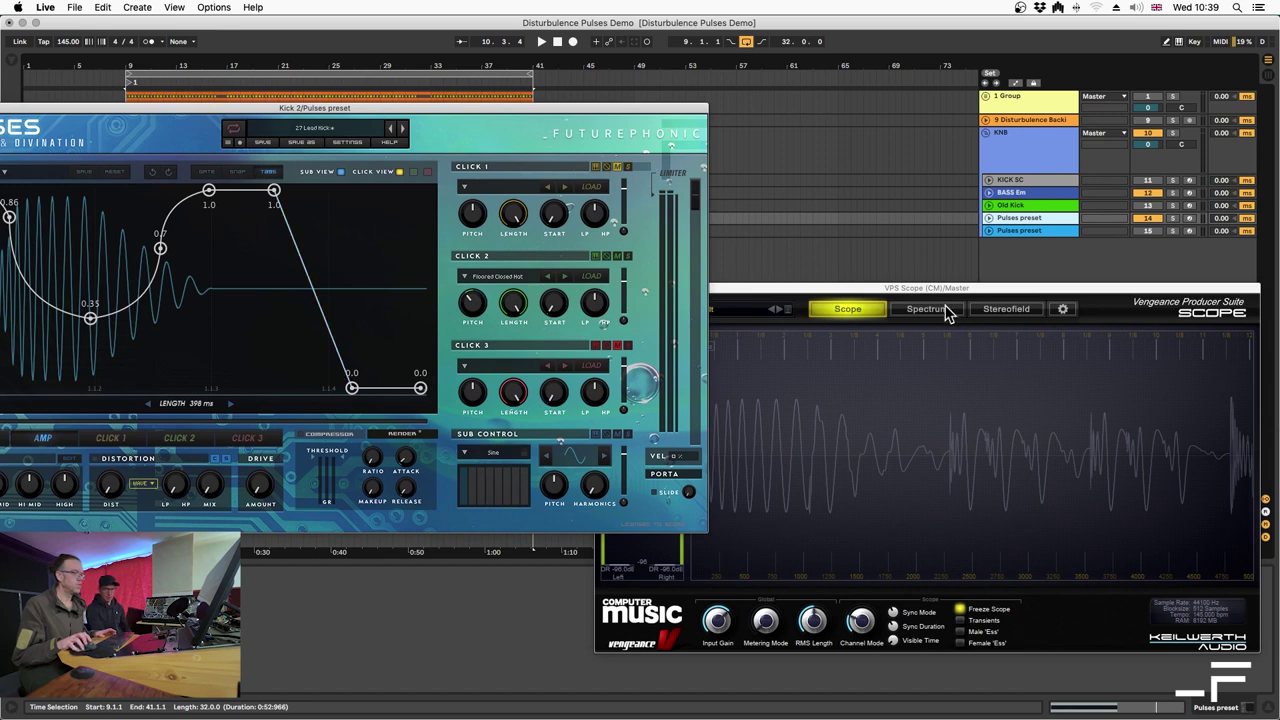
drag(910, 296, 918, 268)
drag(248, 108, 433, 126)
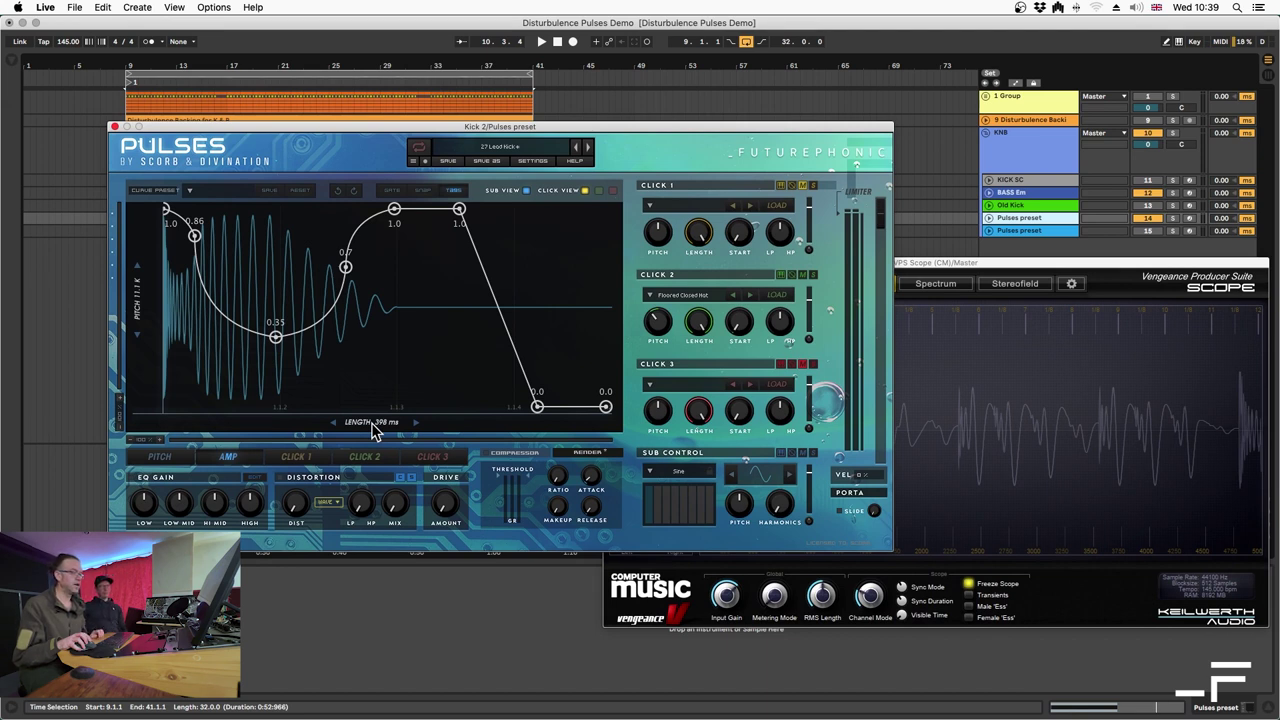
drag(680, 128, 562, 108)
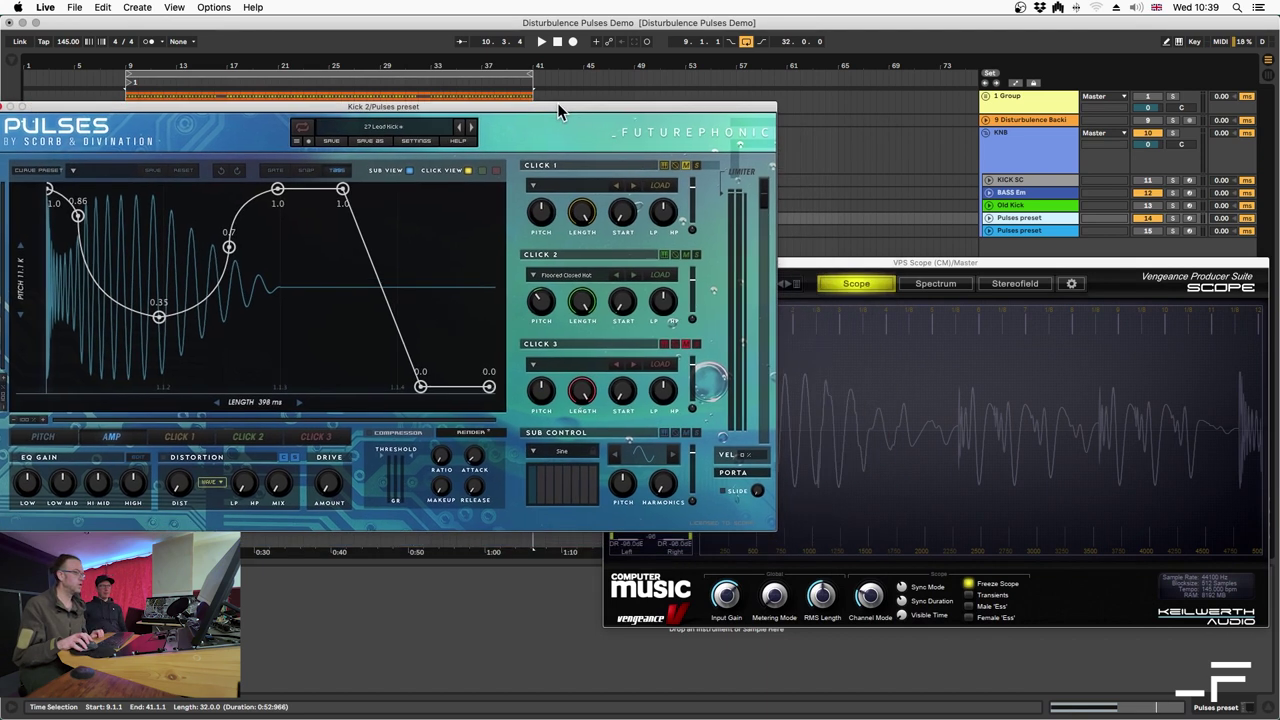
click(874, 262)
drag(873, 262, 839, 288)
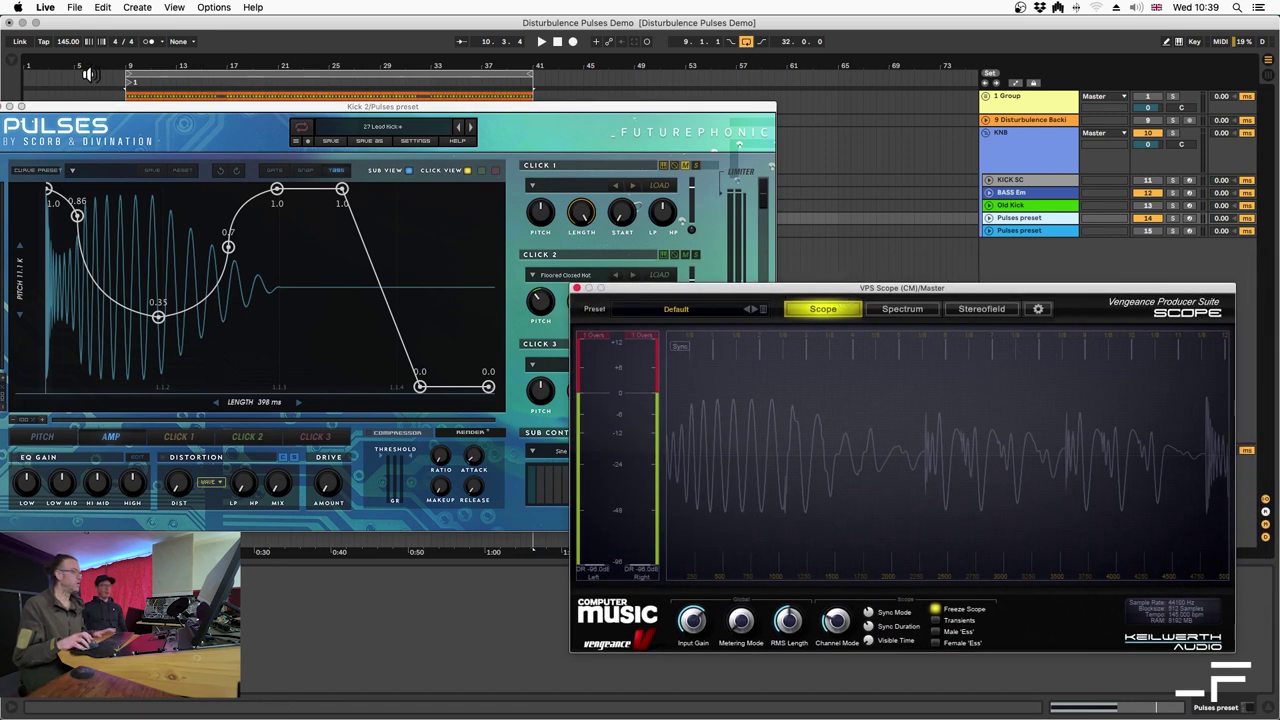
Play the kick and scroll its LENGTH down to 394 ms
key(space)
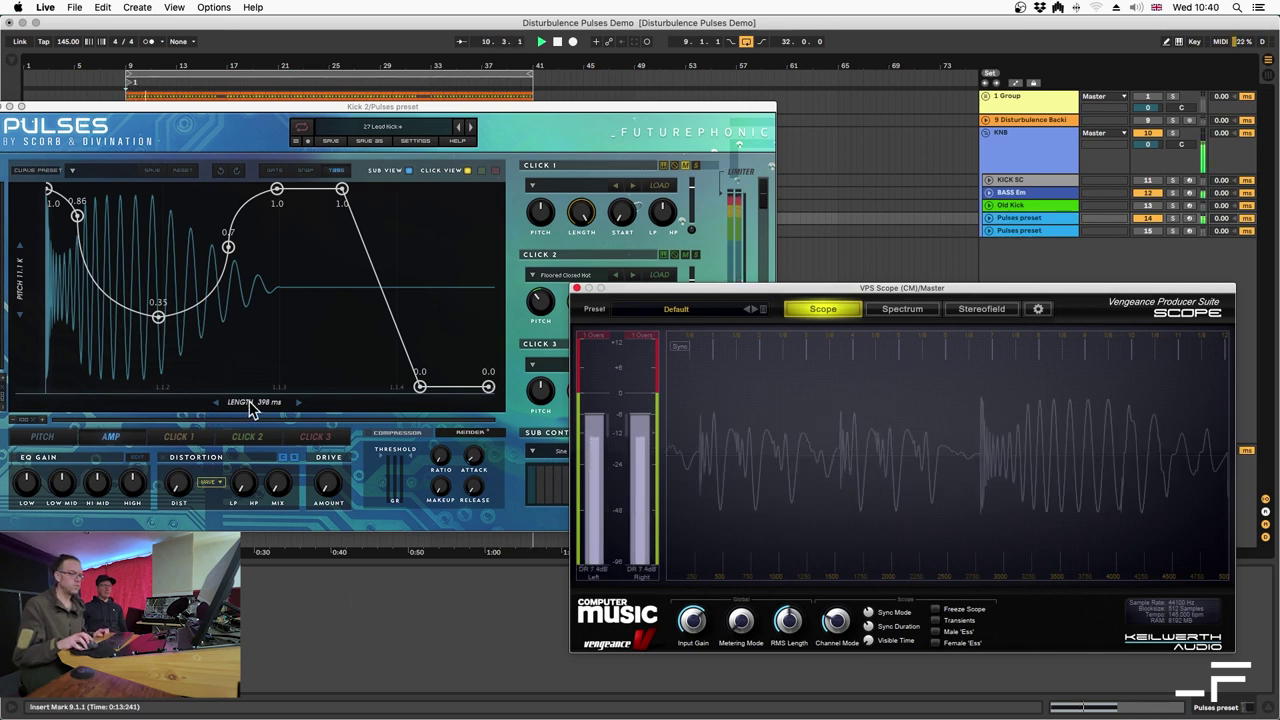
scroll(249, 401, up, 1)
scroll(249, 401, up, 1)
scroll(249, 401, down, 3)
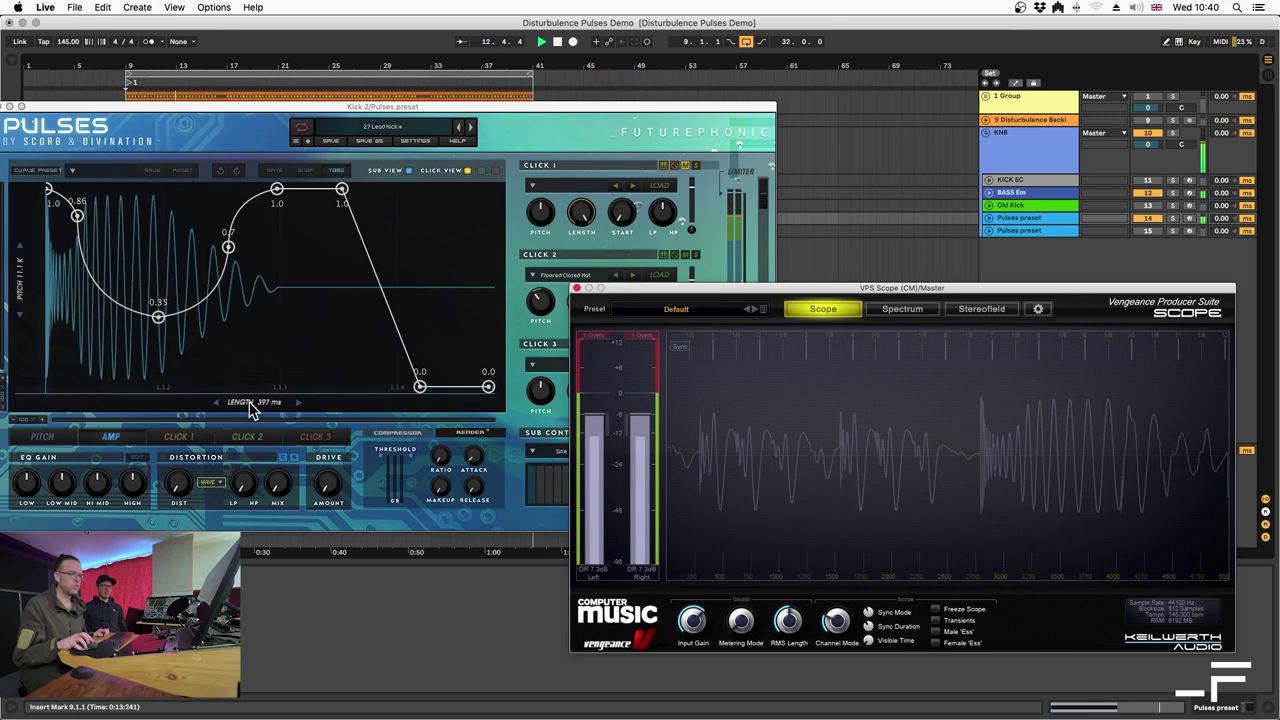
scroll(249, 401, up, 2)
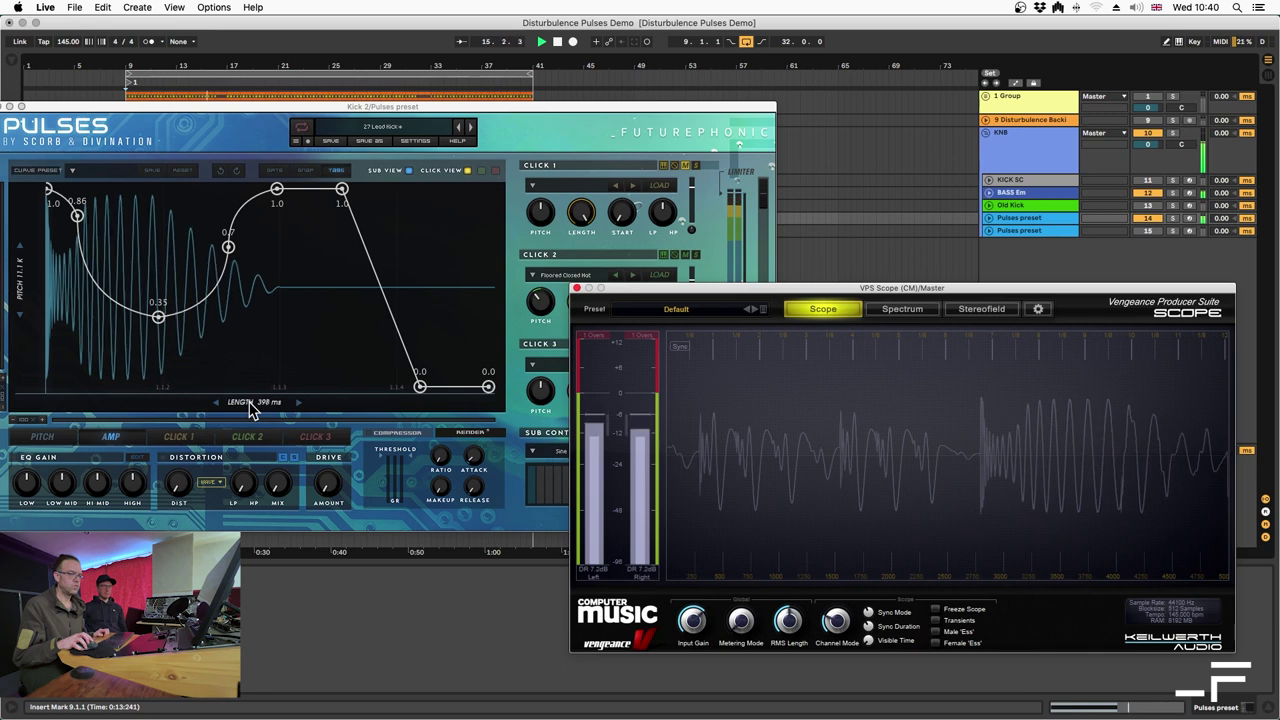
scroll(249, 403, down, 1)
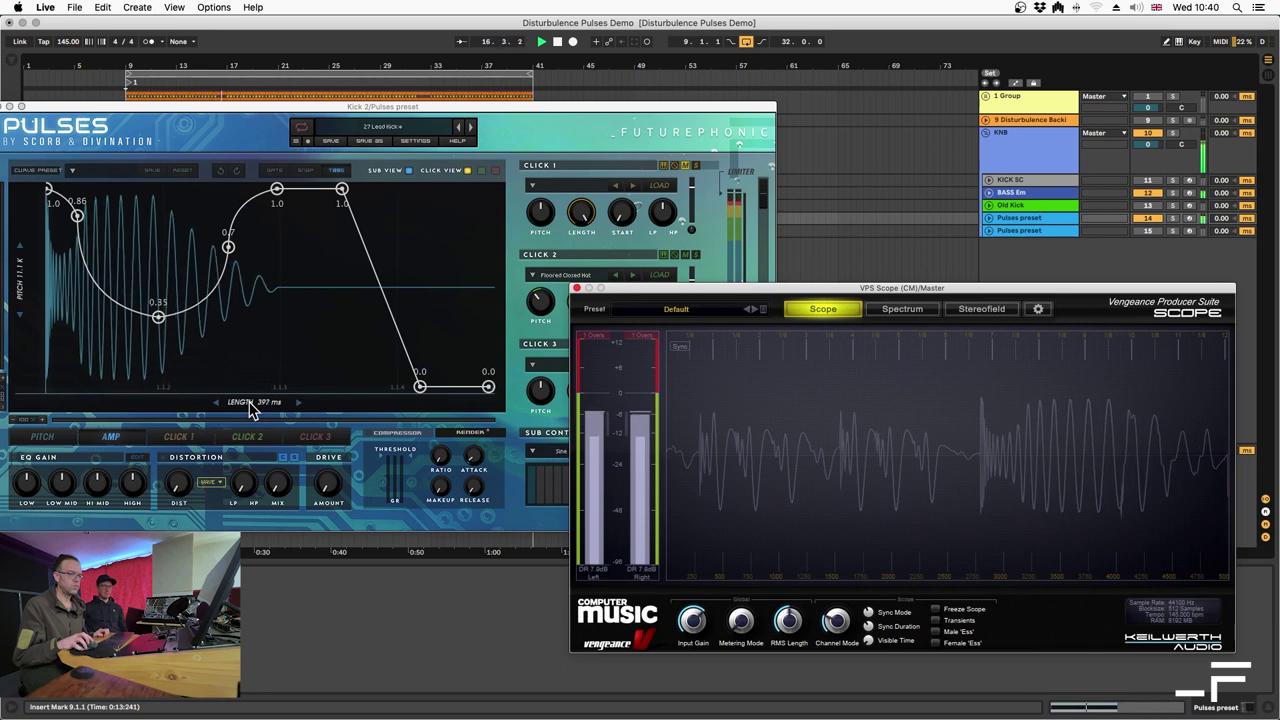
scroll(252, 410, down, 1)
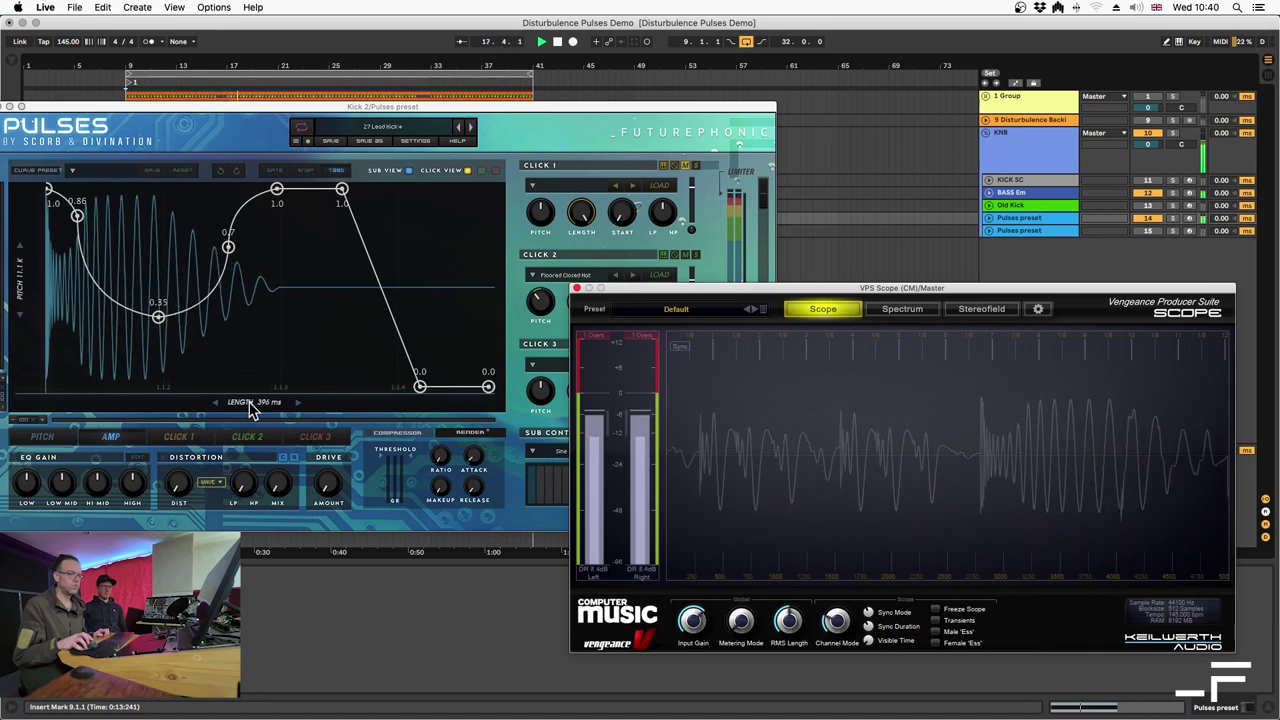
scroll(252, 410, down, 1)
scroll(251, 408, down, 1)
scroll(251, 408, down, 1)
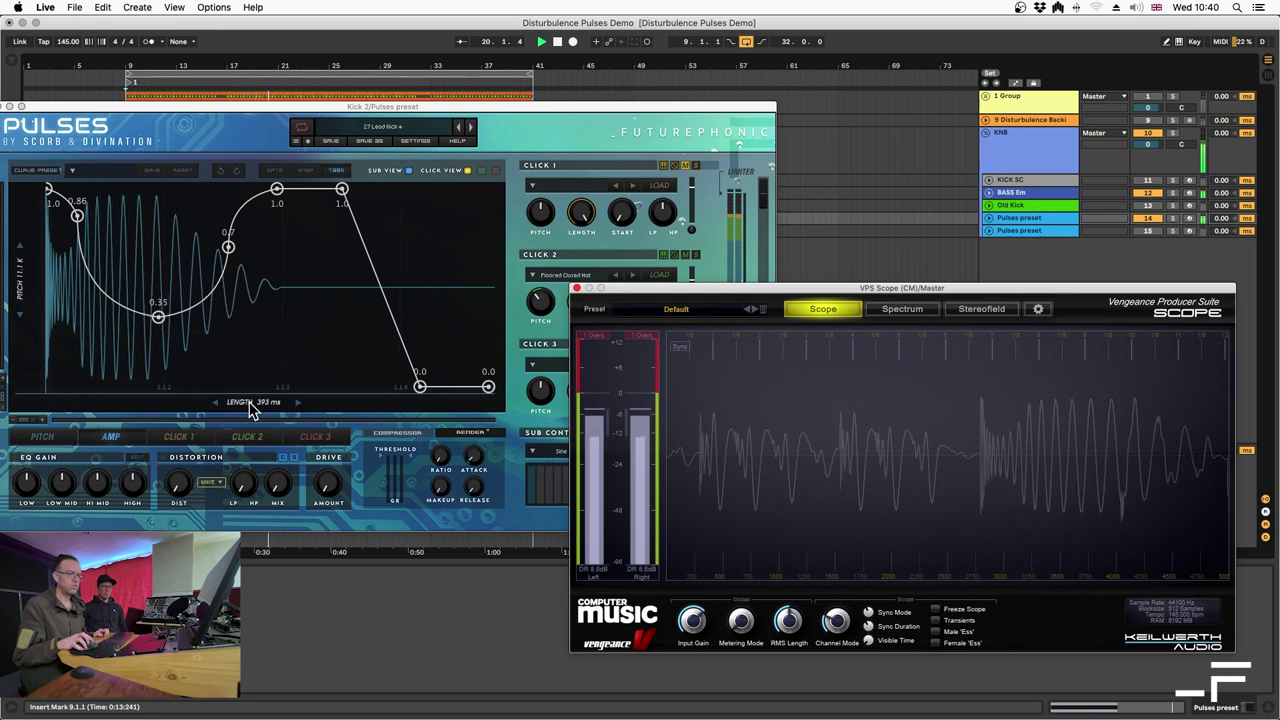
scroll(252, 410, down, 1)
scroll(252, 410, up, 2)
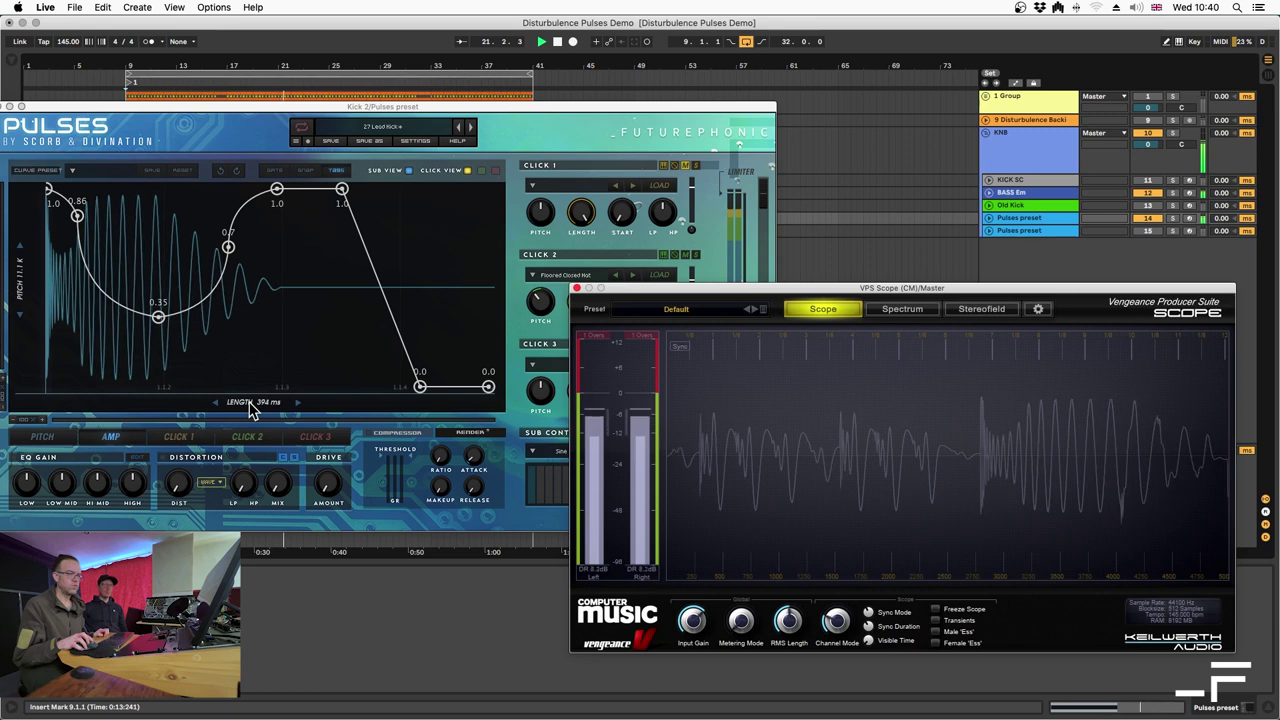
scroll(252, 410, up, 1)
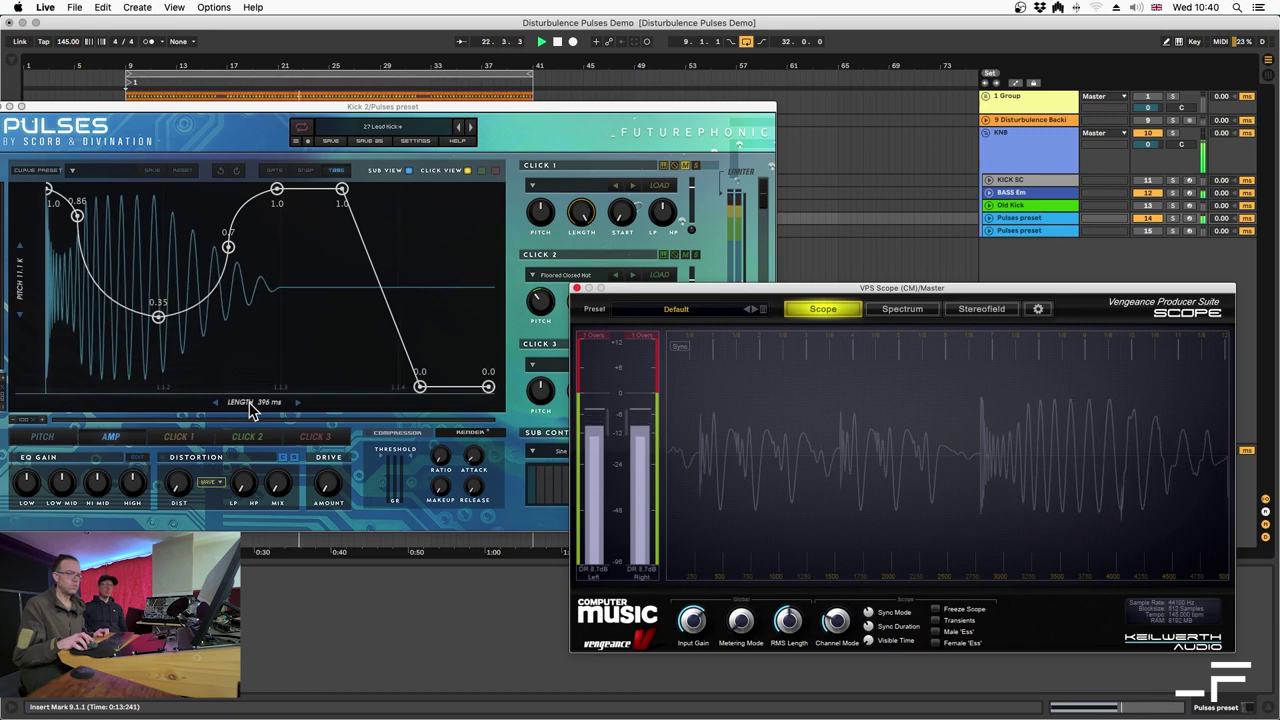
scroll(252, 410, down, 1)
scroll(252, 410, down, 1)
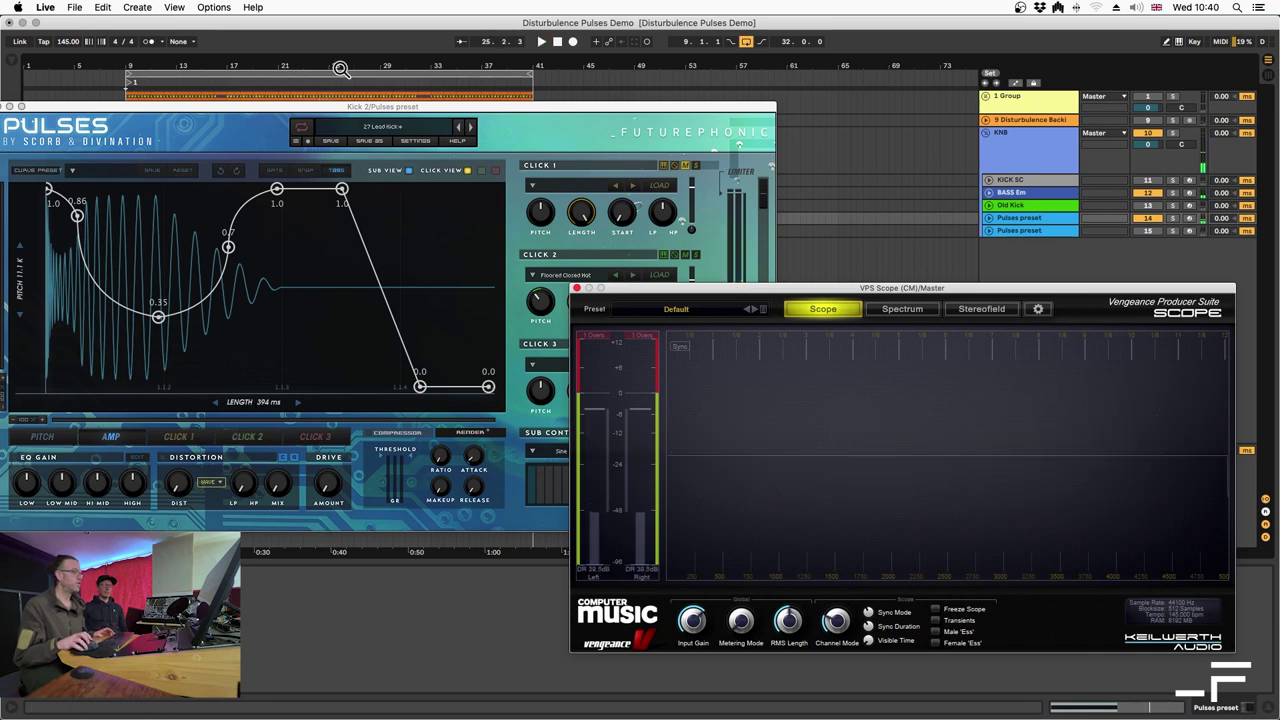
Add a roughly 0.7 node on the amp envelope's falling slope and nudge the peak later
drag(232, 106, 232, 170)
click(232, 120)
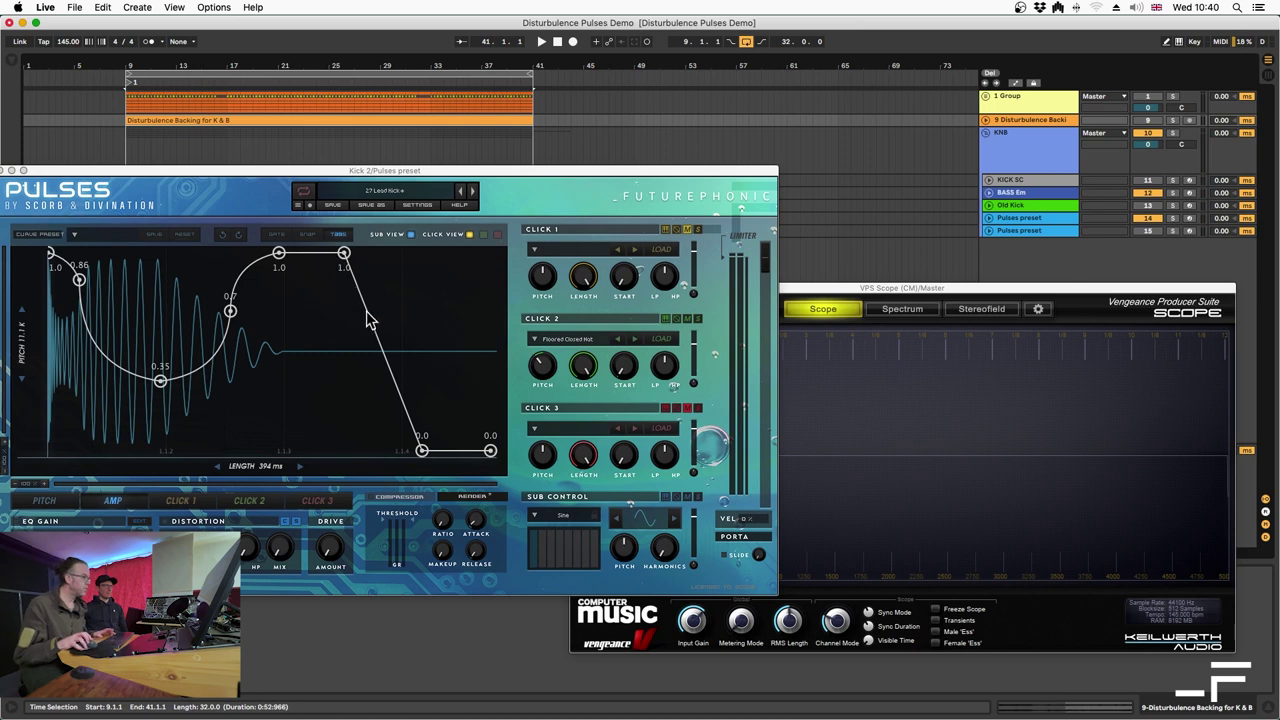
drag(371, 321, 387, 312)
drag(343, 253, 317, 250)
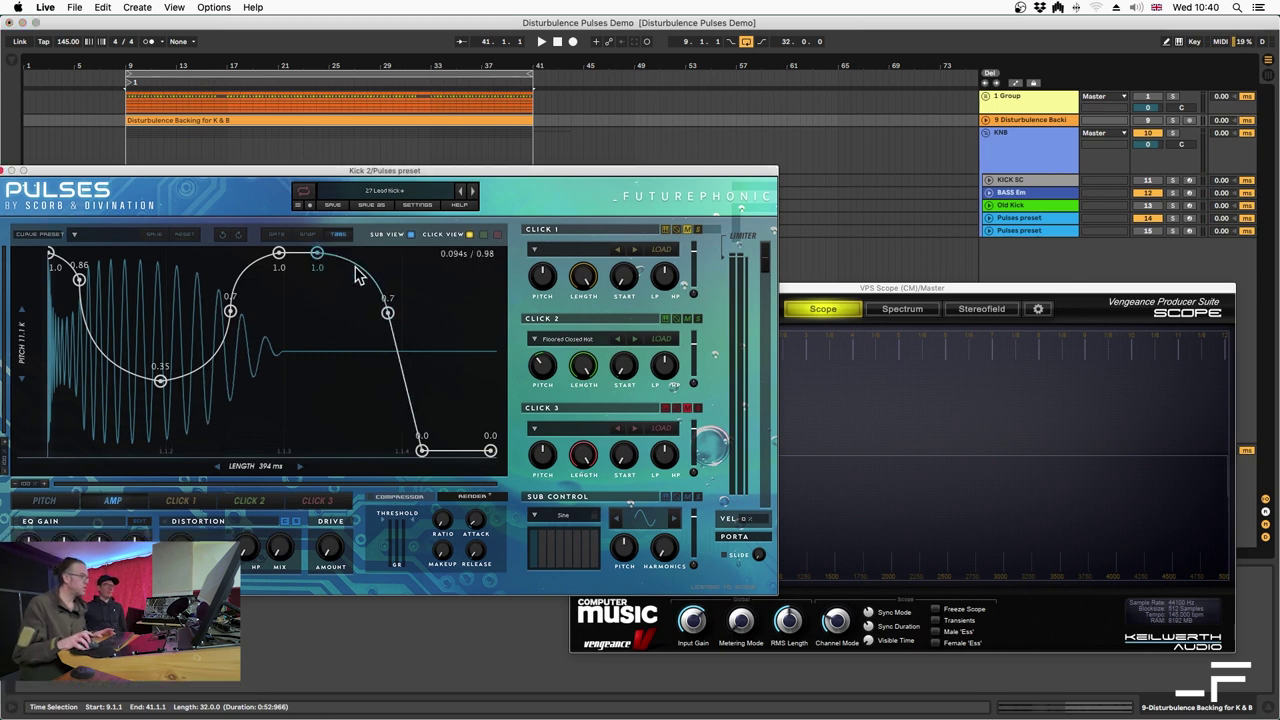
drag(388, 312, 387, 308)
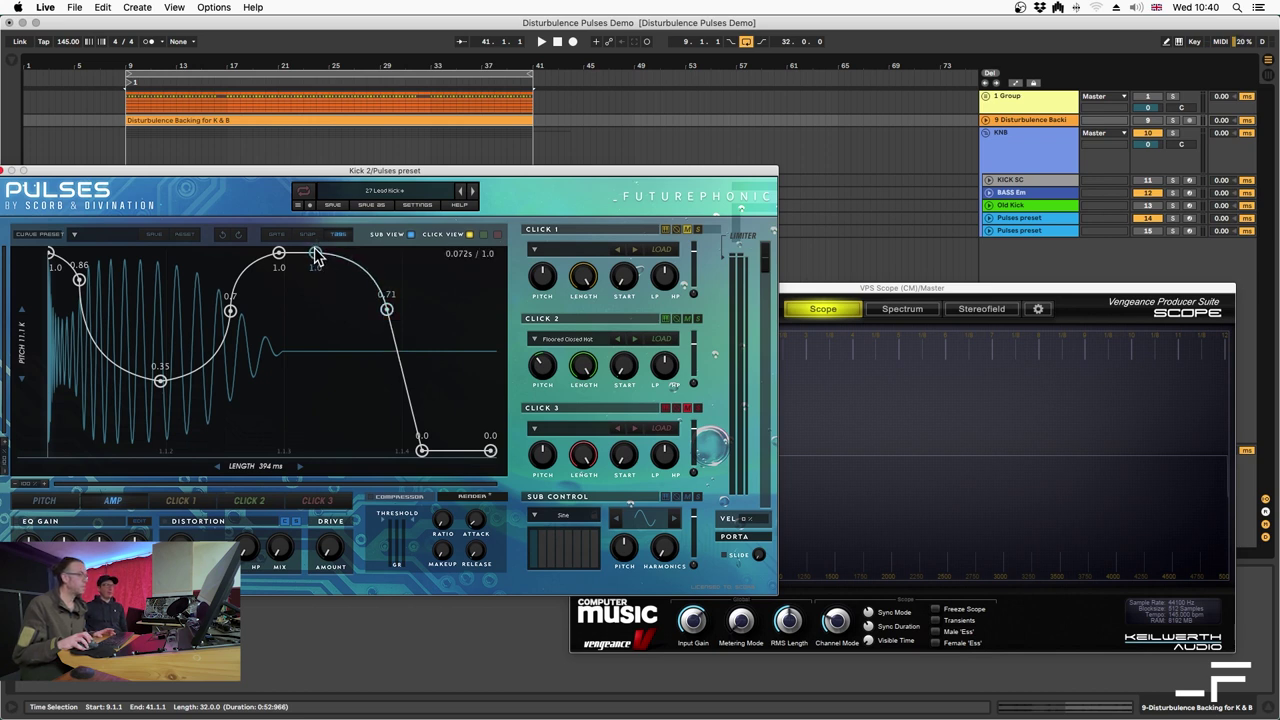
drag(316, 254, 321, 254)
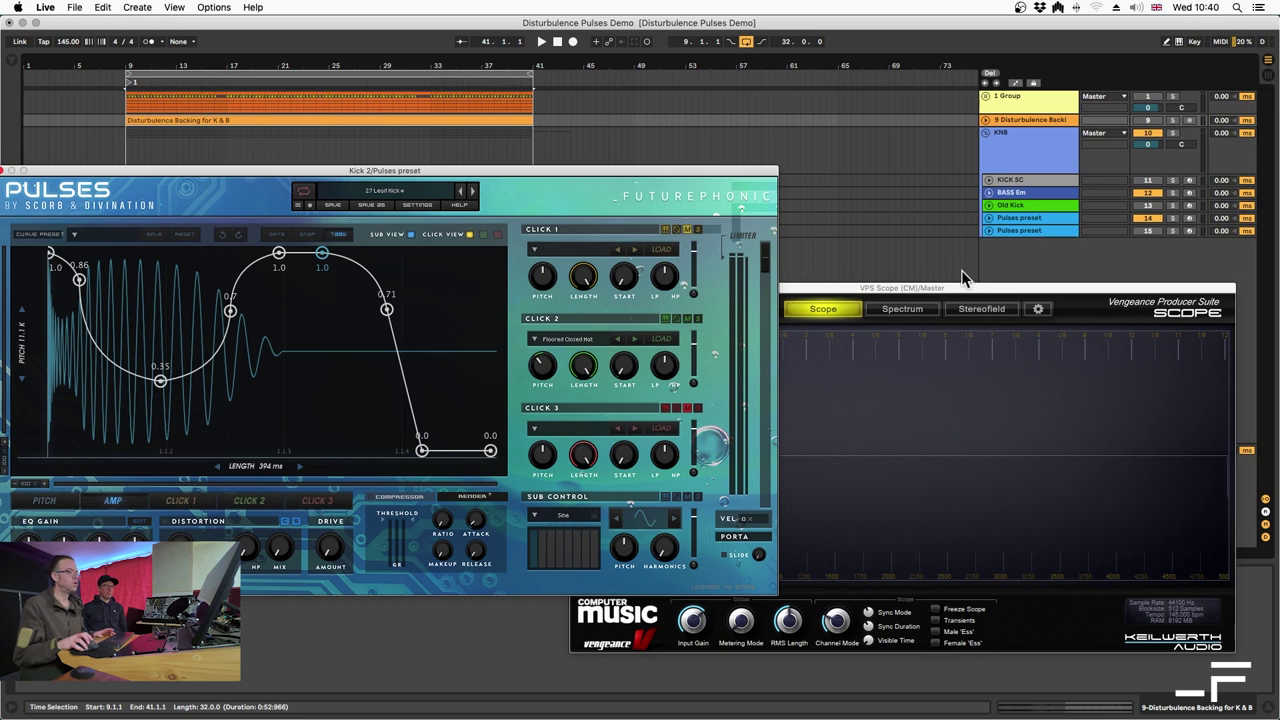
While the kick plays, set the plateau node to 0.95 and the drop node to 0.59
key(space)
drag(929, 290, 1008, 215)
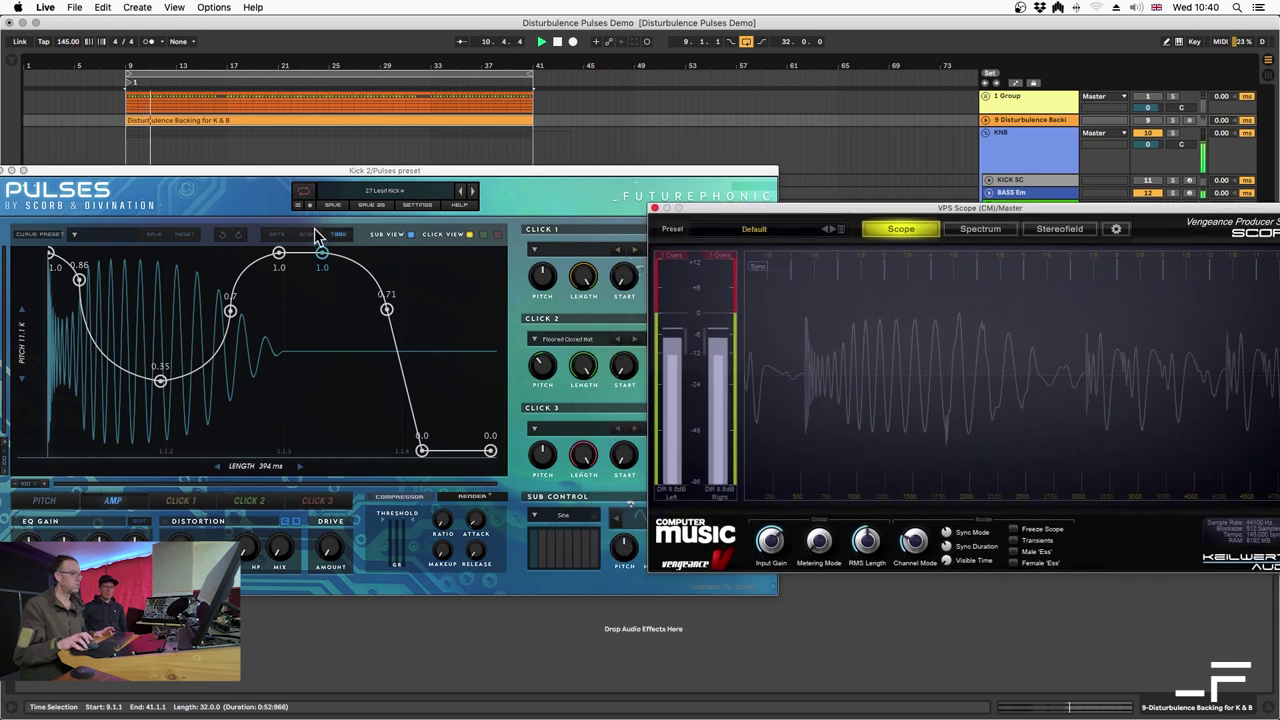
drag(387, 312, 397, 340)
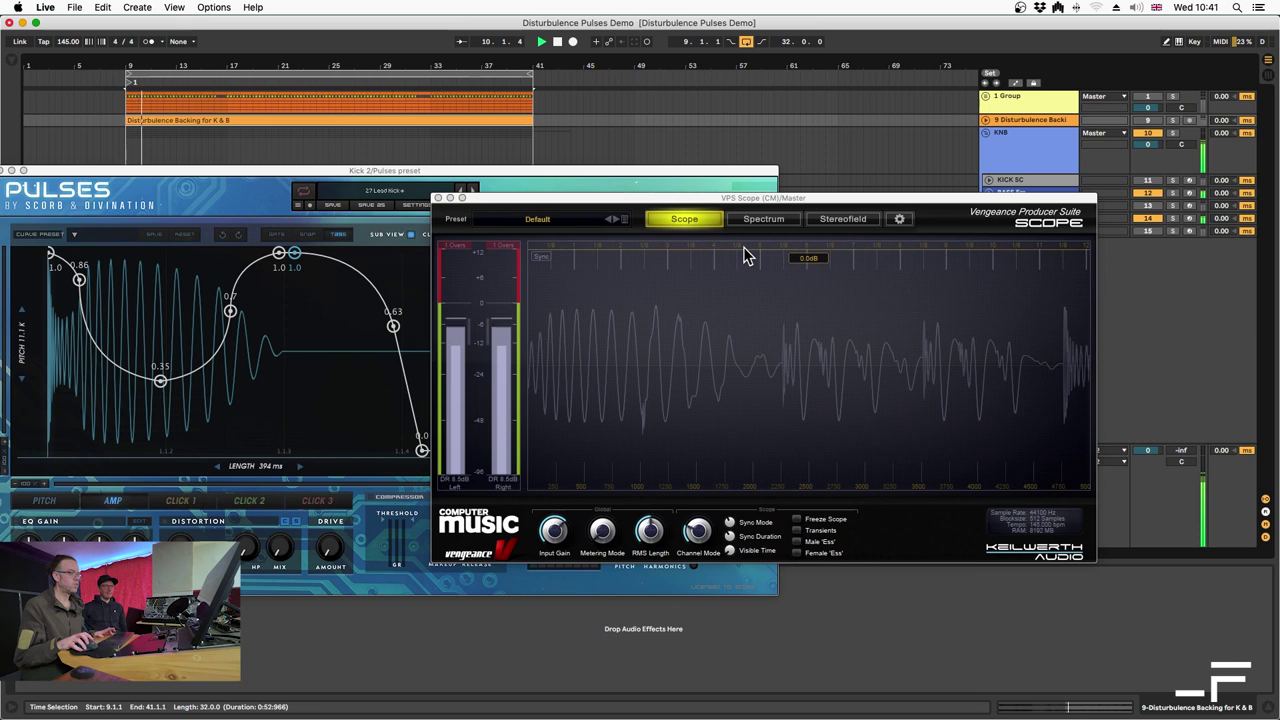
click(295, 258)
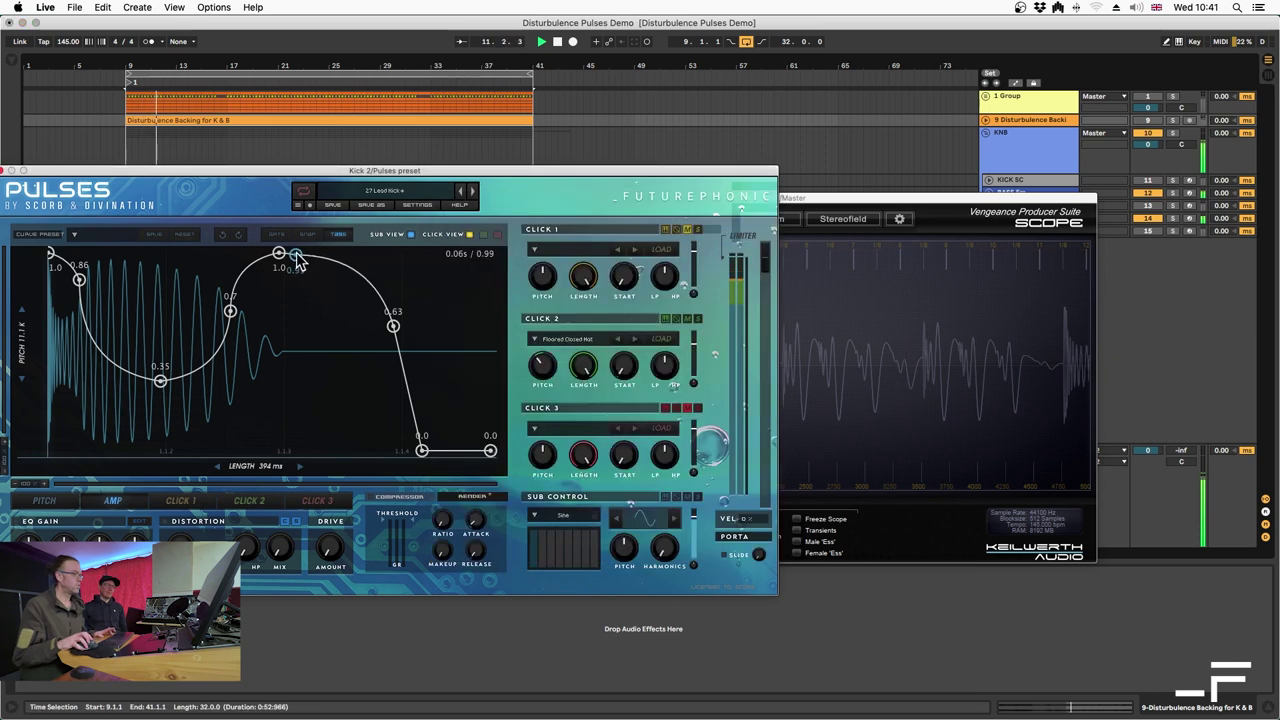
drag(272, 262, 329, 268)
drag(398, 337, 397, 339)
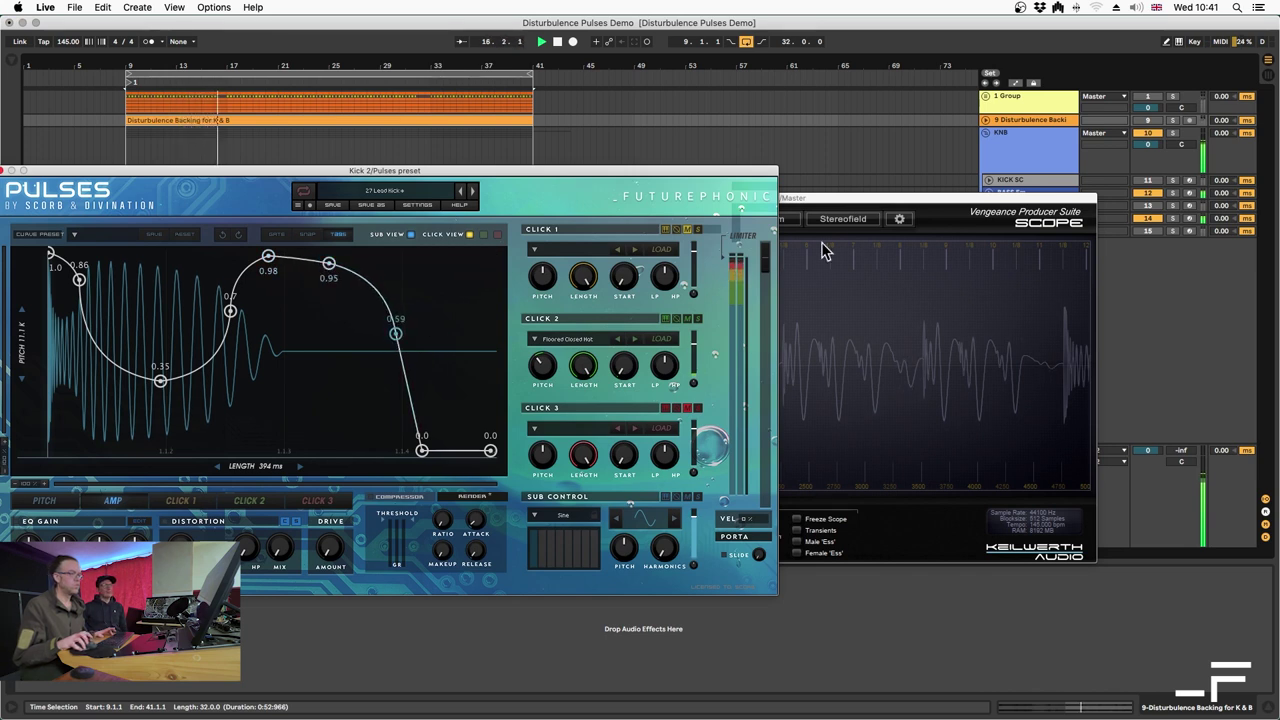
click(852, 190)
drag(849, 198, 1004, 153)
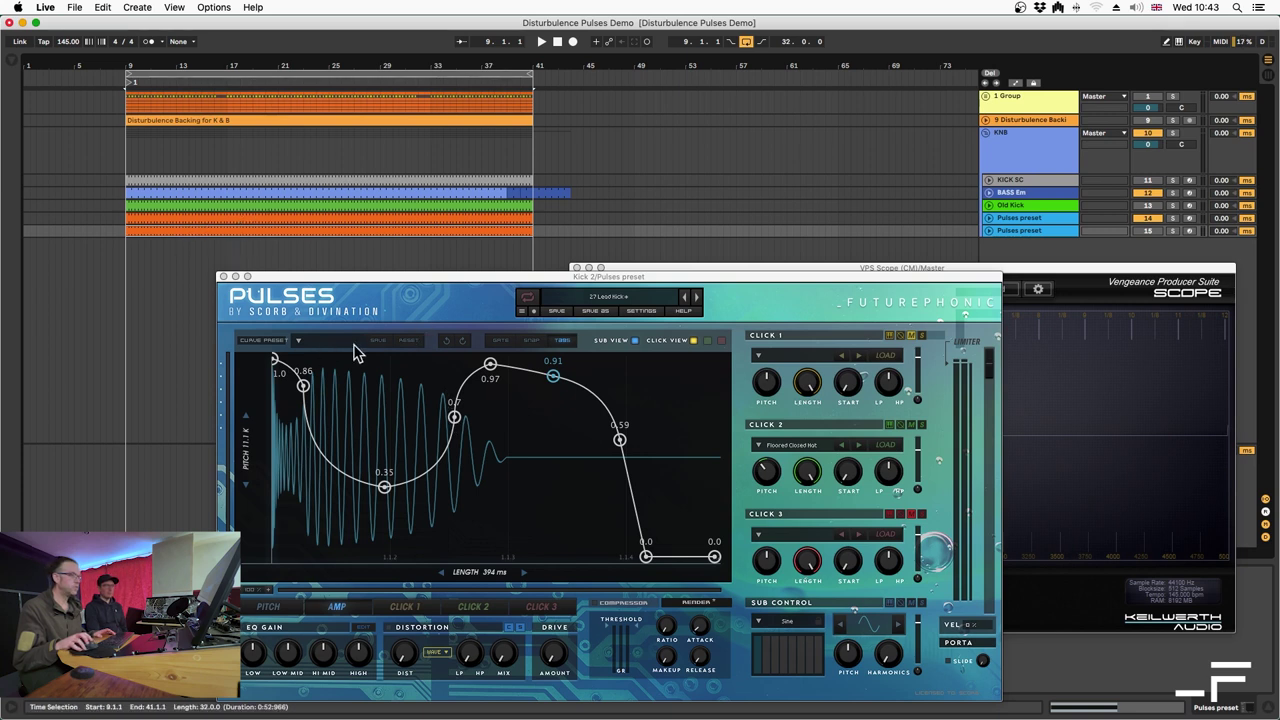
Reshape the AMP envelope to 0.88, a 0.37 dip, 0.72, 0.93 plateau, plus a new 0.39 node
key(space)
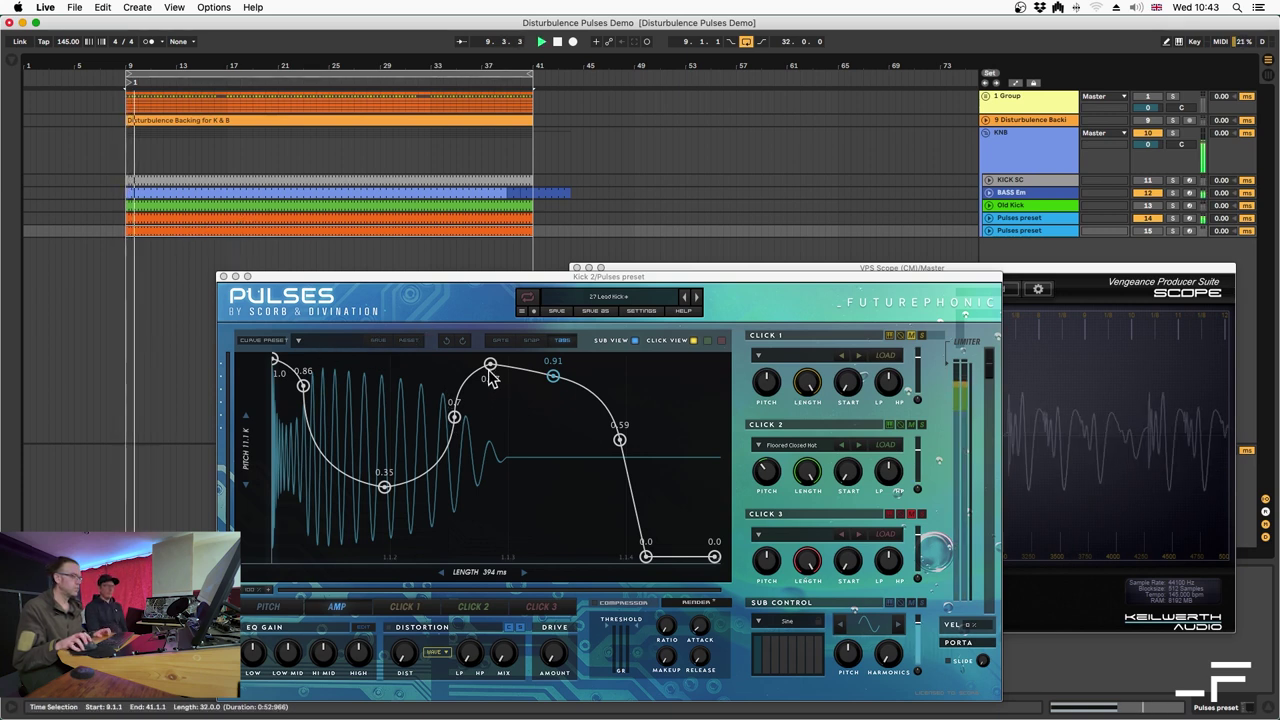
click(490, 365)
drag(490, 365, 513, 371)
drag(455, 415, 467, 402)
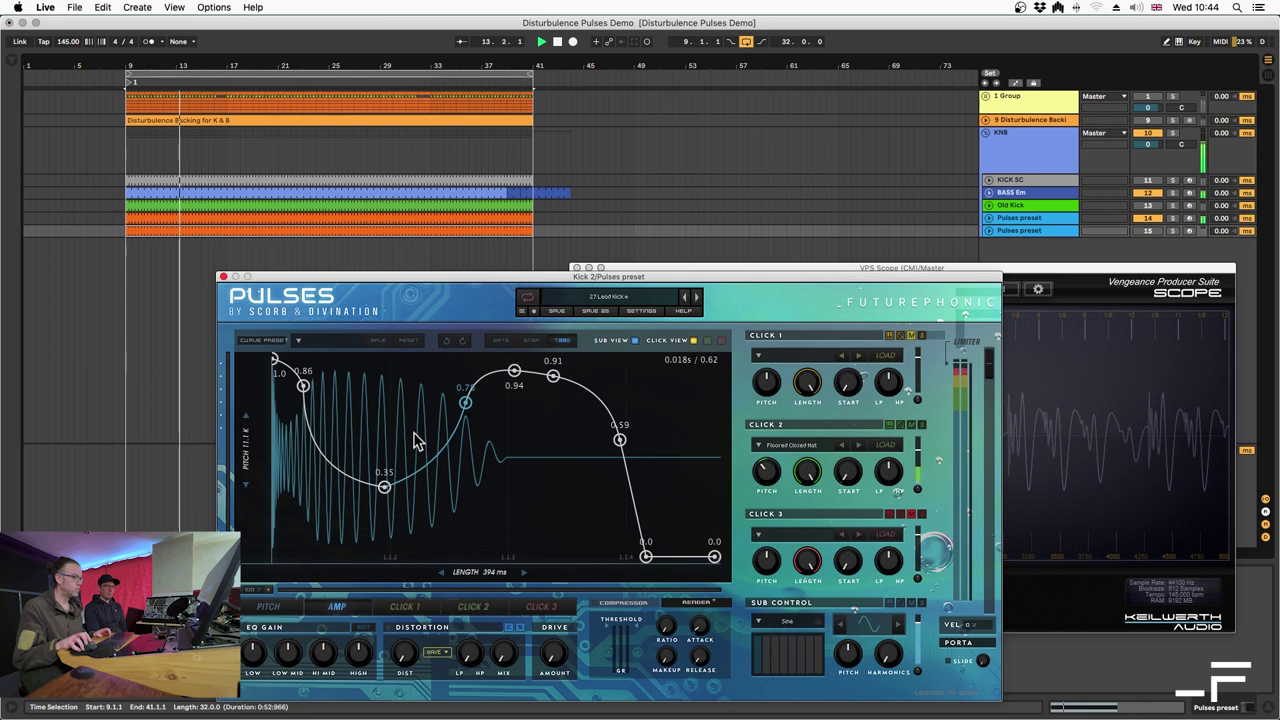
drag(384, 486, 390, 482)
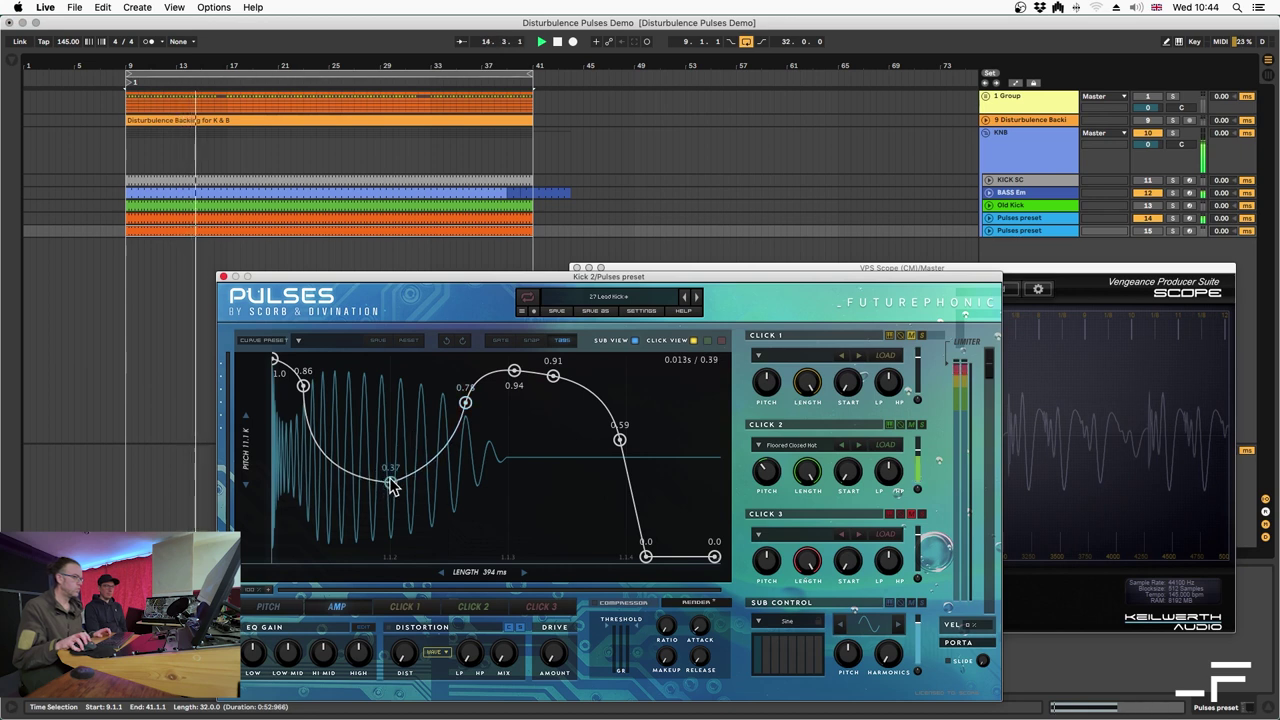
drag(300, 384, 293, 382)
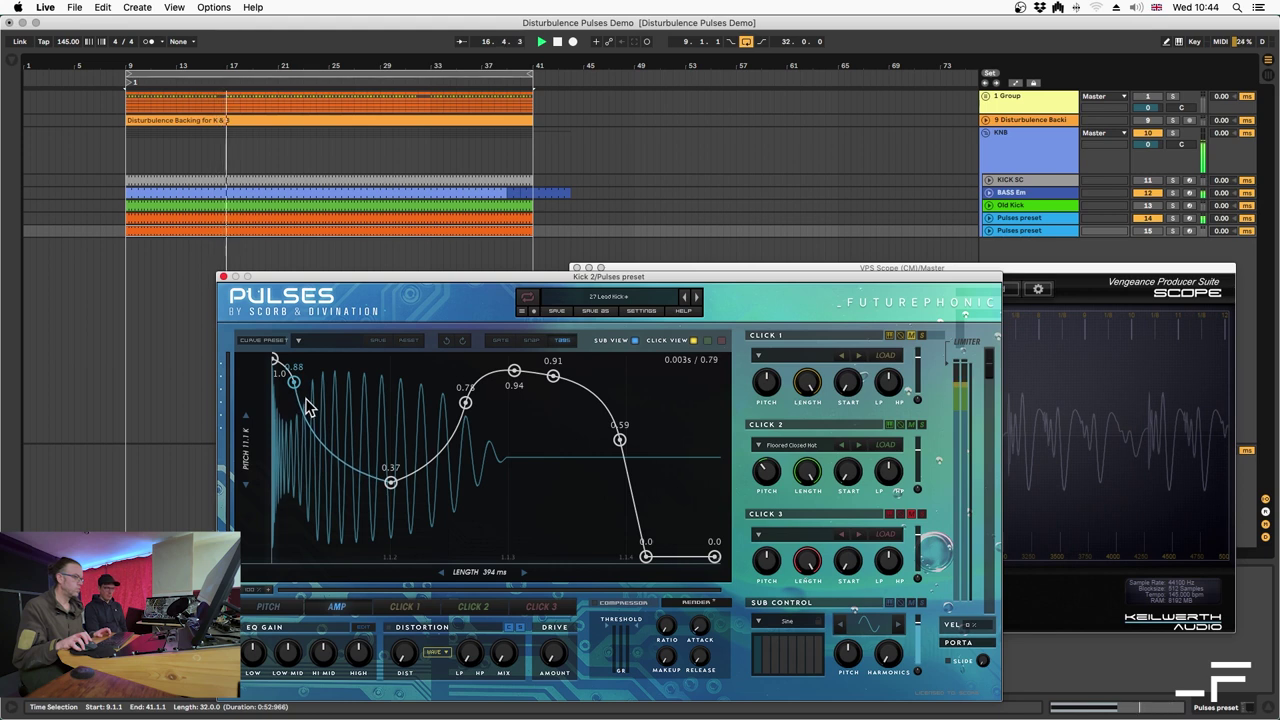
drag(390, 484, 392, 495)
drag(514, 378, 526, 378)
drag(466, 406, 470, 420)
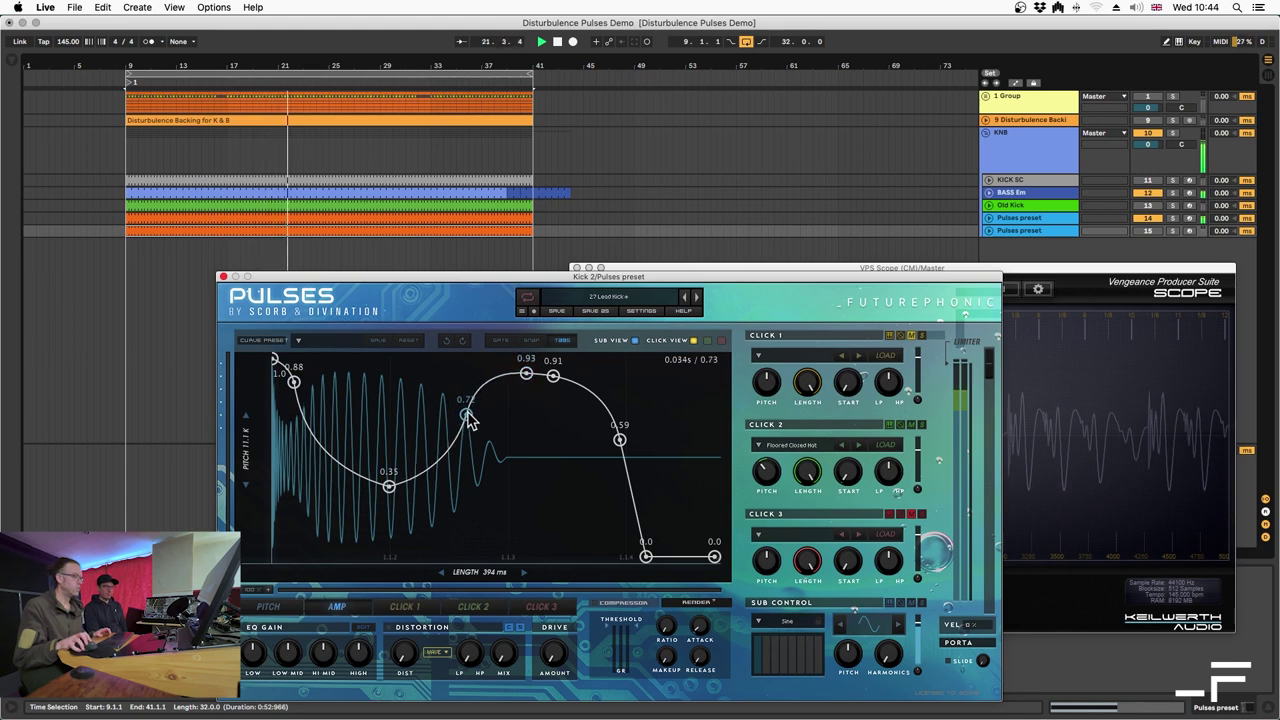
click(404, 484)
drag(393, 486, 356, 480)
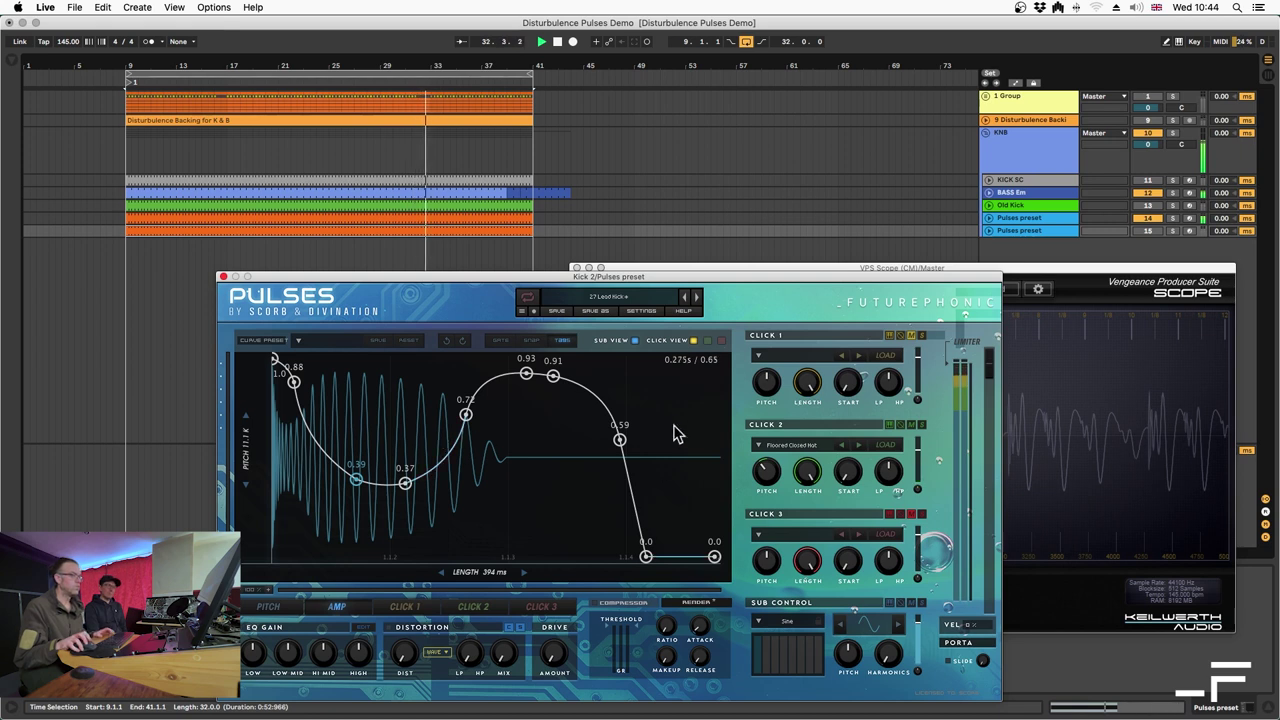
Move the Pulses editor aside and close the VPS Scope window
click(1084, 268)
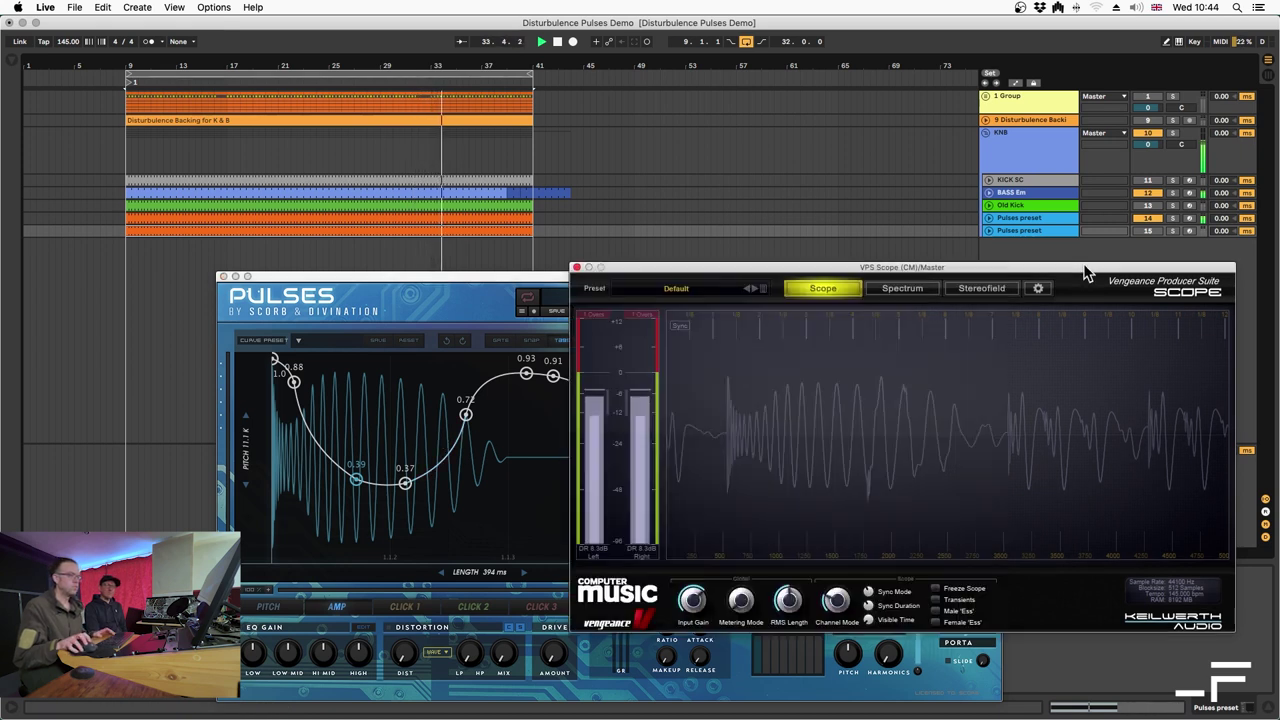
drag(1084, 268, 1142, 116)
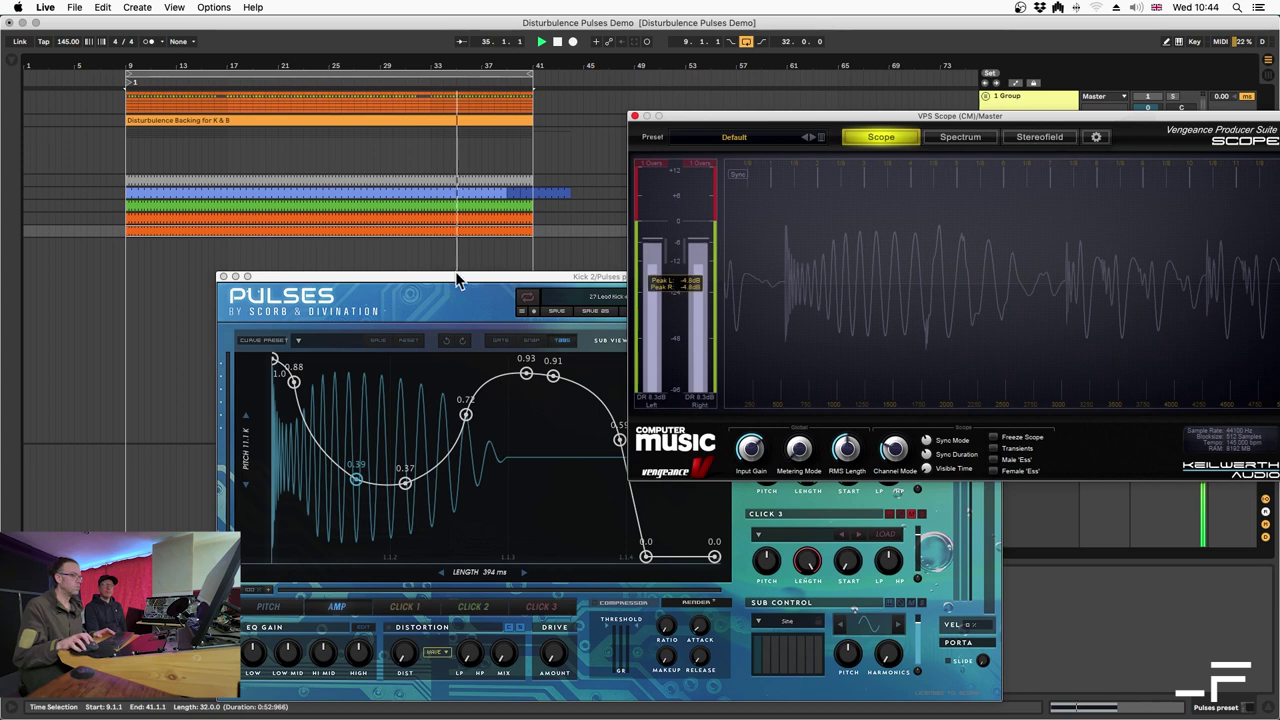
drag(425, 277, 205, 248)
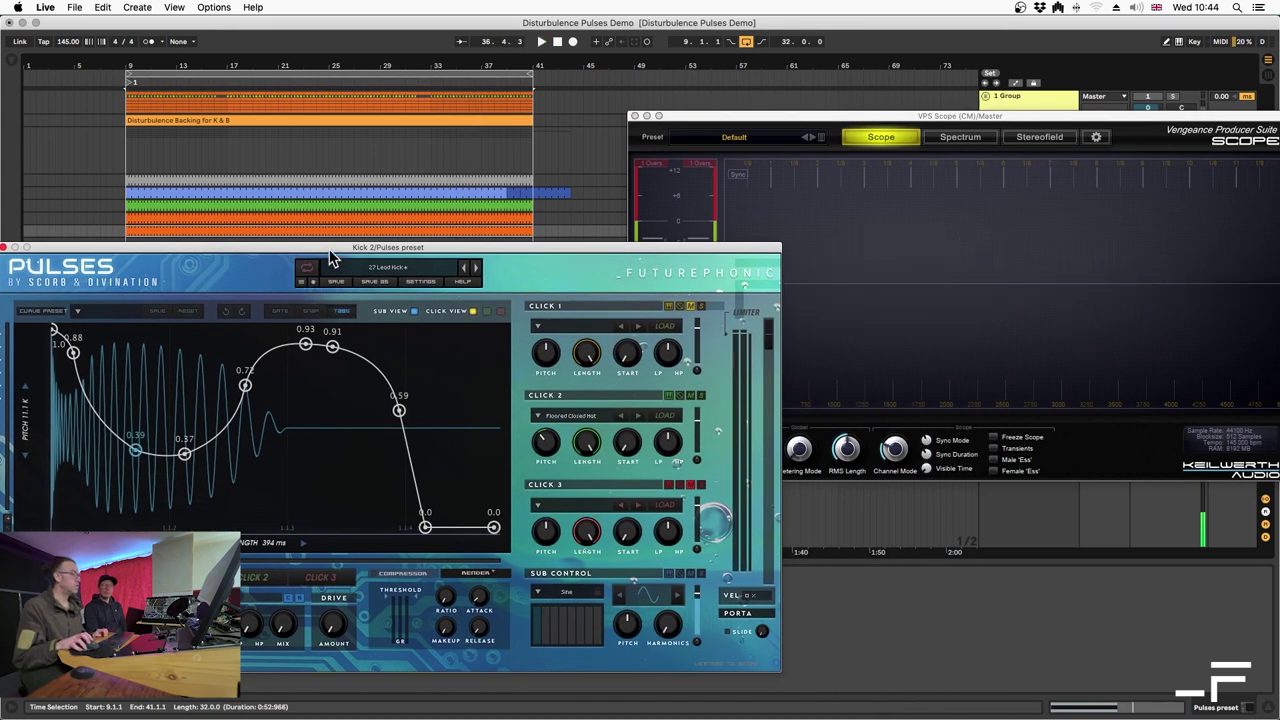
drag(334, 249, 398, 201)
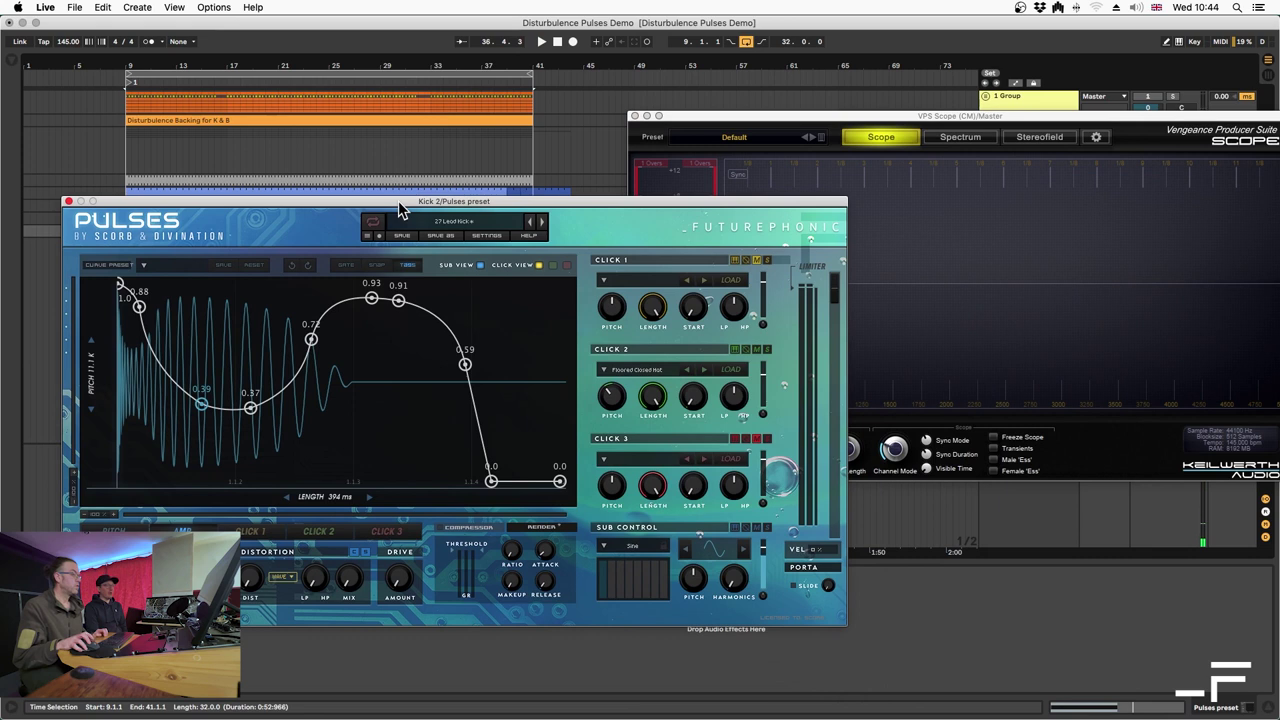
click(634, 116)
drag(583, 199, 757, 346)
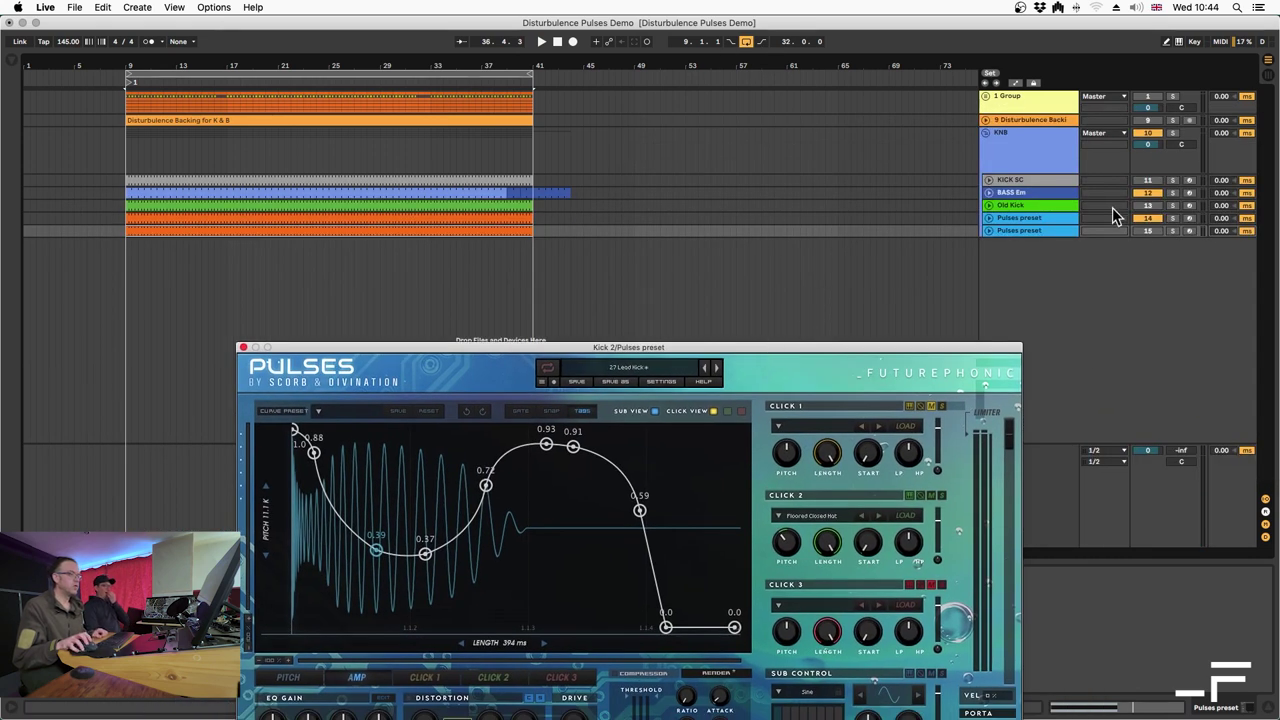
Play the arrangement from bar 9
click(1148, 231)
key(space)
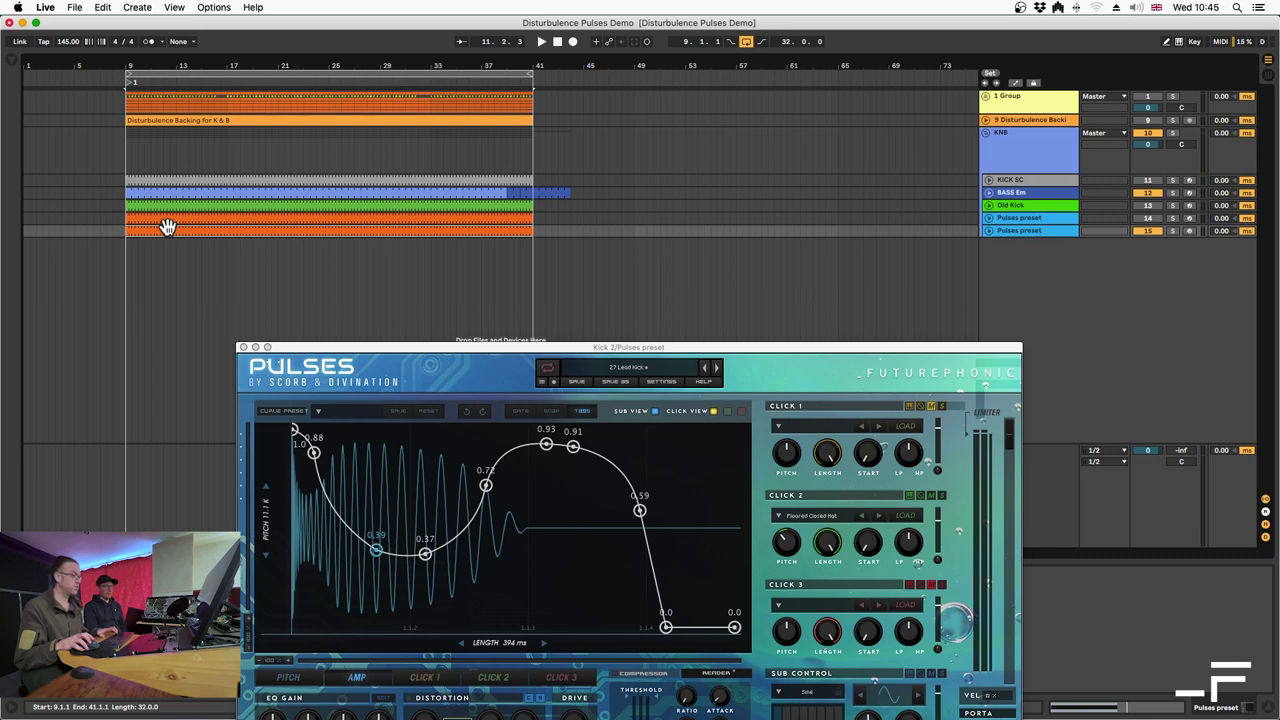
key(space)
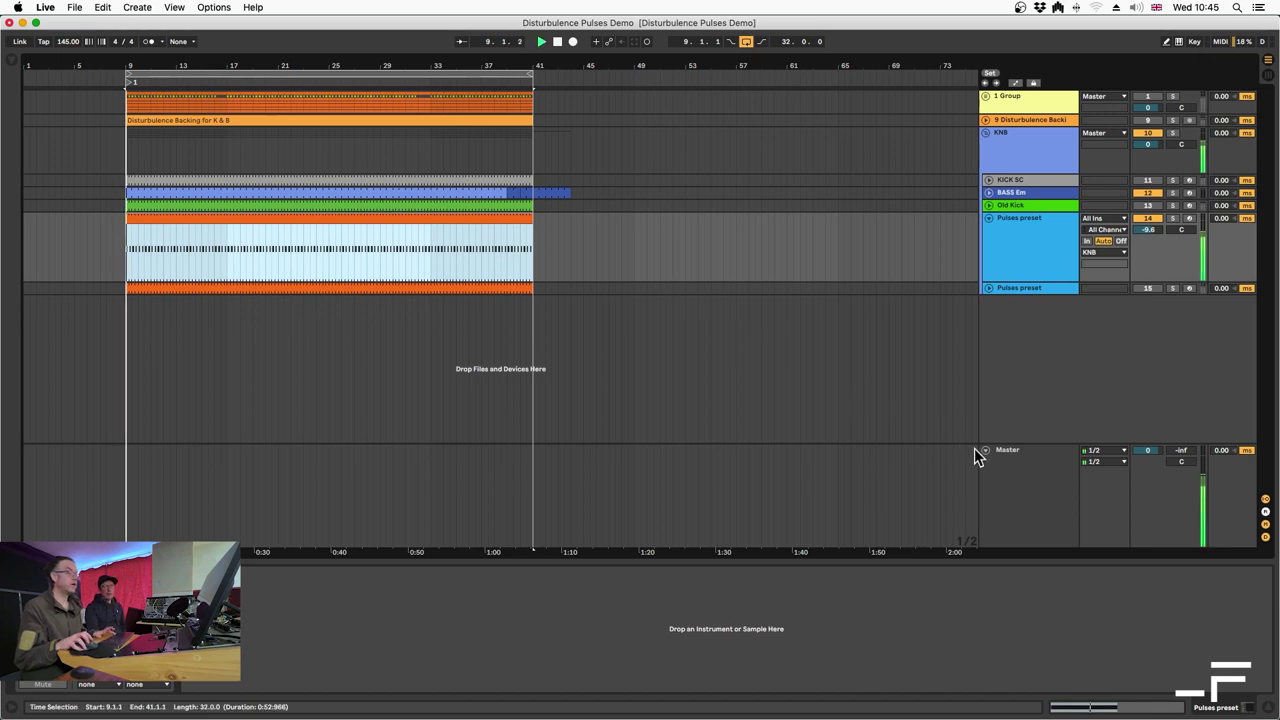
Open the Master track's VPS Scope on the left and restart playback from bar 9
click(1010, 456)
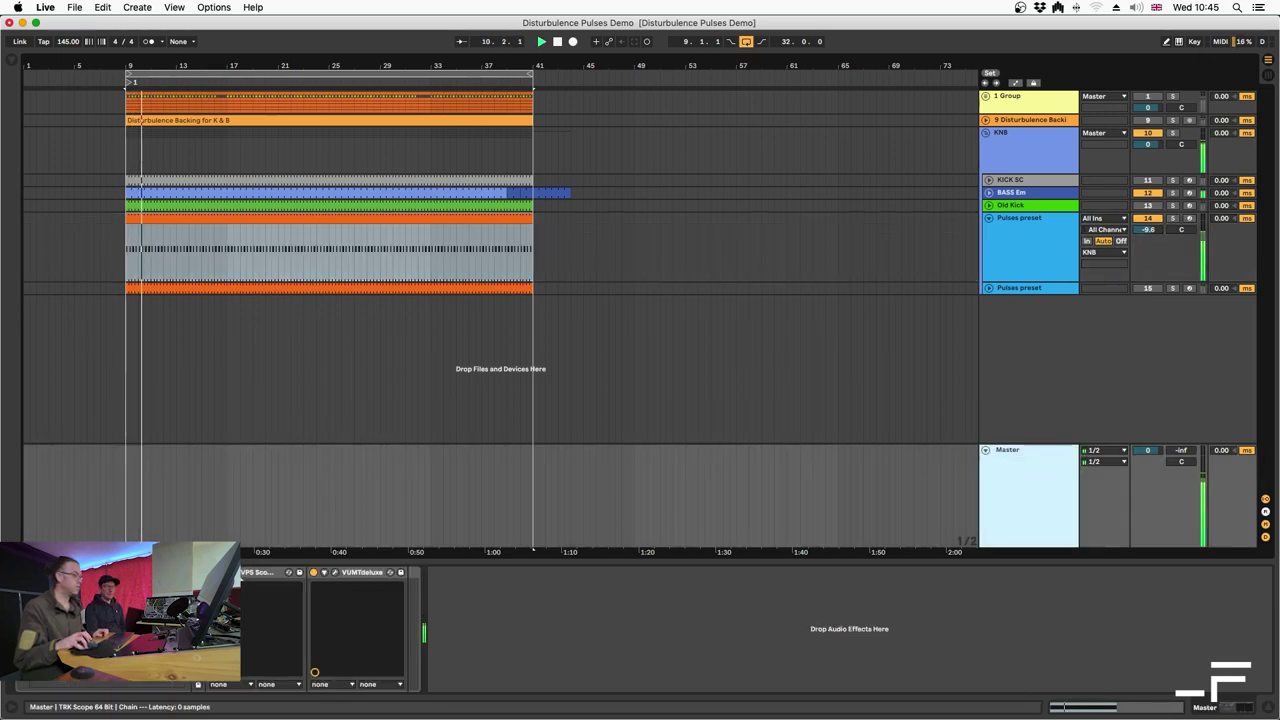
click(289, 572)
drag(1130, 115, 487, 168)
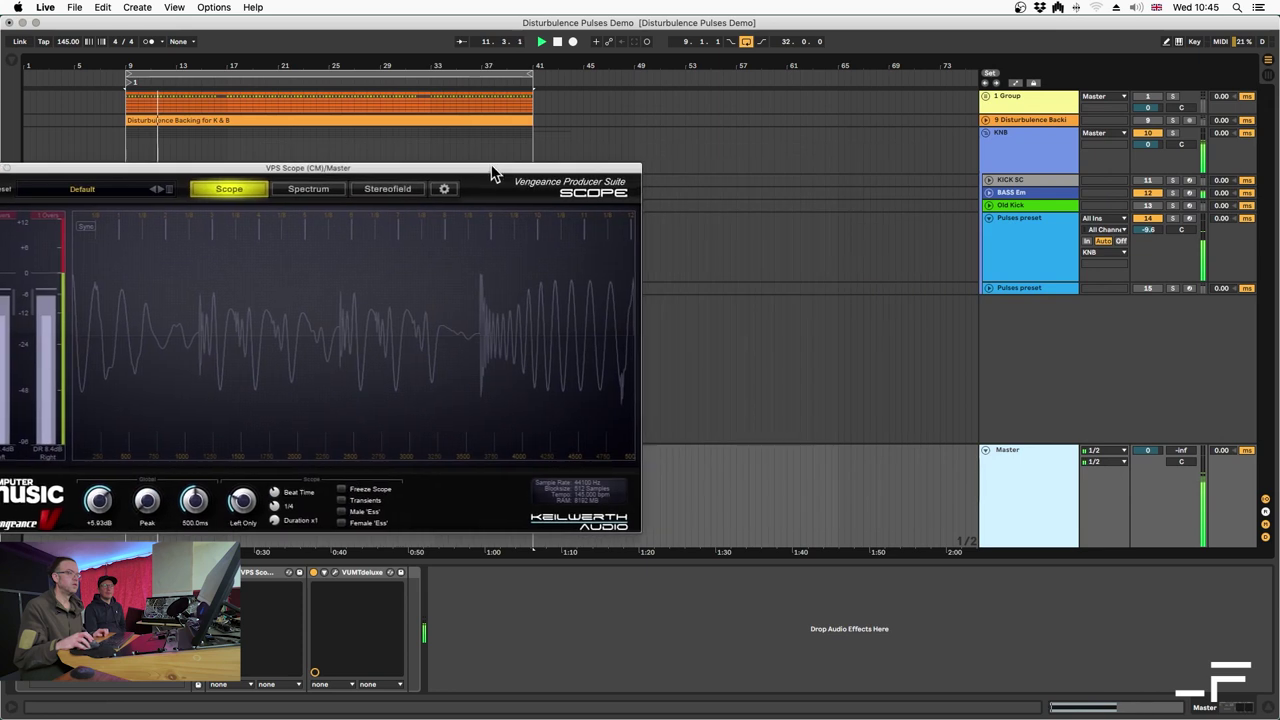
click(129, 87)
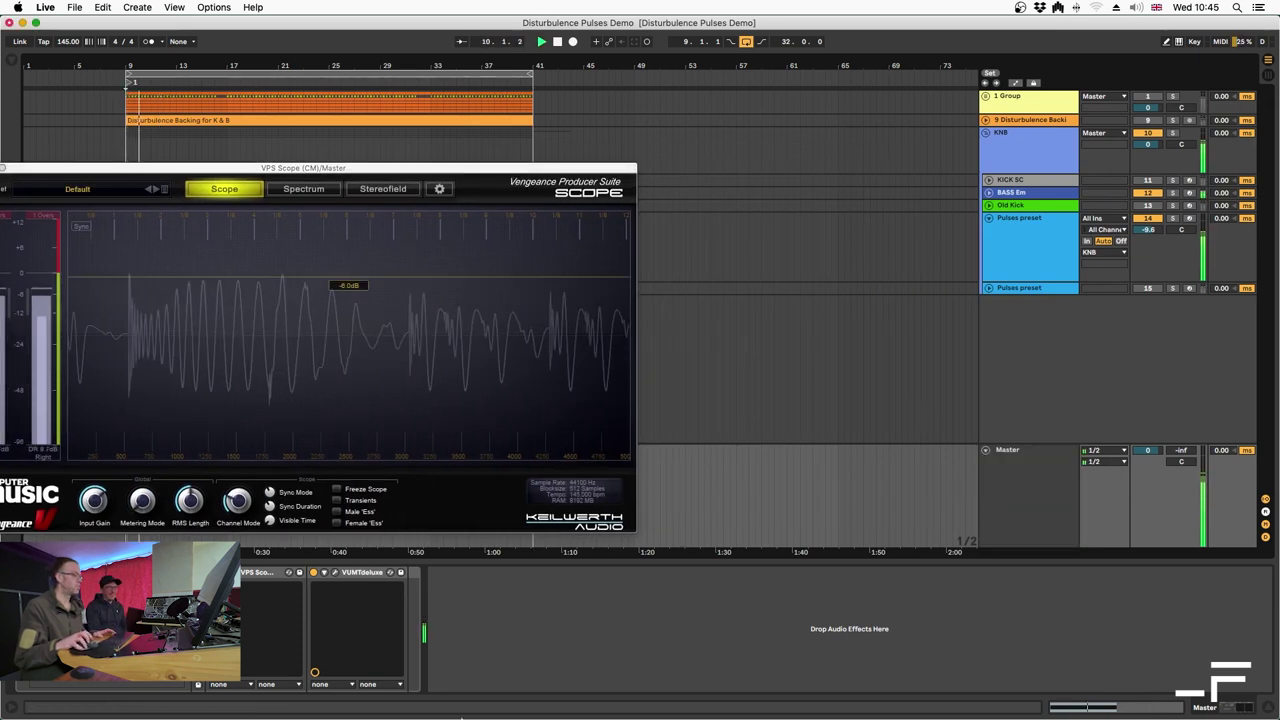
mouse_move(590, 705)
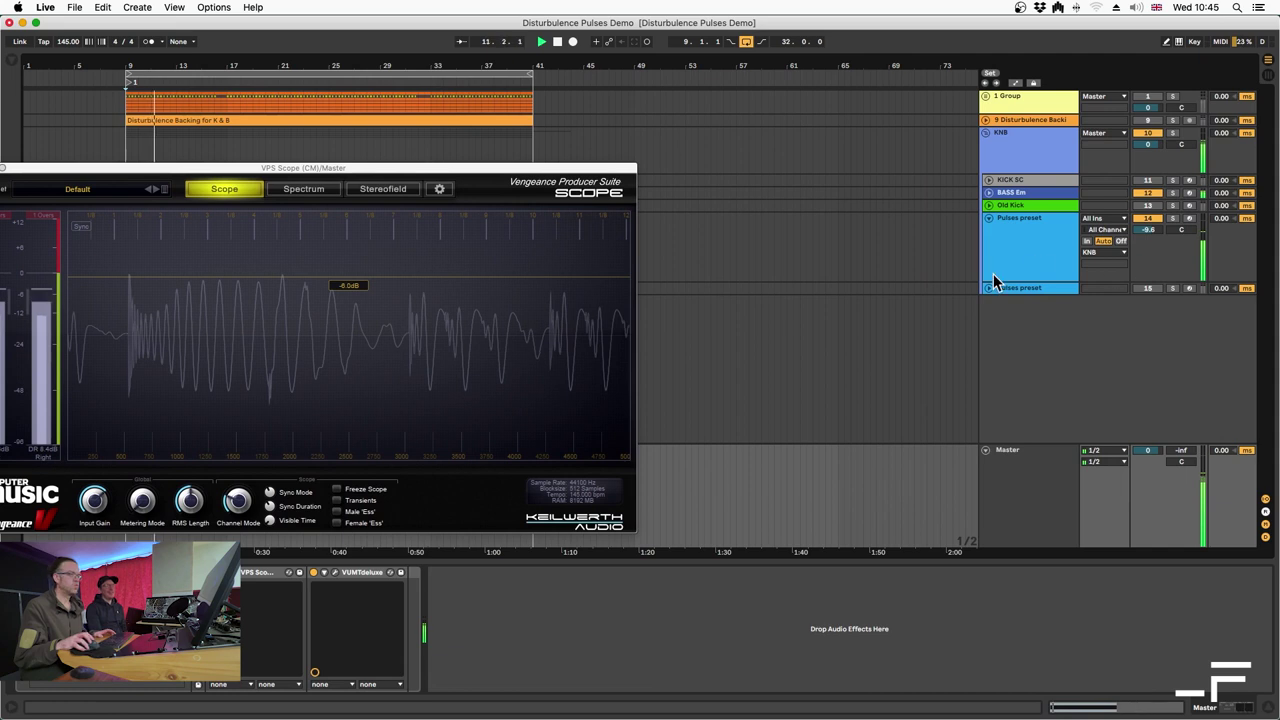